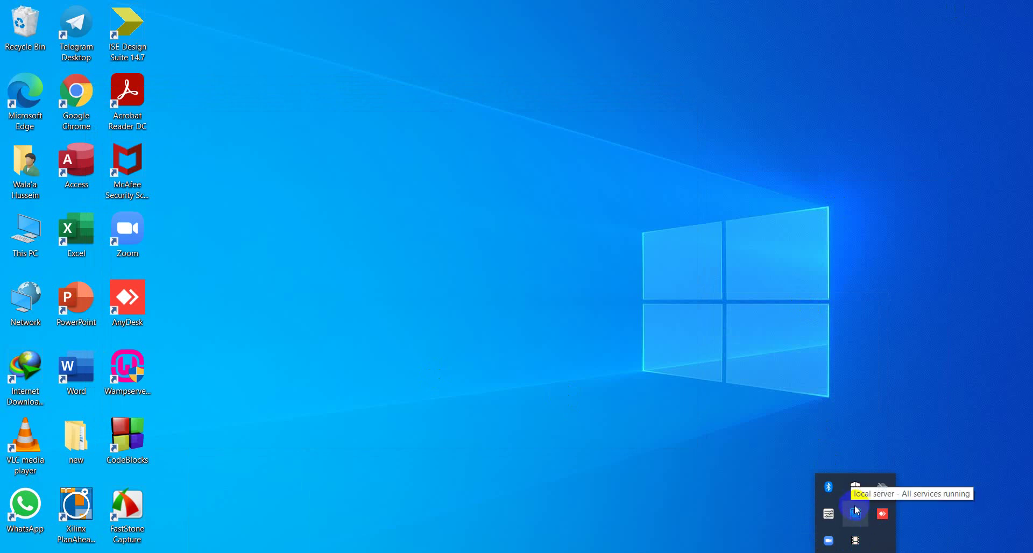
Step: Open the WampServer tray menu to check the local server's status, then dismiss it
{"action": "left_click", "coordinate": [857, 512]}
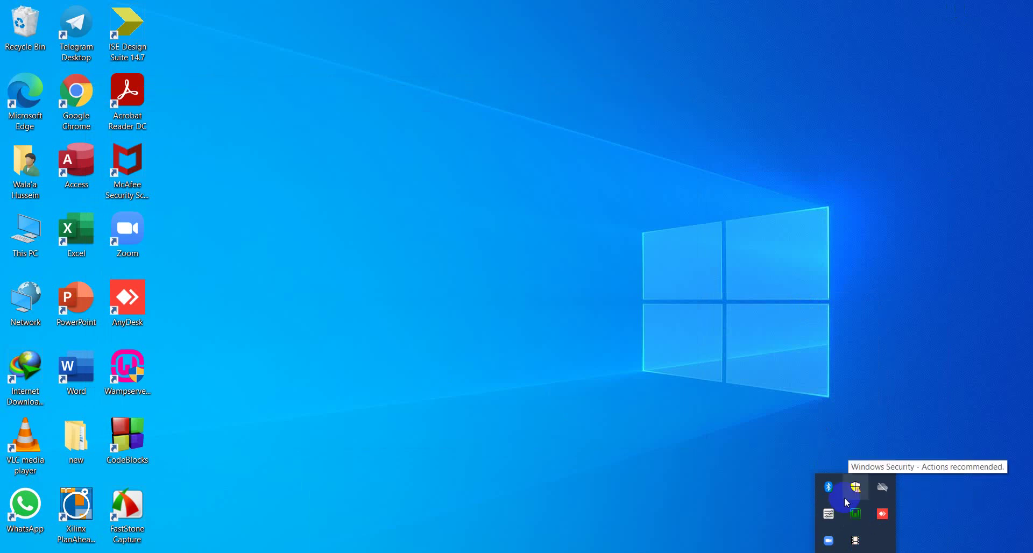
{"action": "left_click", "coordinate": [859, 517]}
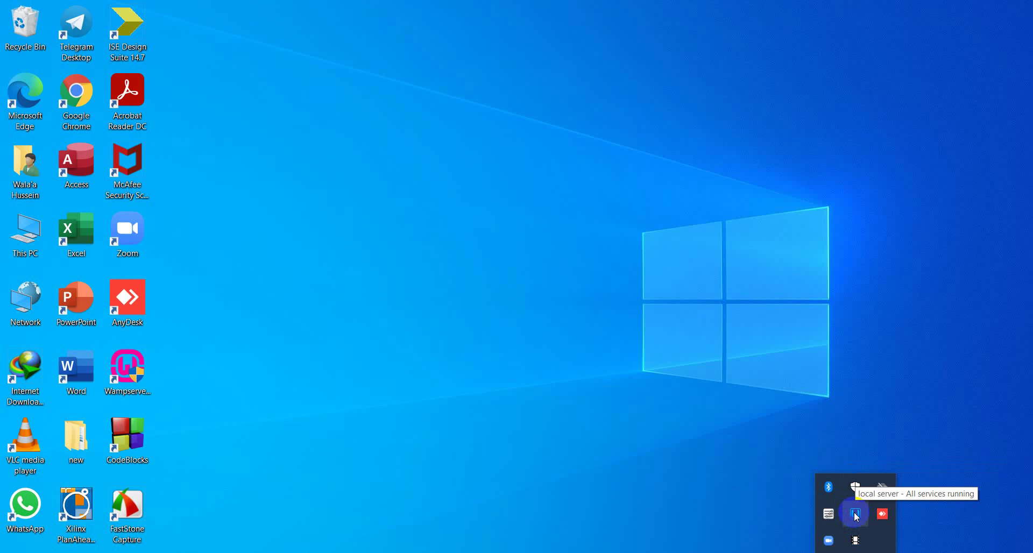
{"action": "left_click", "coordinate": [856, 516]}
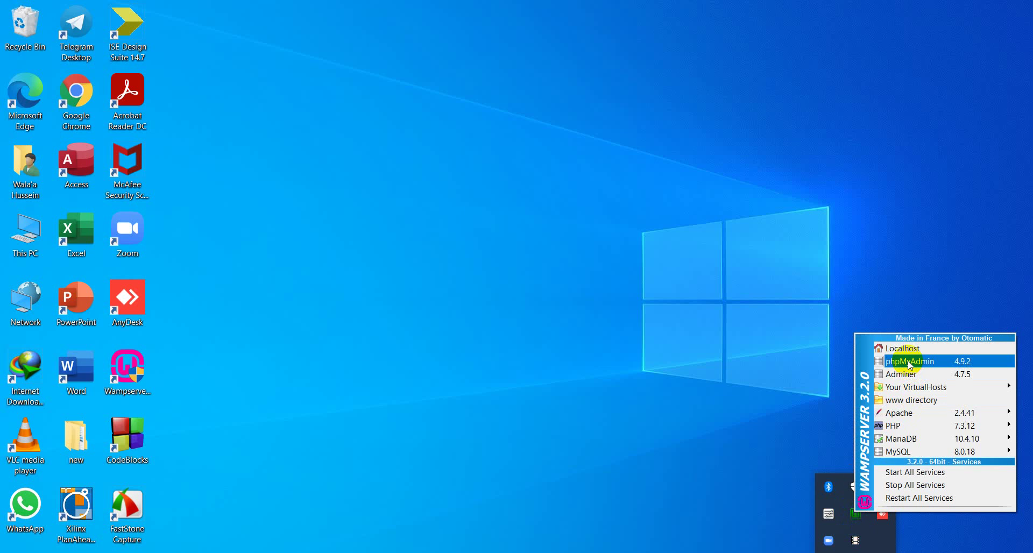
{"action": "left_click", "coordinate": [707, 395]}
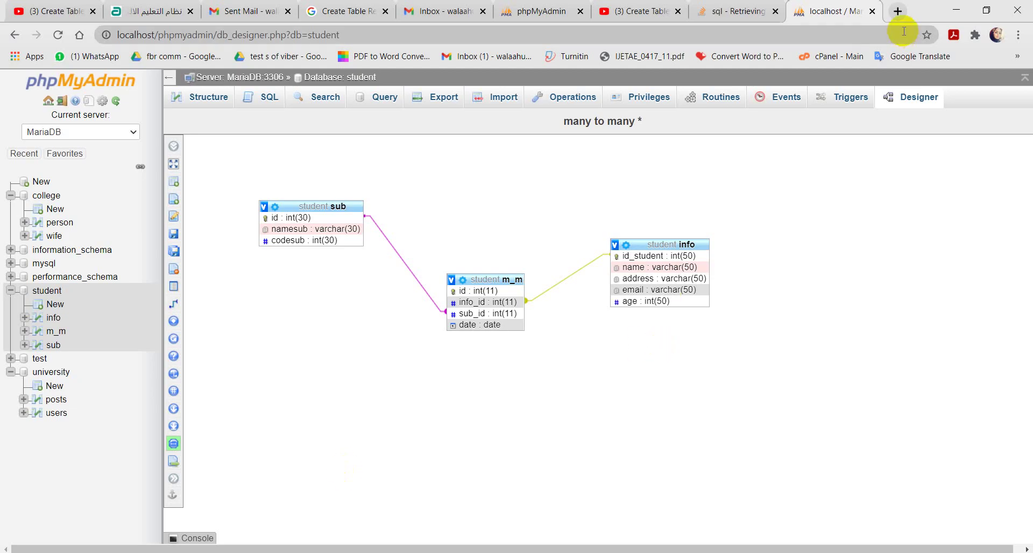
Step: Load localhost/phpmyadmin in a new Chrome tab
{"action": "left_click", "coordinate": [896, 11]}
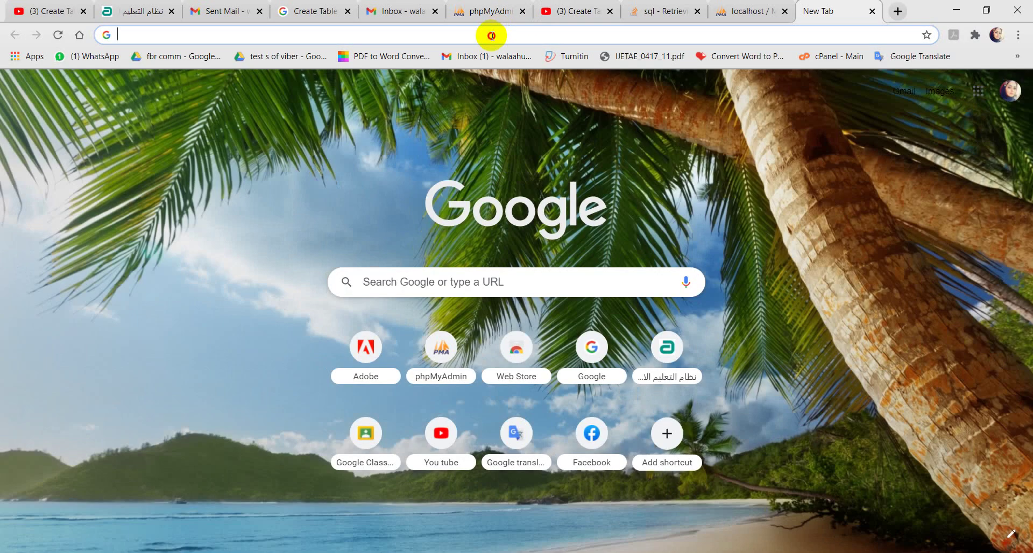
{"action": "left_click", "coordinate": [495, 34]}
{"action": "type", "text": "lo"}
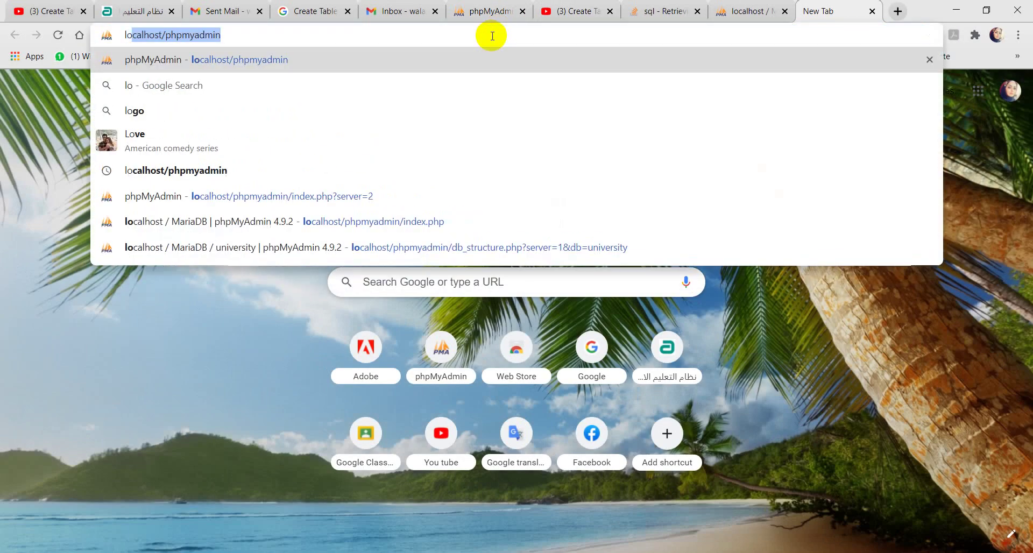
{"action": "type", "text": "calhos"}
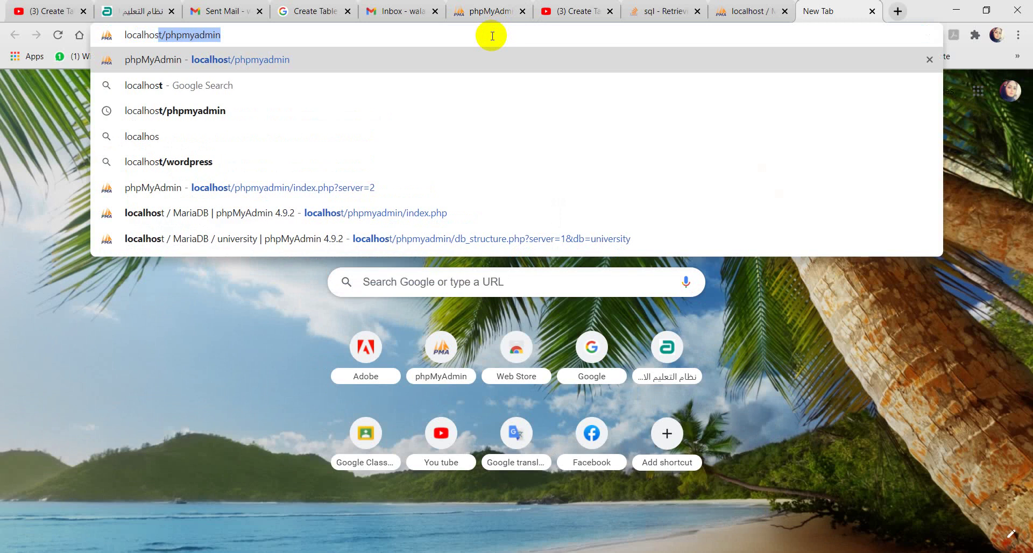
{"action": "type", "text": "t/"}
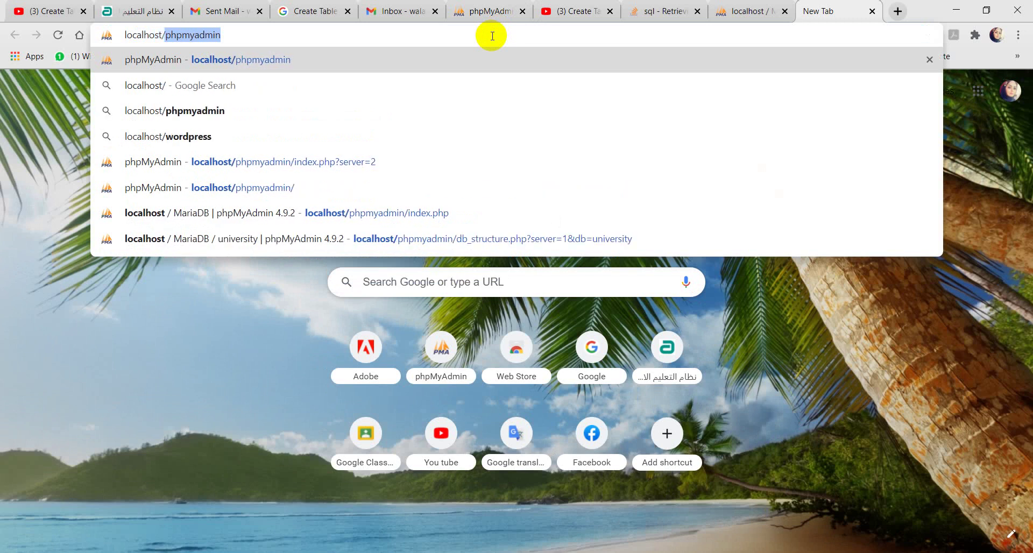
{"action": "type", "text": "phpmy"}
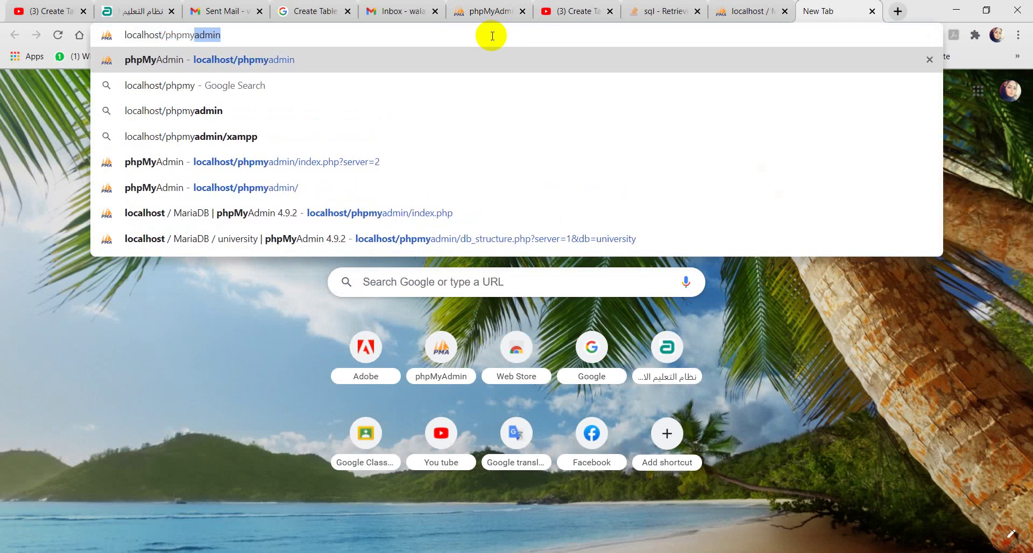
{"action": "type", "text": "admin"}
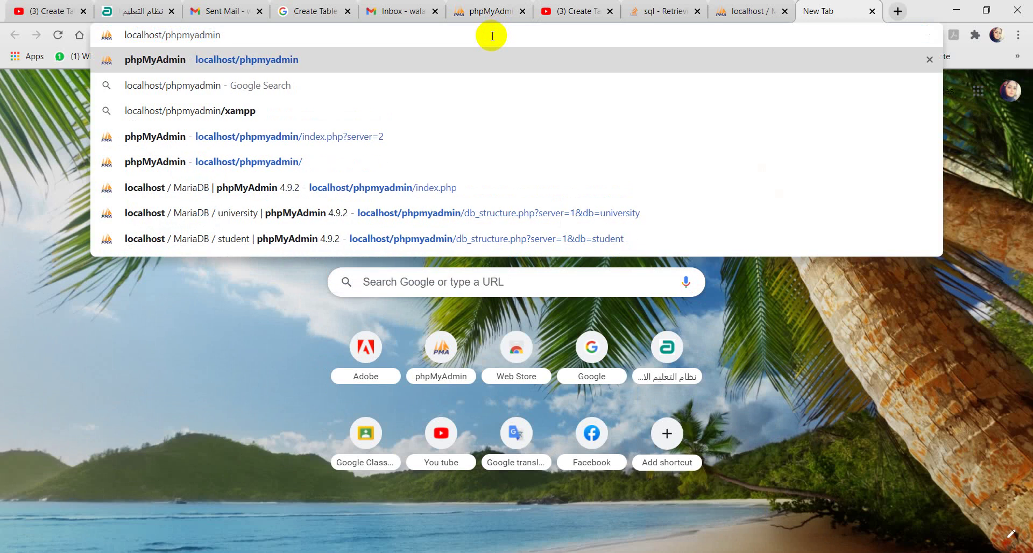
{"action": "key", "text": "Return"}
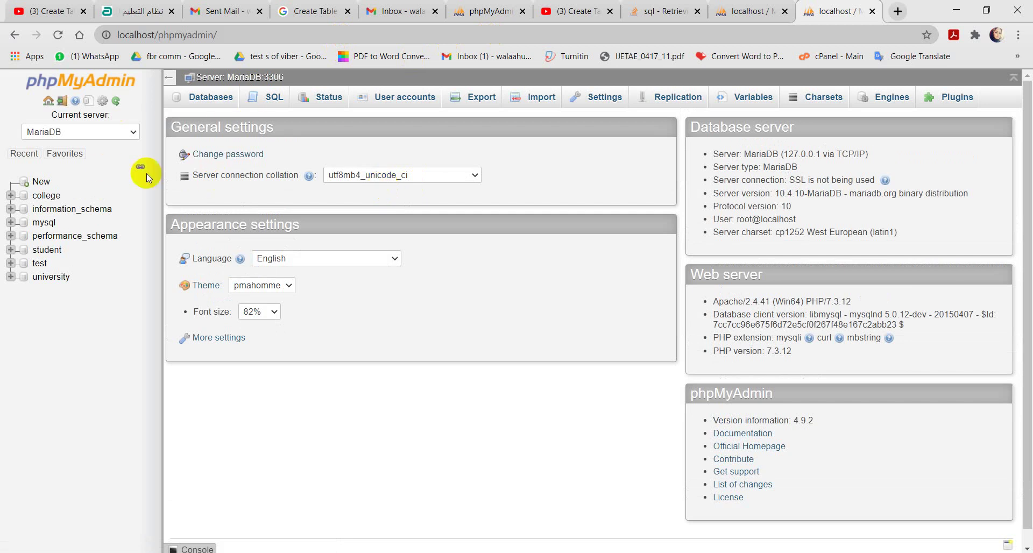
Step: Create a new database named college2, choosing utf8_general_ci from the collation list
{"action": "left_click", "coordinate": [41, 183]}
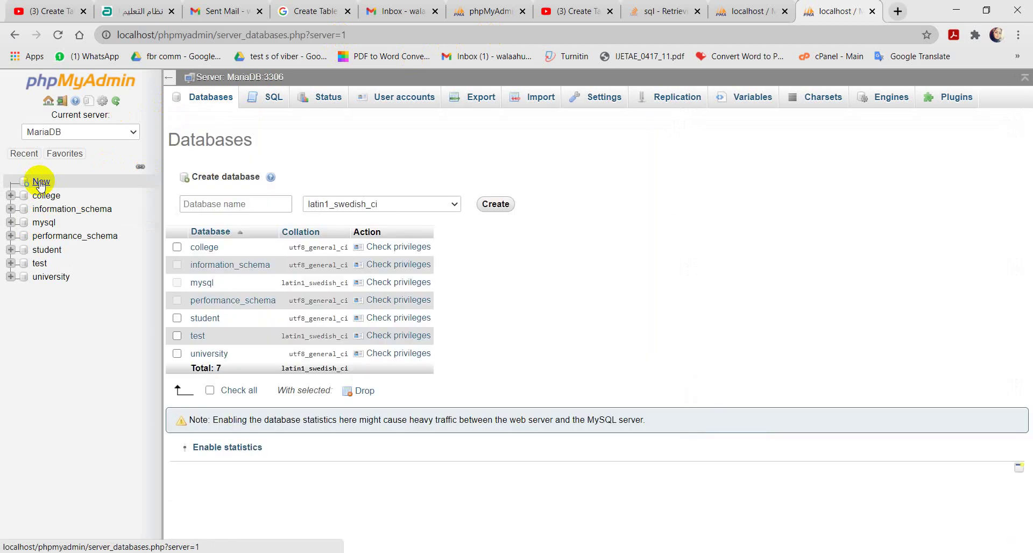
{"action": "left_click", "coordinate": [218, 205]}
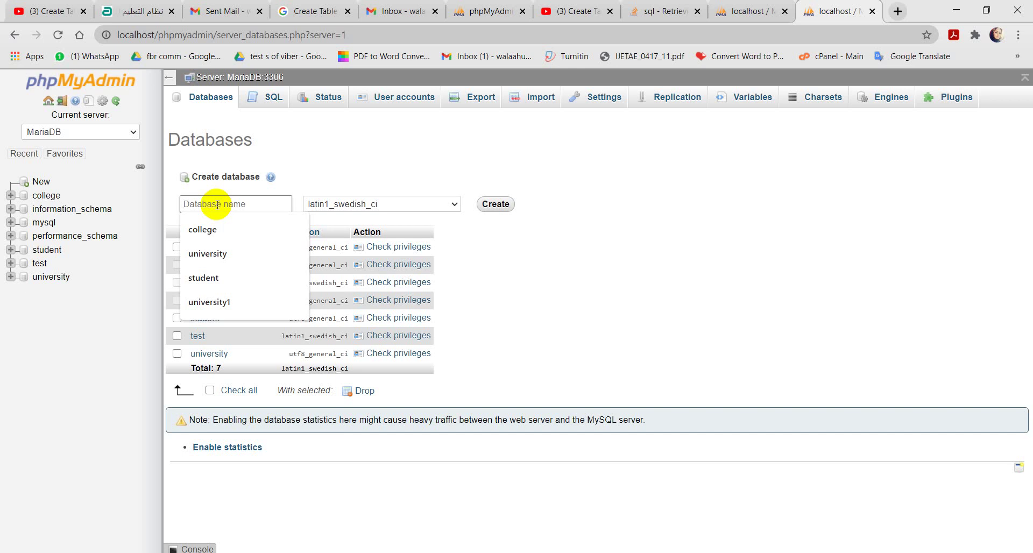
{"action": "type", "text": "college"}
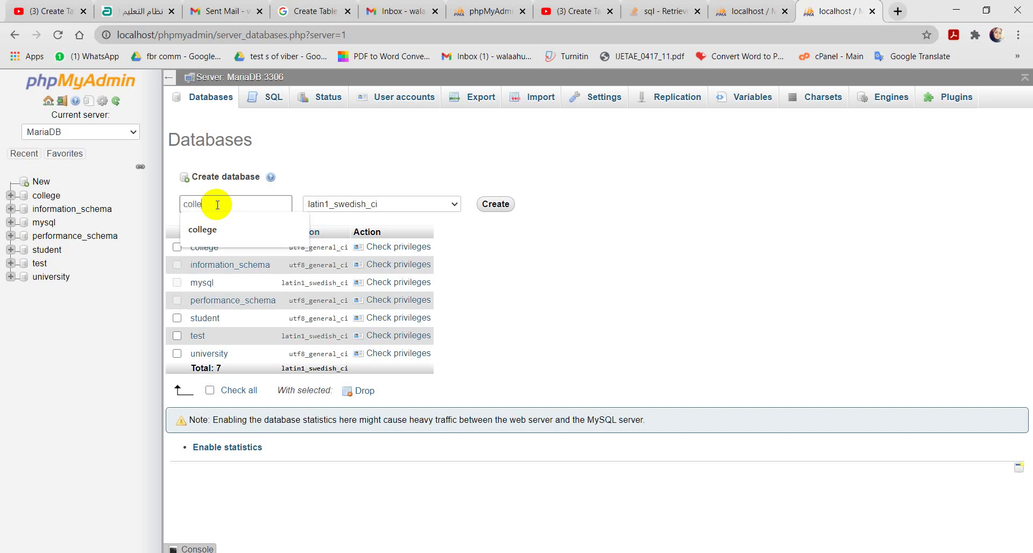
{"action": "type", "text": "2"}
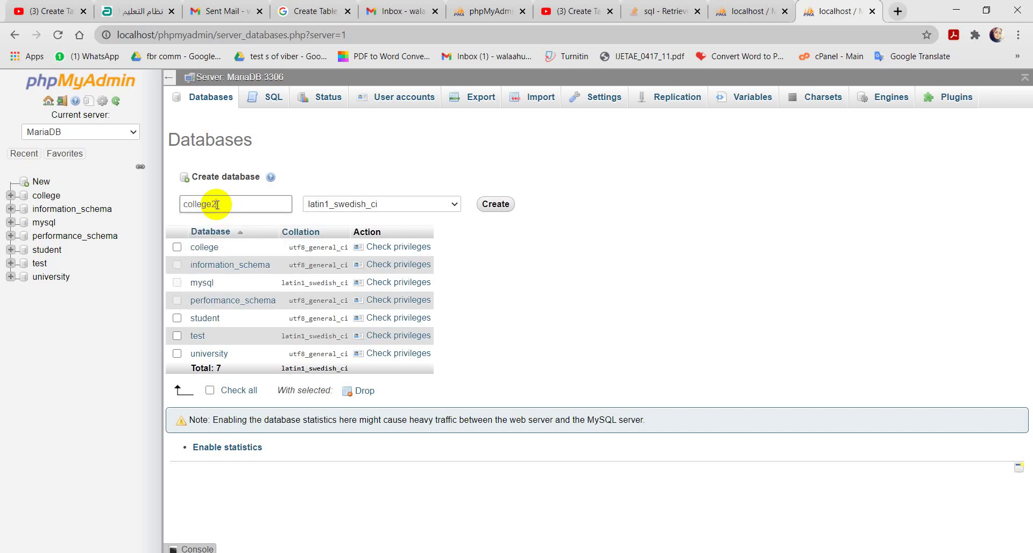
{"action": "left_click", "coordinate": [455, 205]}
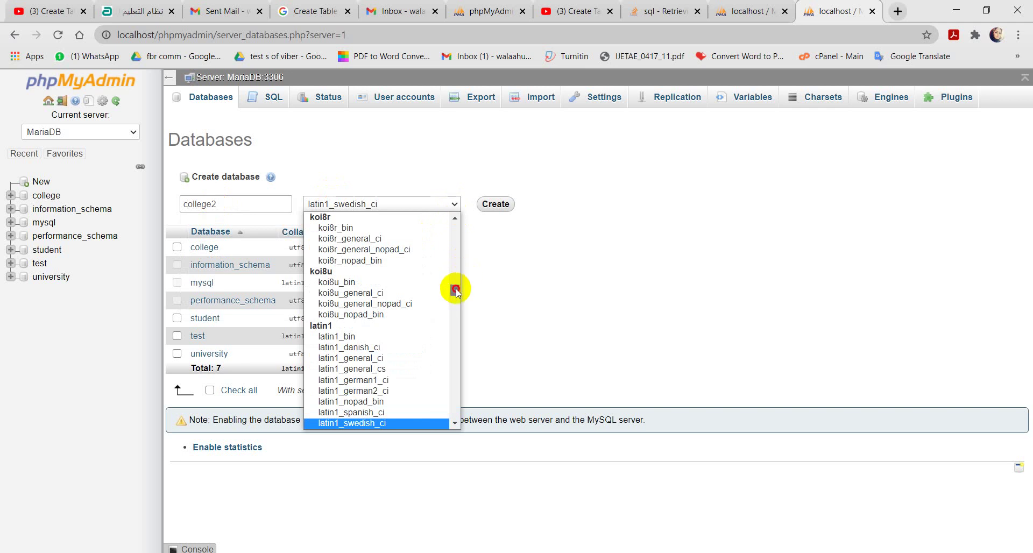
{"action": "left_click_drag", "start_coordinate": [456, 288], "coordinate": [455, 306]}
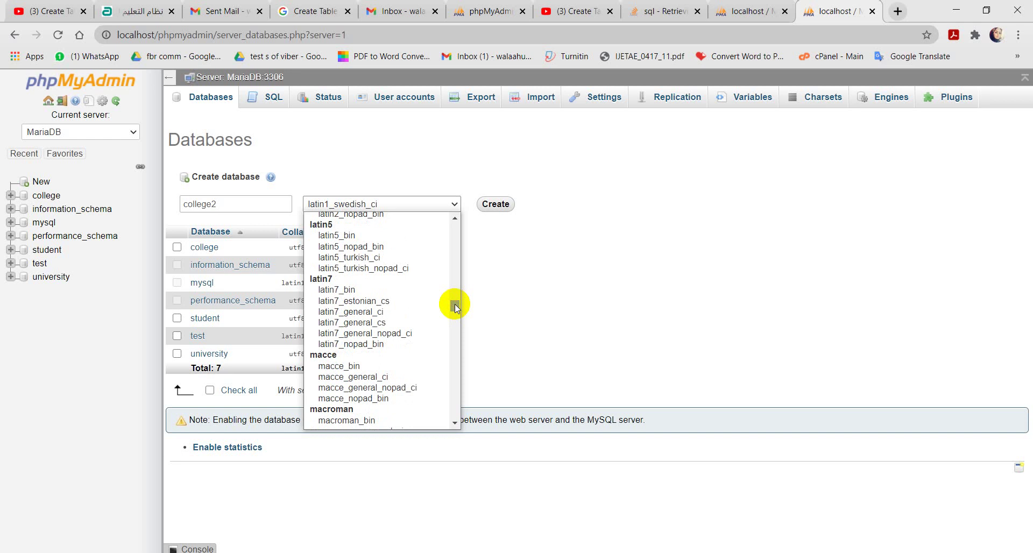
{"action": "left_click_drag", "start_coordinate": [454, 305], "coordinate": [454, 317]}
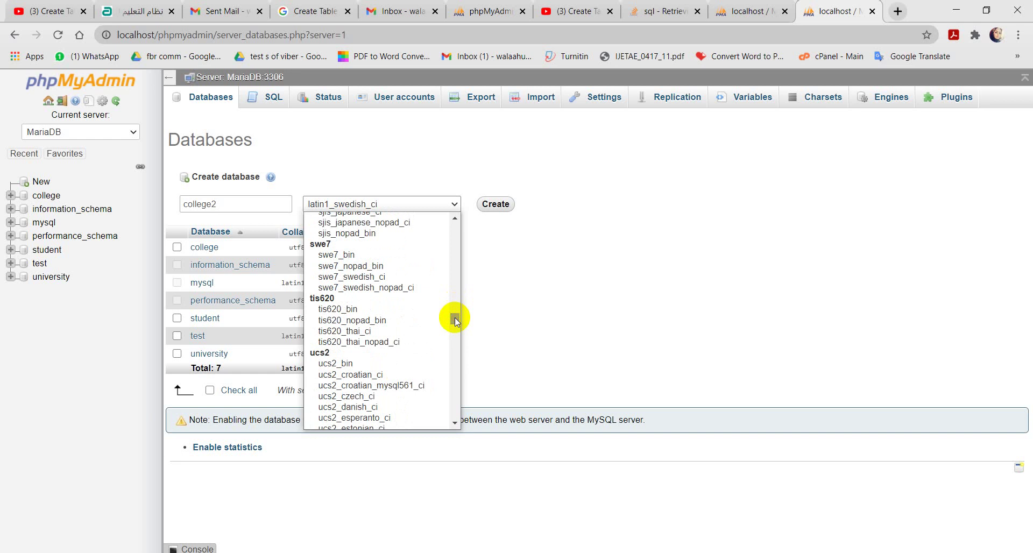
{"action": "left_click_drag", "start_coordinate": [454, 317], "coordinate": [457, 382]}
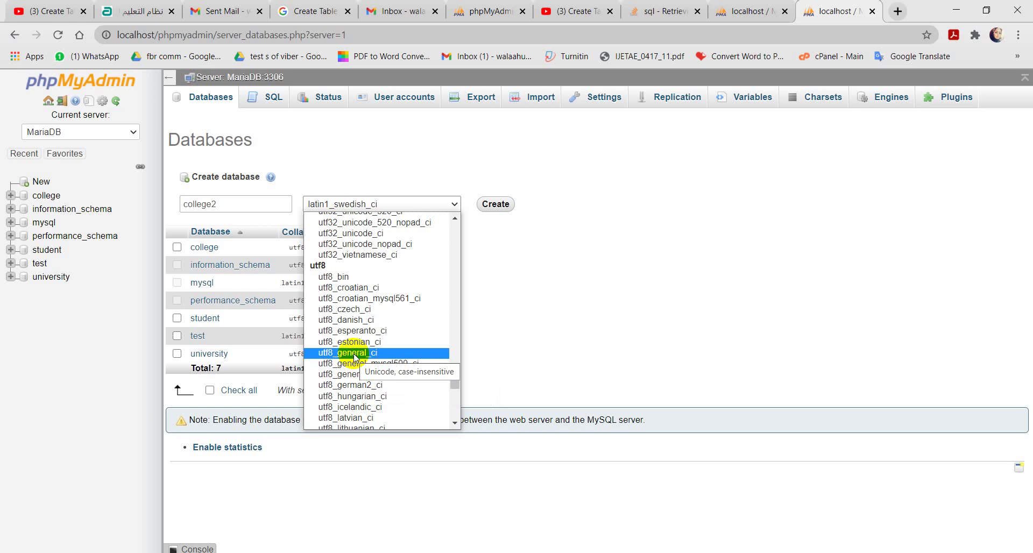
{"action": "left_click", "coordinate": [354, 355]}
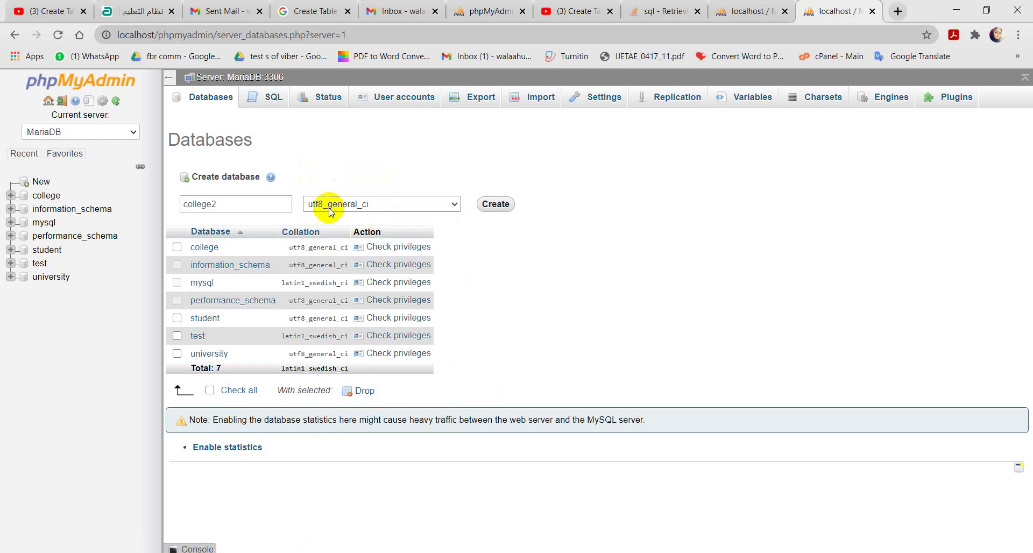
{"action": "left_click", "coordinate": [497, 204]}
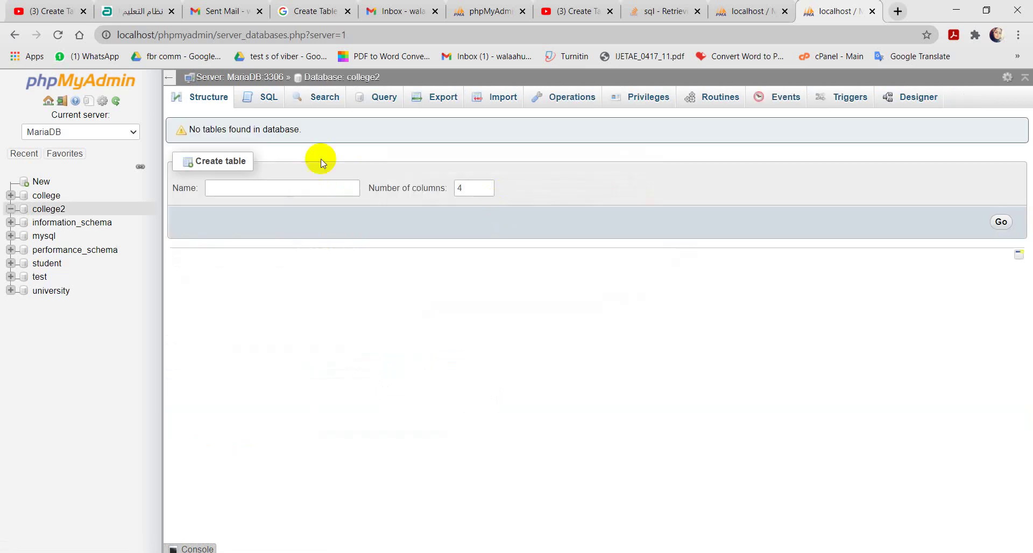
Step: In college2, start a 4-column table named student_info and bring up its column form
{"action": "left_click", "coordinate": [51, 213]}
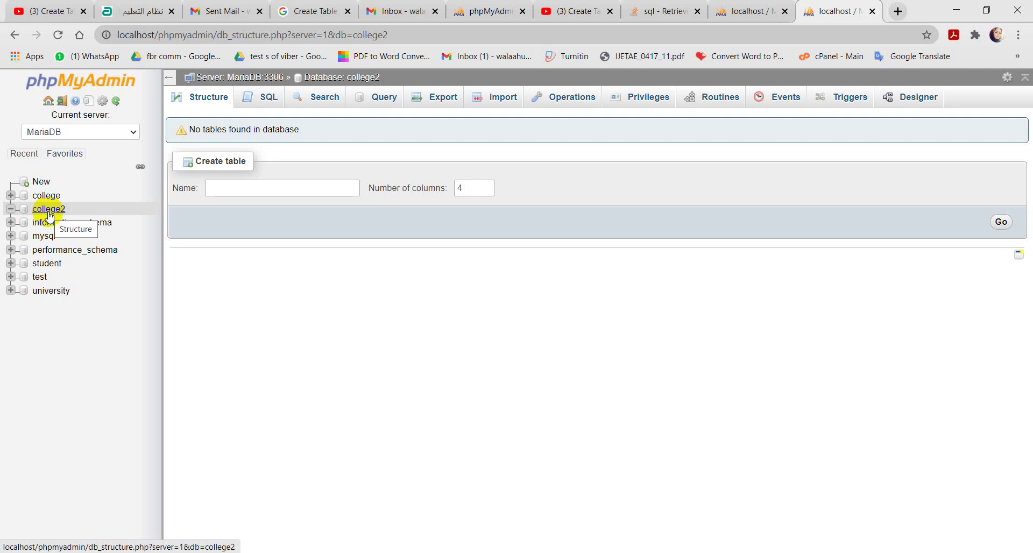
{"action": "left_click", "coordinate": [262, 188]}
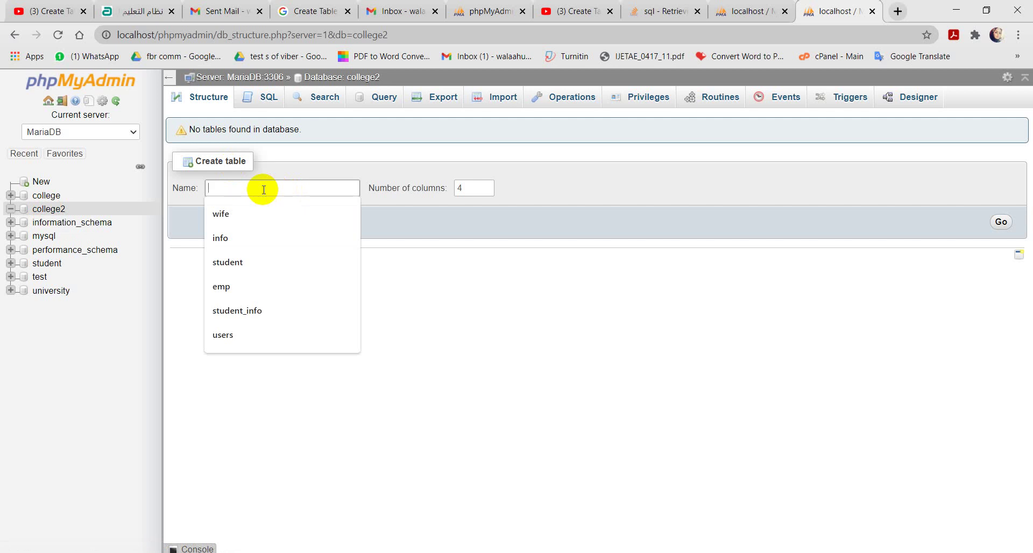
{"action": "left_click", "coordinate": [248, 311]}
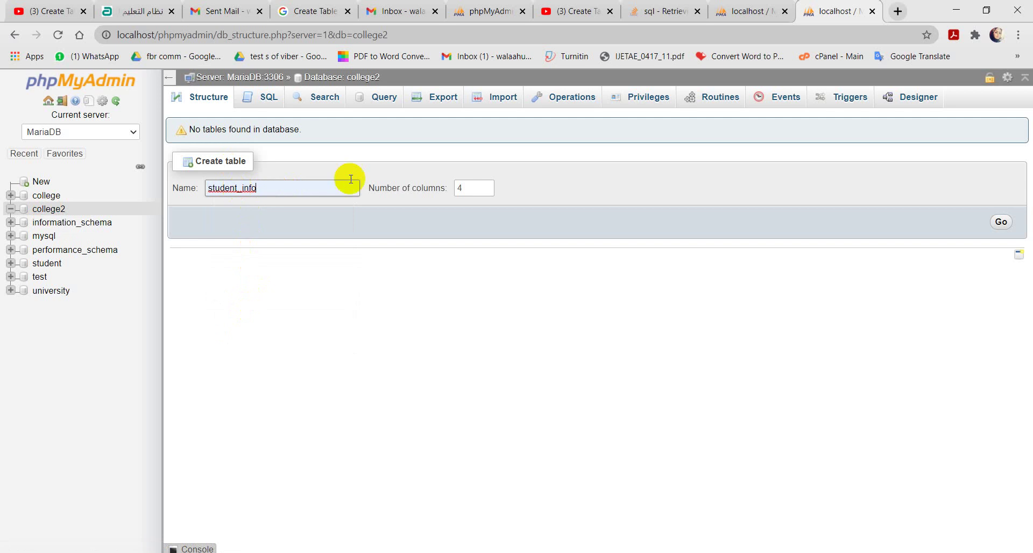
{"action": "left_click", "coordinate": [472, 188]}
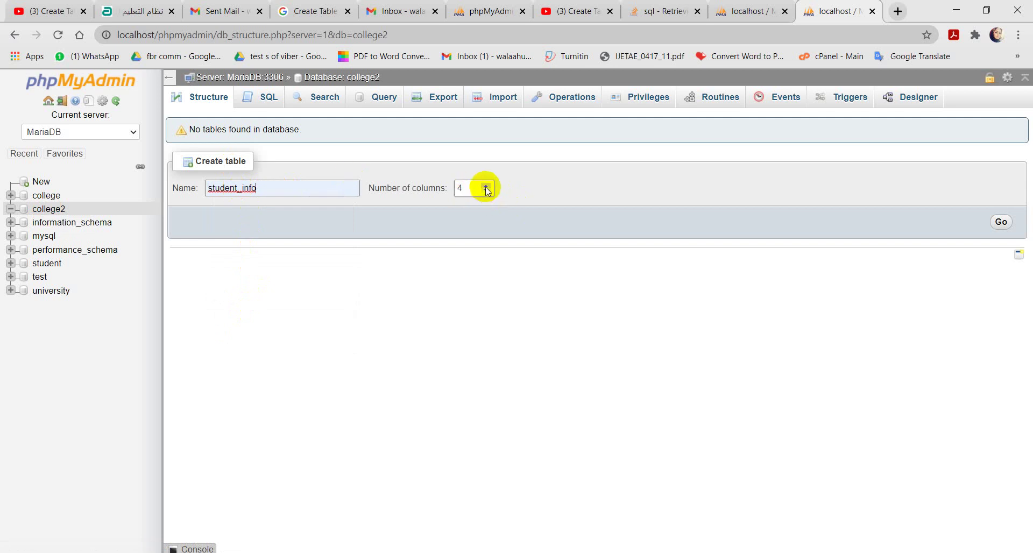
{"action": "left_click", "coordinate": [486, 186]}
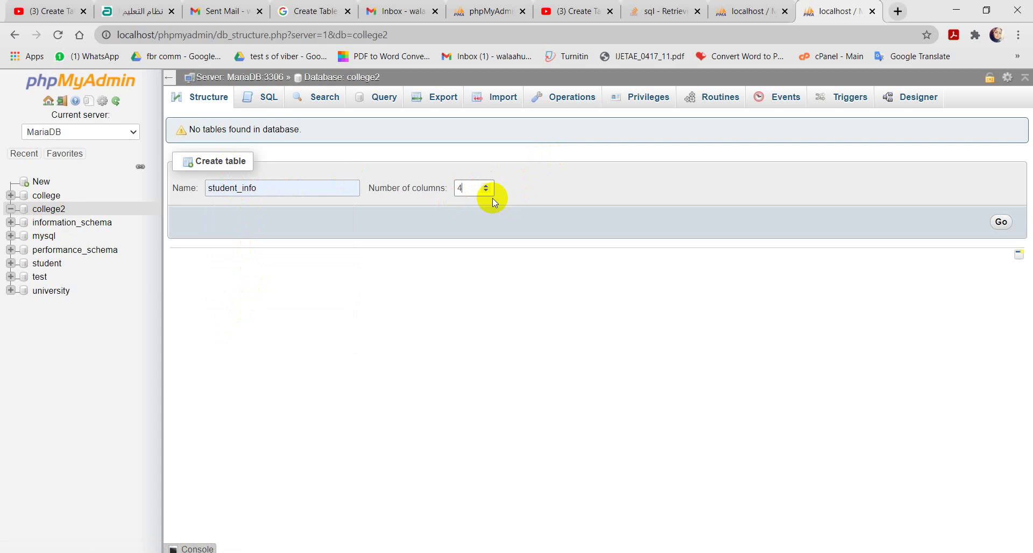
{"action": "left_click", "coordinate": [1001, 224]}
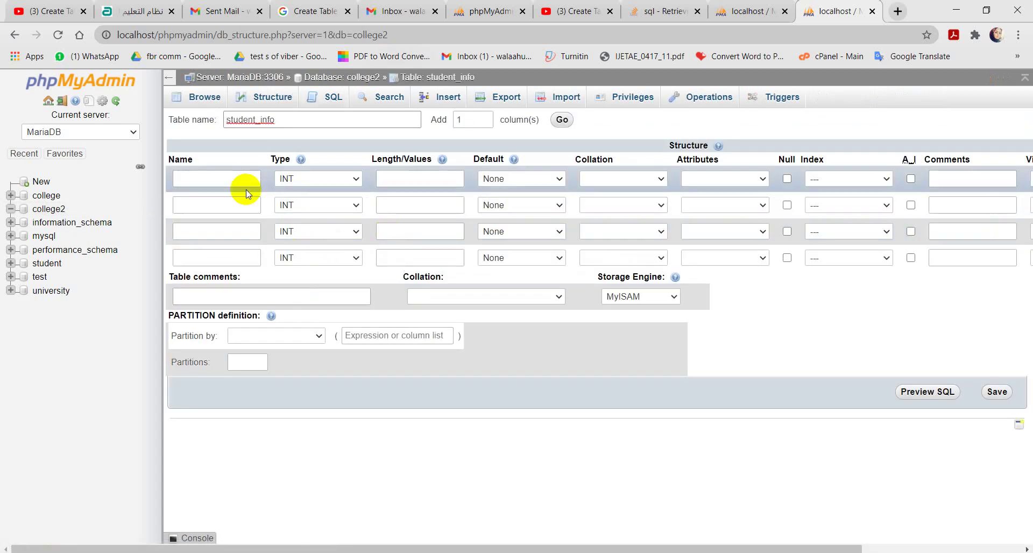
Step: Name the four columns id, name, address and email
{"action": "left_click", "coordinate": [216, 182]}
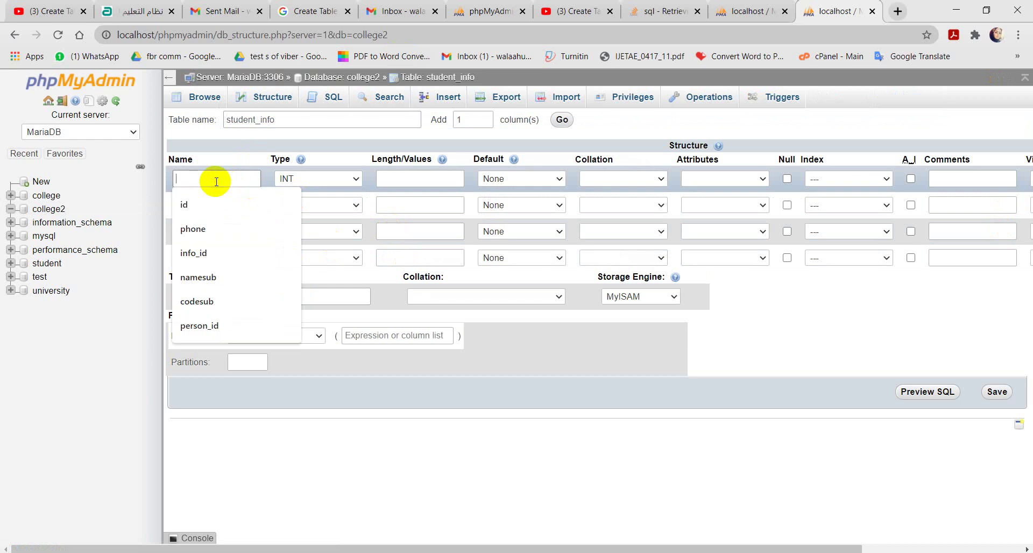
{"action": "left_click", "coordinate": [195, 204]}
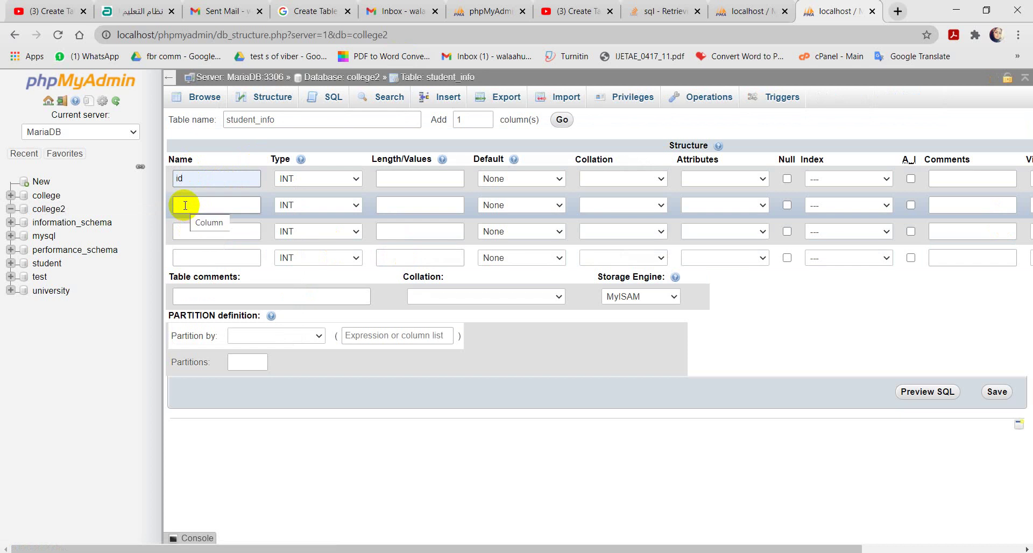
{"action": "left_click", "coordinate": [184, 205]}
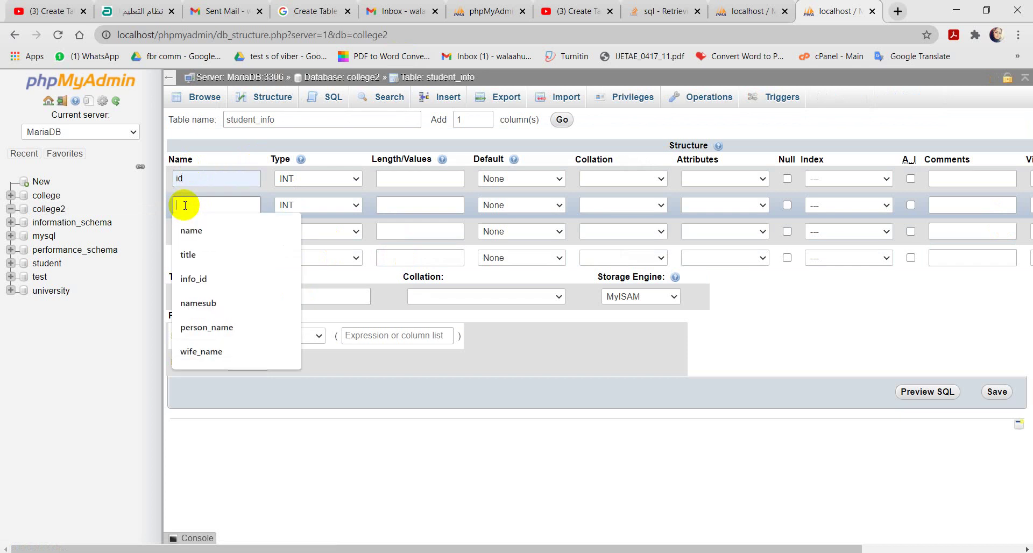
{"action": "left_click", "coordinate": [190, 229]}
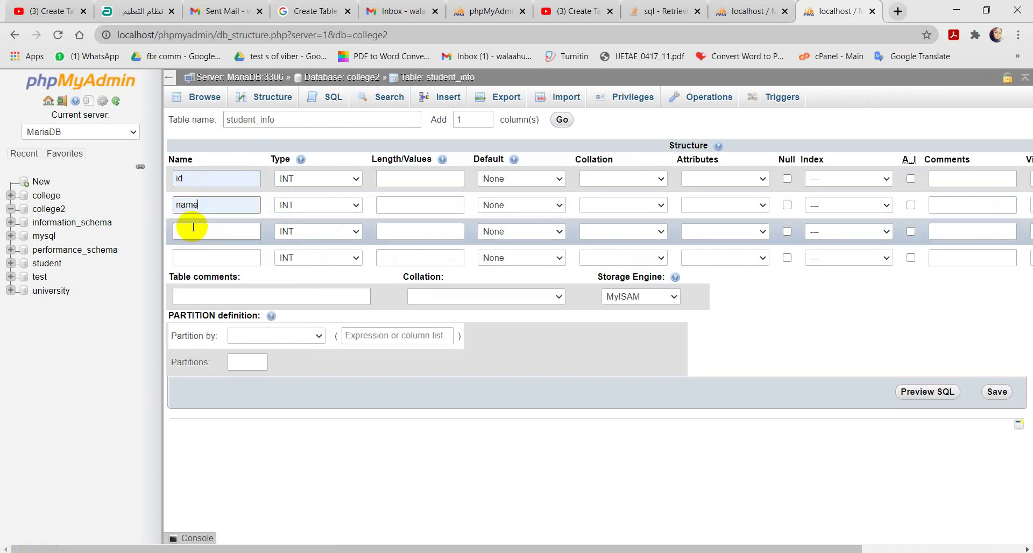
{"action": "left_click", "coordinate": [193, 227]}
{"action": "left_click", "coordinate": [190, 256]}
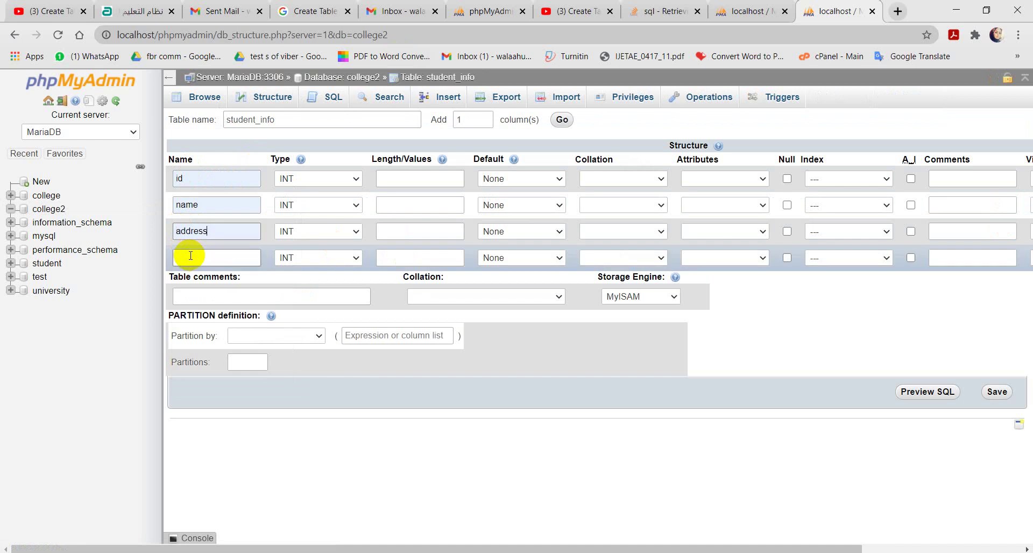
{"action": "left_click", "coordinate": [190, 256]}
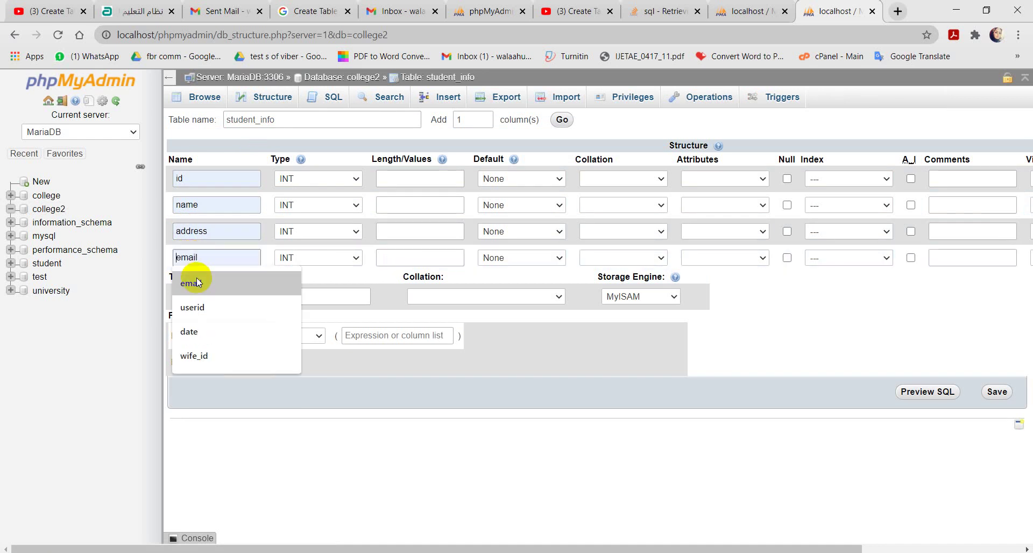
{"action": "left_click", "coordinate": [197, 282]}
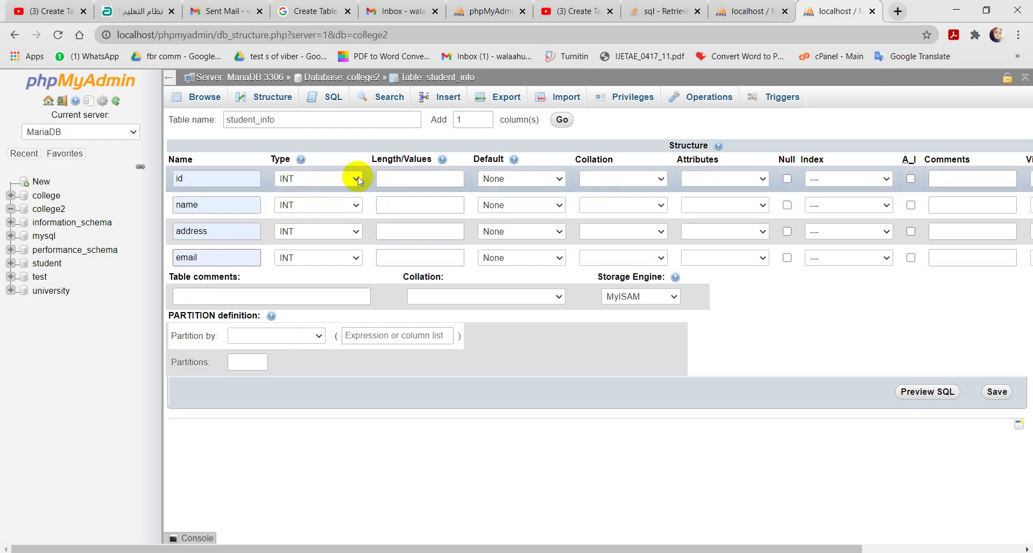
Step: Set the name, address and email columns to type VARCHAR
{"action": "left_click", "coordinate": [357, 205]}
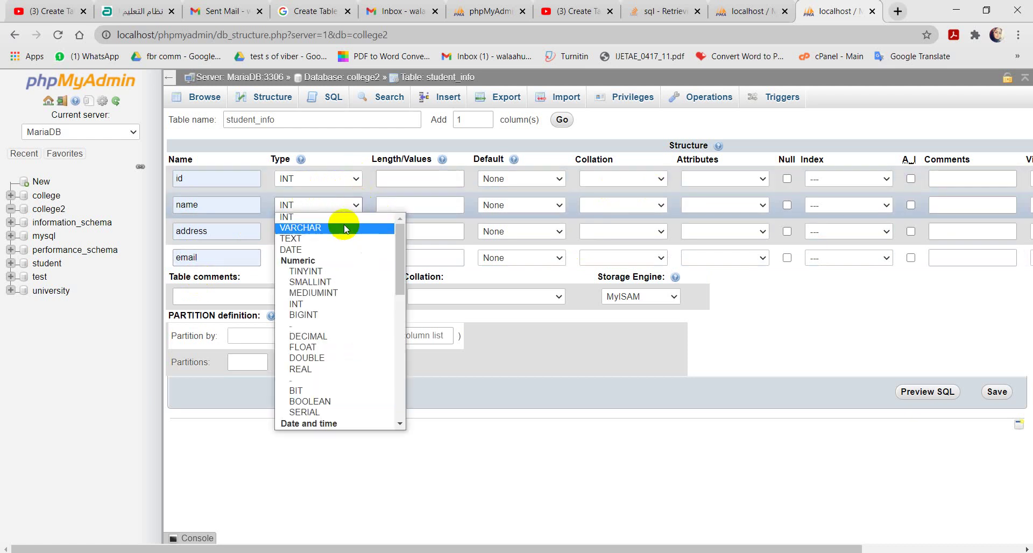
{"action": "left_click", "coordinate": [345, 229]}
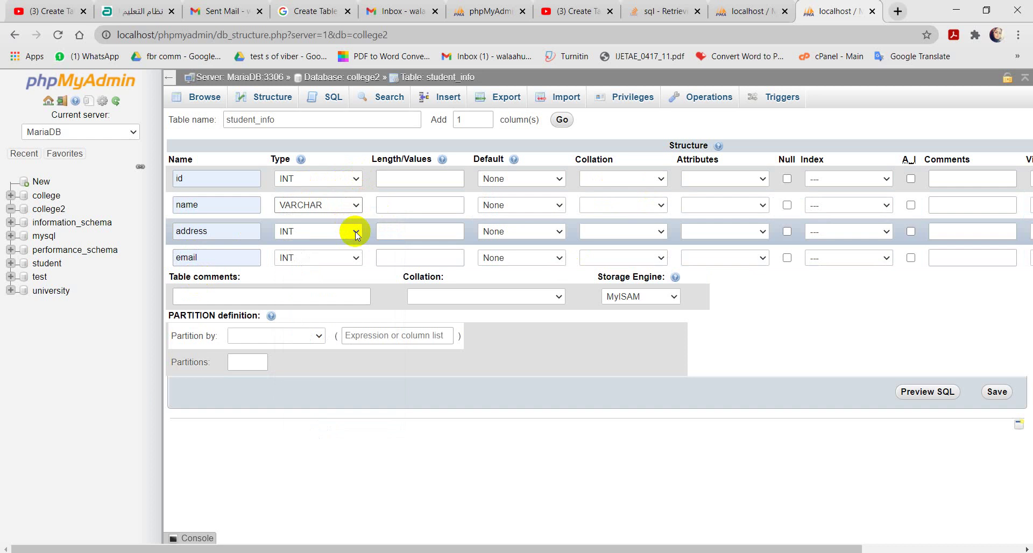
{"action": "left_click", "coordinate": [355, 231]}
{"action": "left_click", "coordinate": [334, 258]}
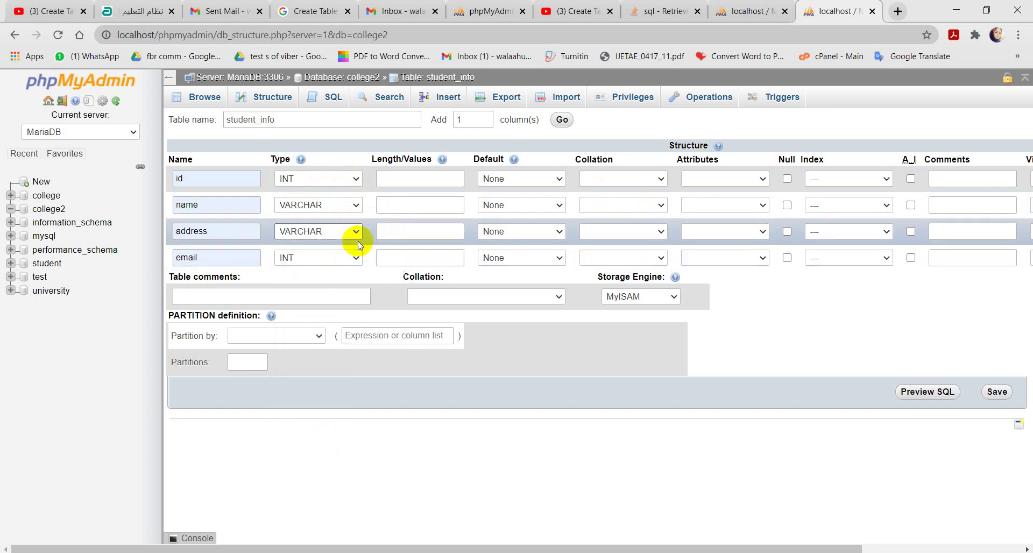
{"action": "left_click", "coordinate": [356, 258]}
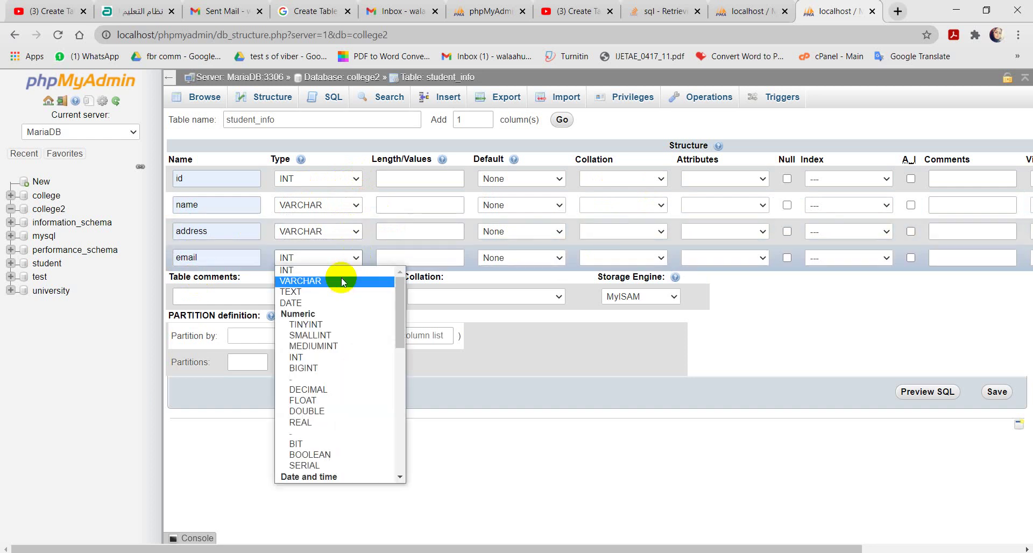
{"action": "left_click", "coordinate": [341, 279]}
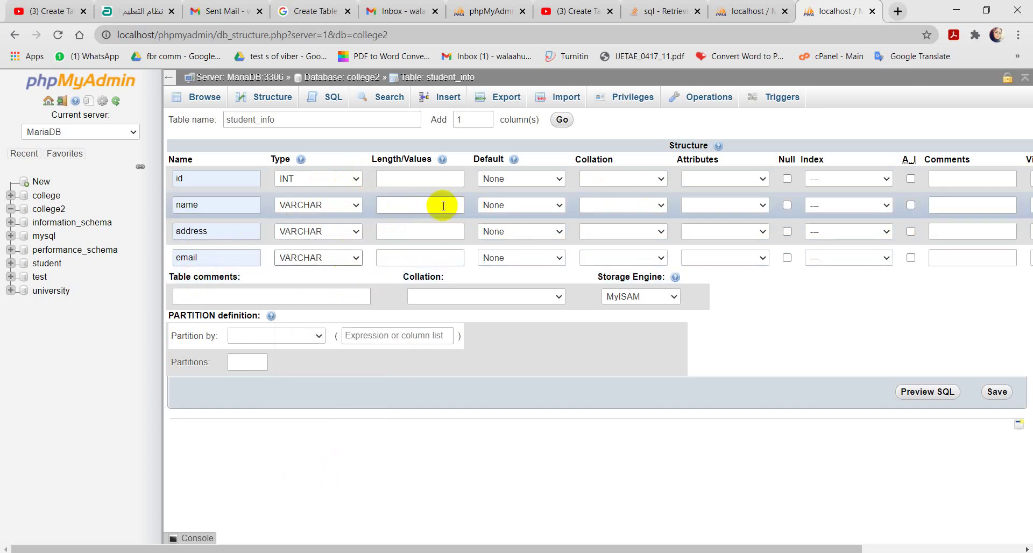
Step: Give the id, name, address and email columns a length of 50
{"action": "left_click", "coordinate": [421, 177]}
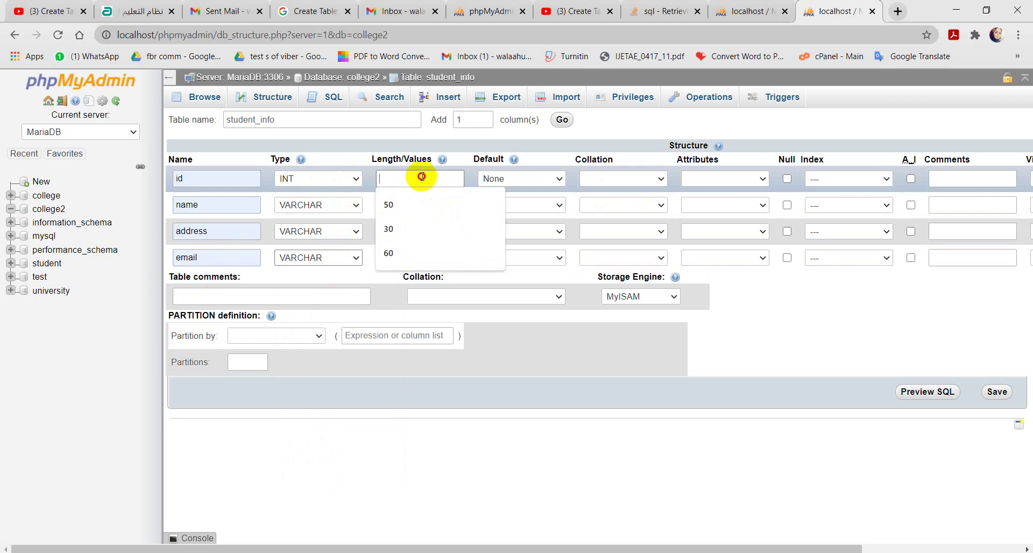
{"action": "left_click", "coordinate": [408, 204]}
{"action": "left_click", "coordinate": [414, 204]}
{"action": "left_click", "coordinate": [411, 229]}
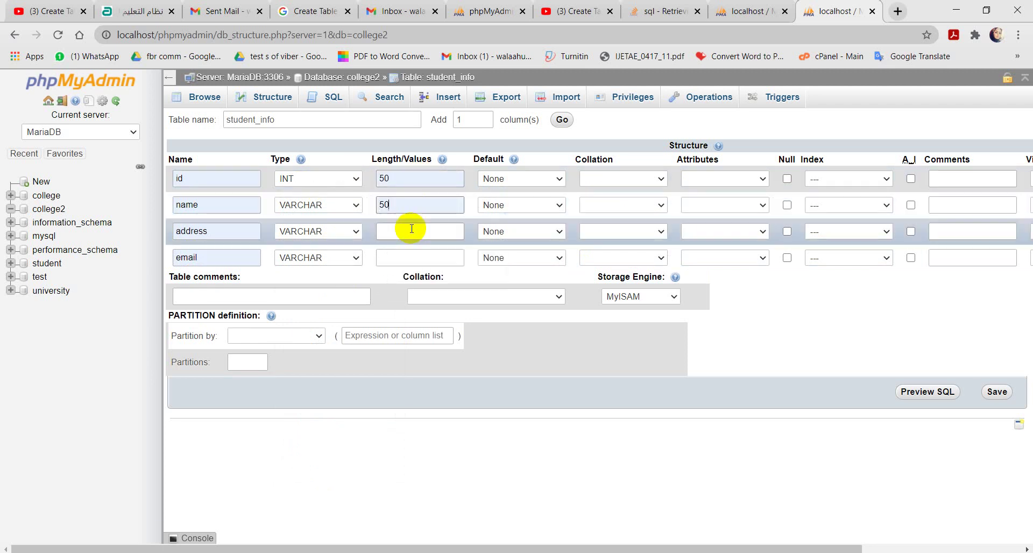
{"action": "left_click", "coordinate": [399, 234]}
{"action": "left_click", "coordinate": [397, 256]}
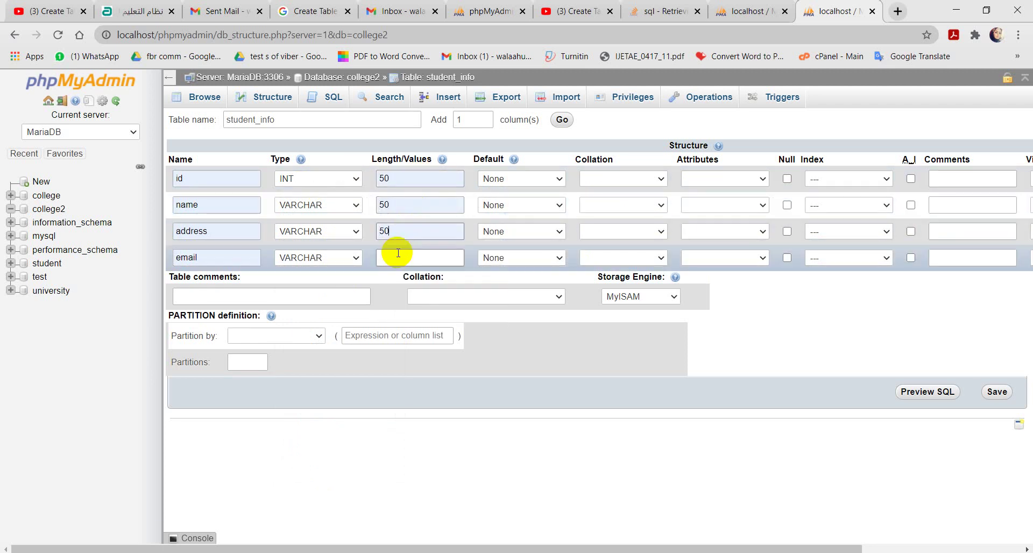
{"action": "left_click", "coordinate": [391, 259]}
{"action": "left_click", "coordinate": [391, 283]}
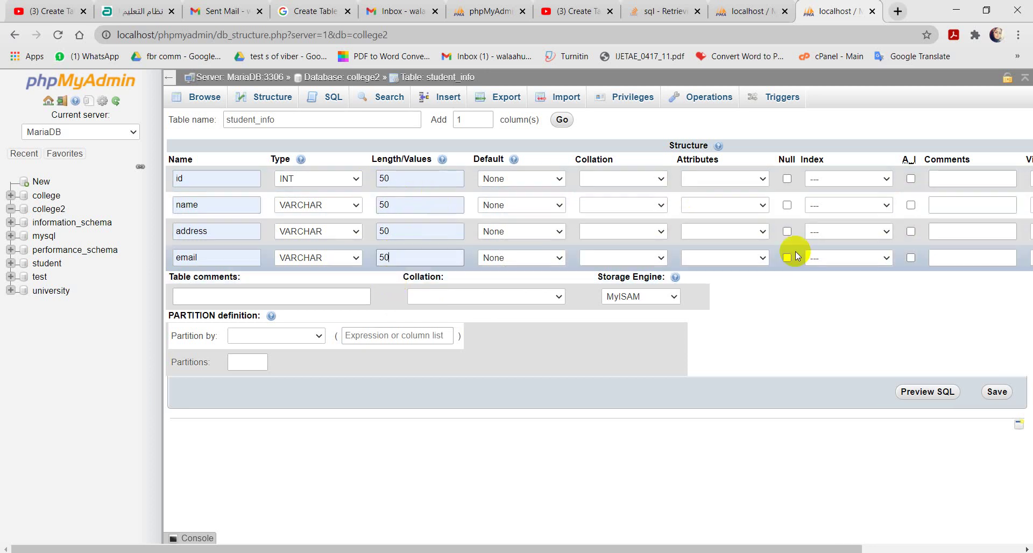
Step: Make id the PRIMARY key and enable A_I auto-increment on it
{"action": "left_click", "coordinate": [885, 180]}
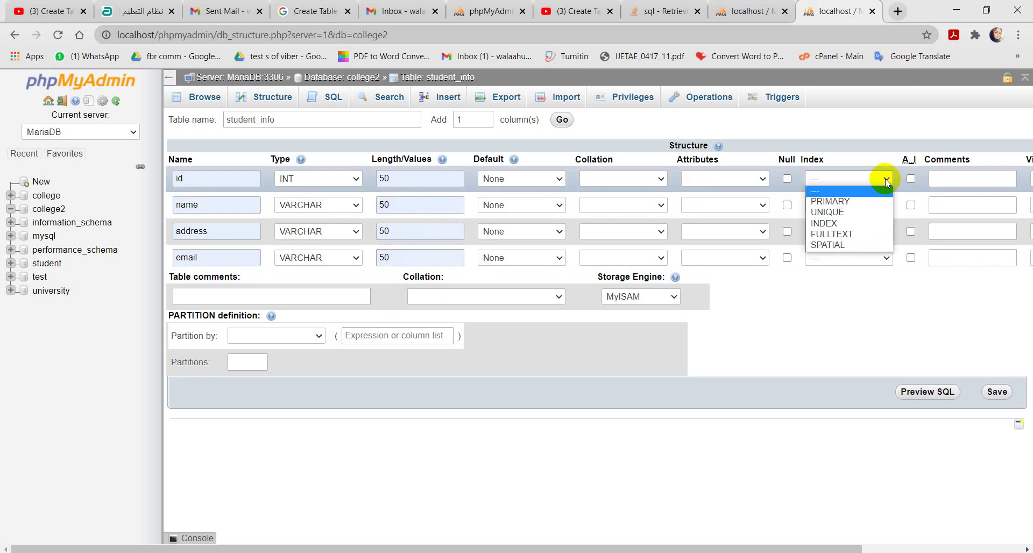
{"action": "left_click", "coordinate": [831, 202]}
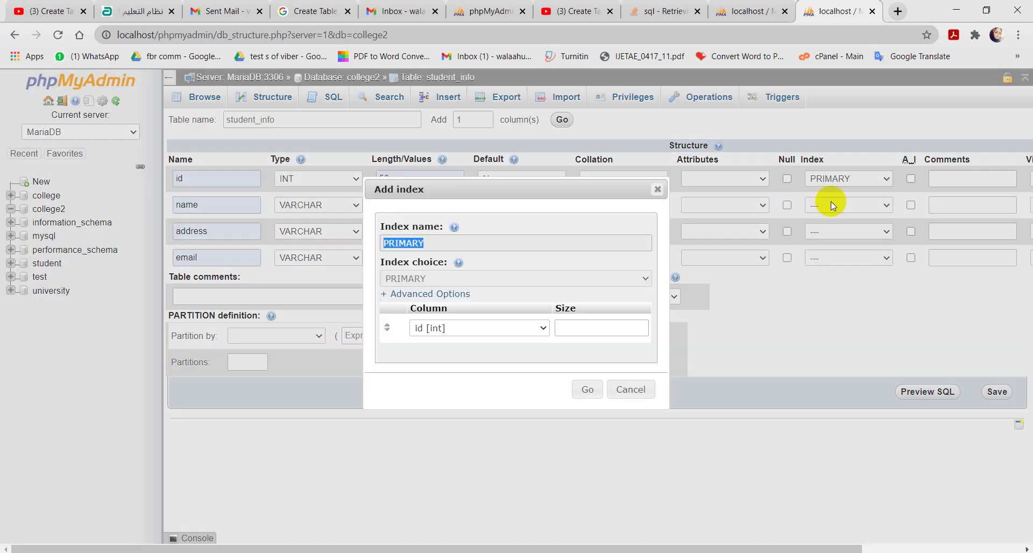
{"action": "left_click", "coordinate": [586, 389]}
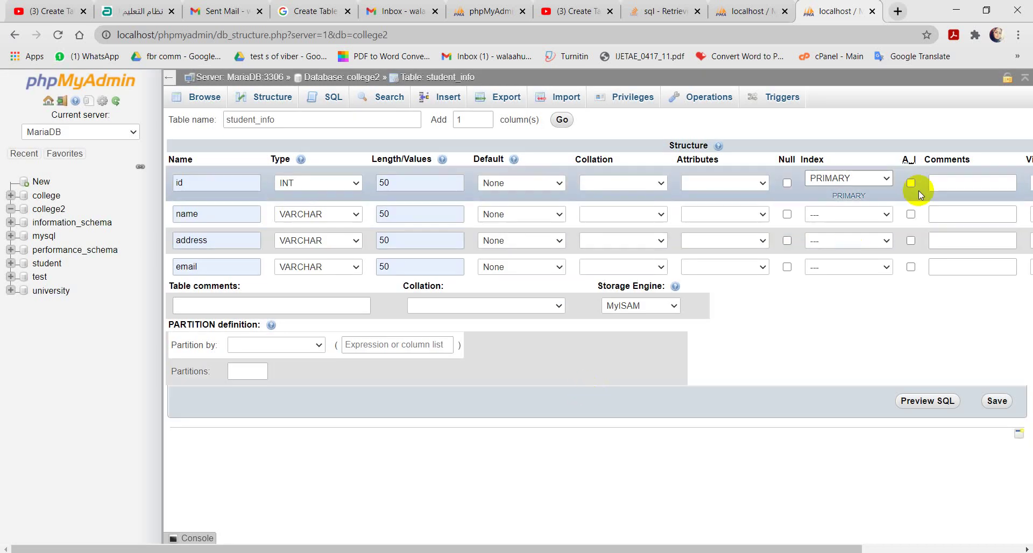
{"action": "left_click", "coordinate": [911, 183]}
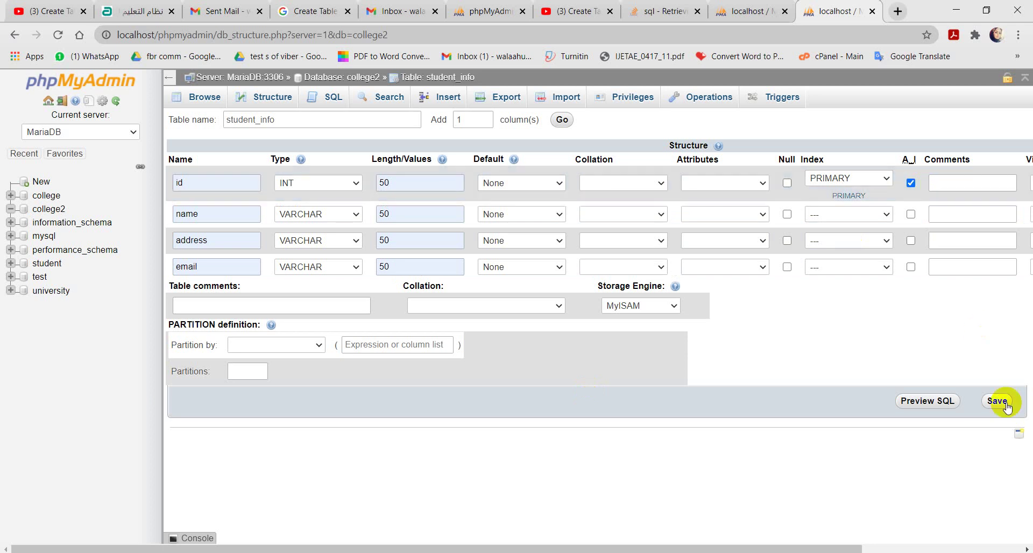
Step: Choose InnoDB as the storage engine and save the student_info table
{"action": "left_click", "coordinate": [673, 306]}
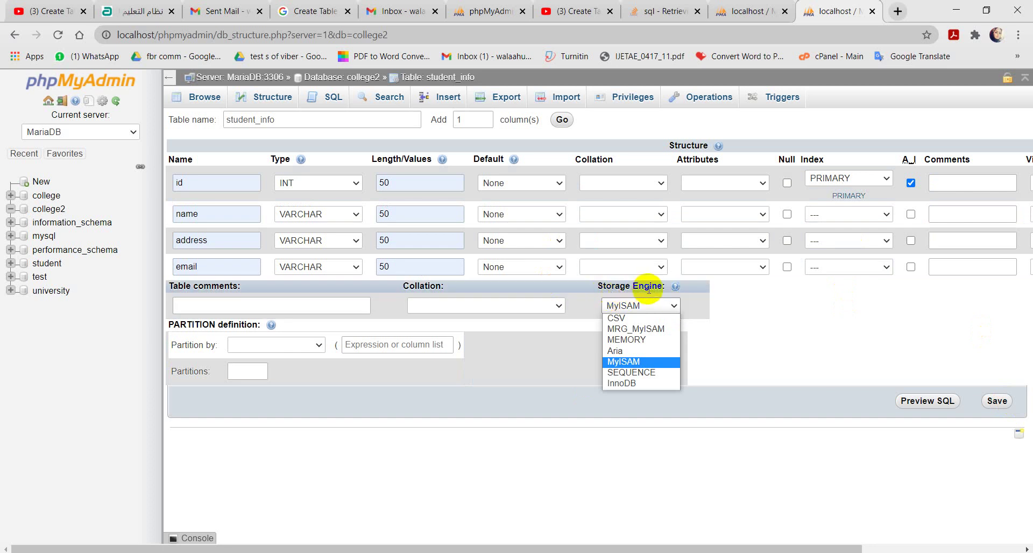
{"action": "left_click", "coordinate": [626, 384]}
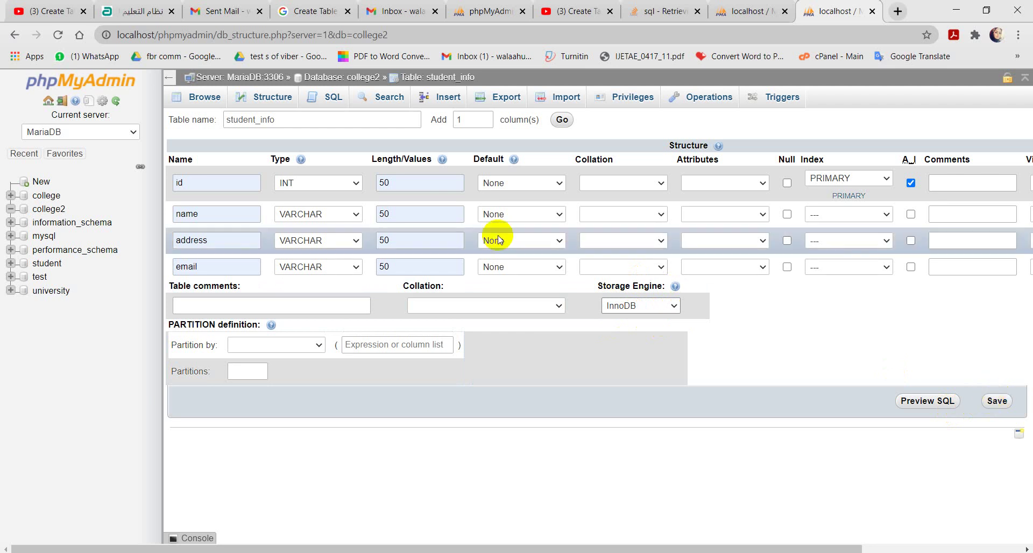
{"action": "left_click", "coordinate": [997, 401]}
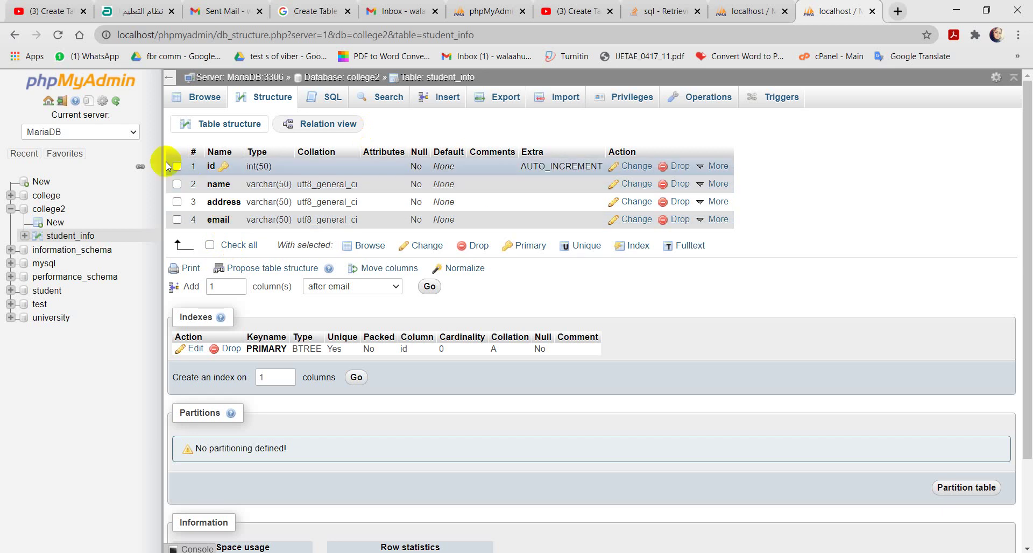
Step: Re-save the id column as INT(50) auto-increment, then re-save all four columns together
{"action": "left_click", "coordinate": [635, 168]}
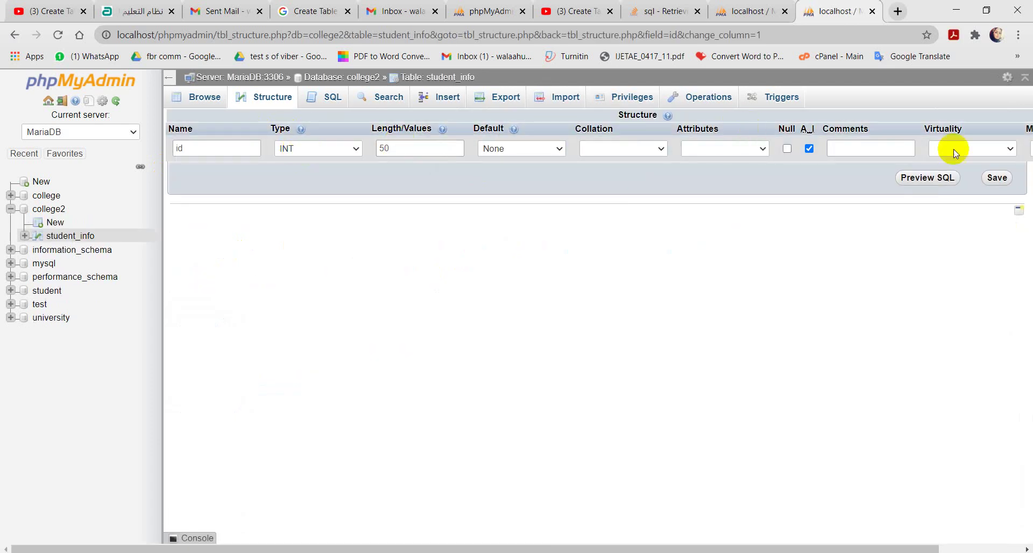
{"action": "left_click", "coordinate": [995, 177]}
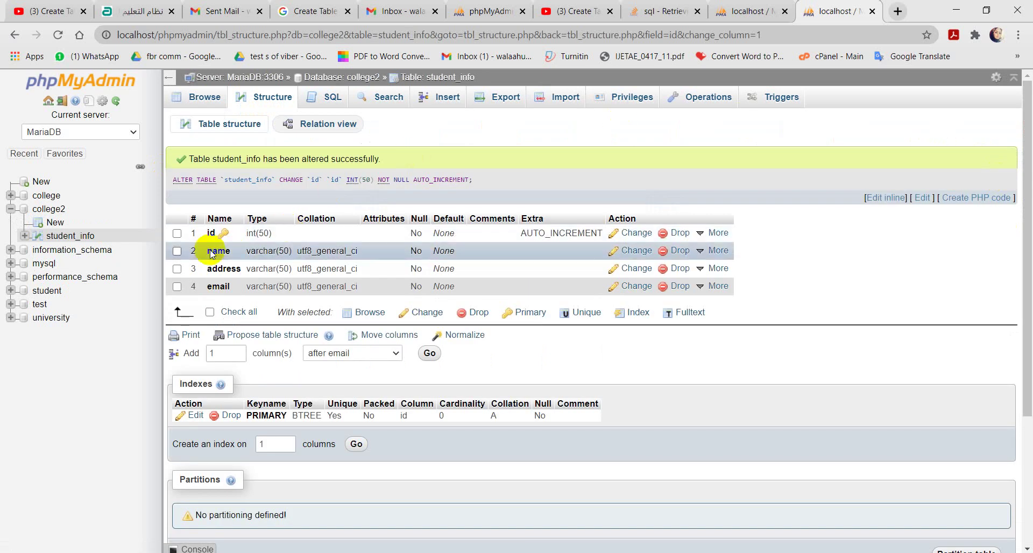
{"action": "left_click", "coordinate": [210, 312]}
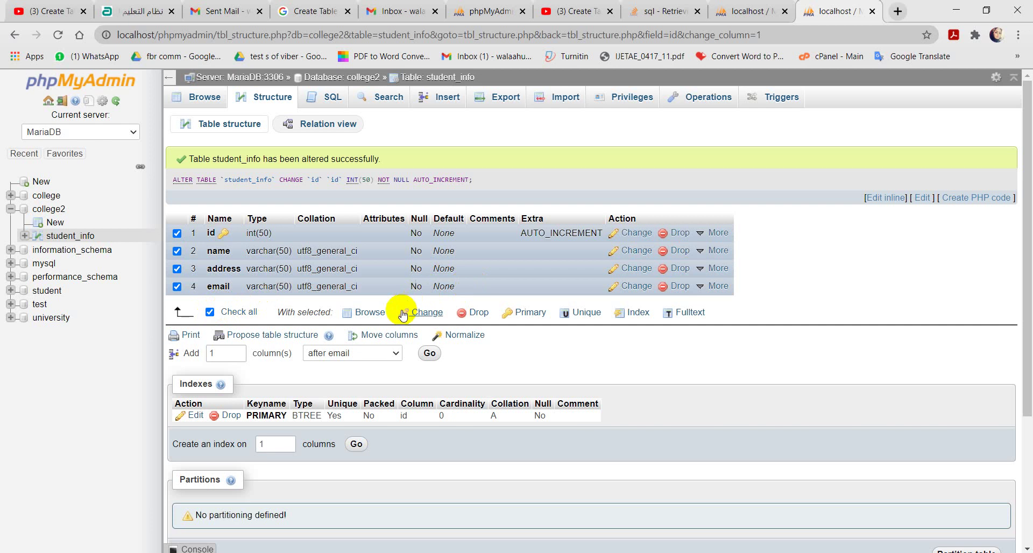
{"action": "left_click", "coordinate": [426, 313]}
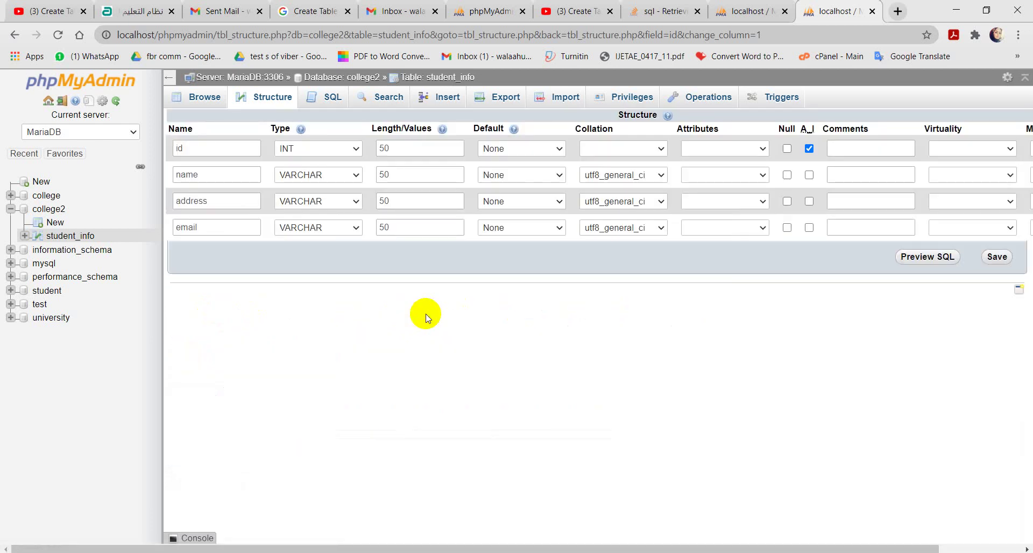
{"action": "left_click", "coordinate": [996, 257]}
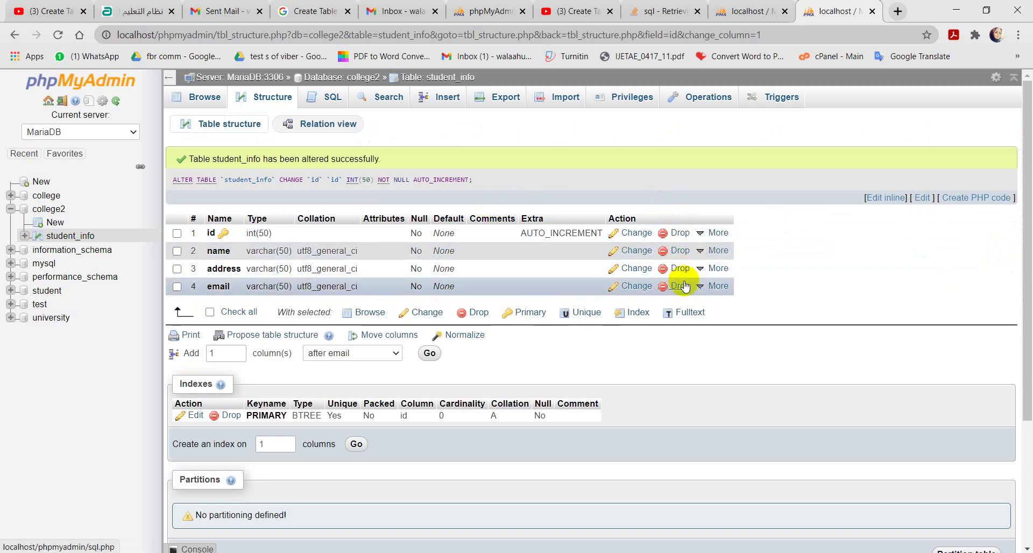
Step: Add an age column of length 50 after email and save it
{"action": "double_click", "coordinate": [224, 353]}
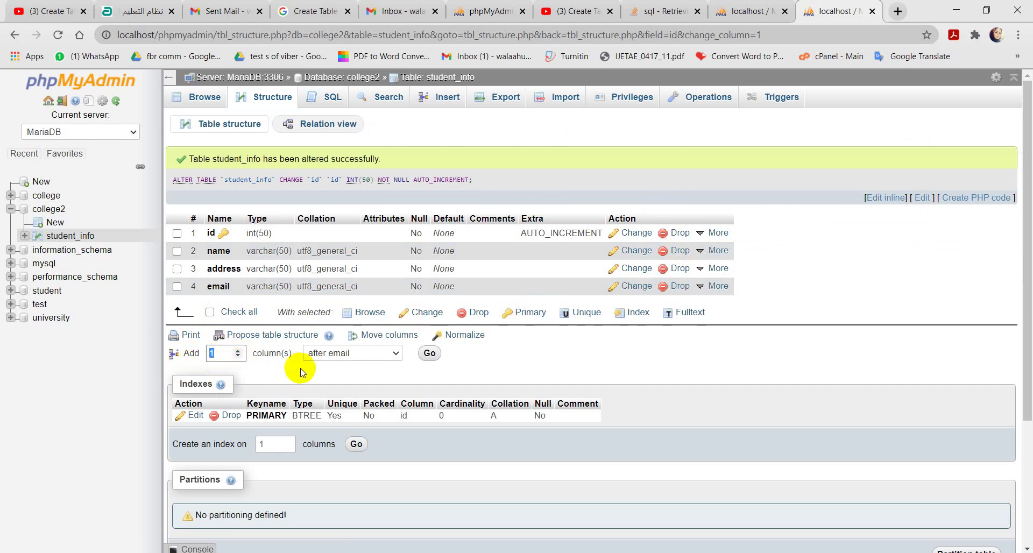
{"action": "left_click", "coordinate": [397, 355]}
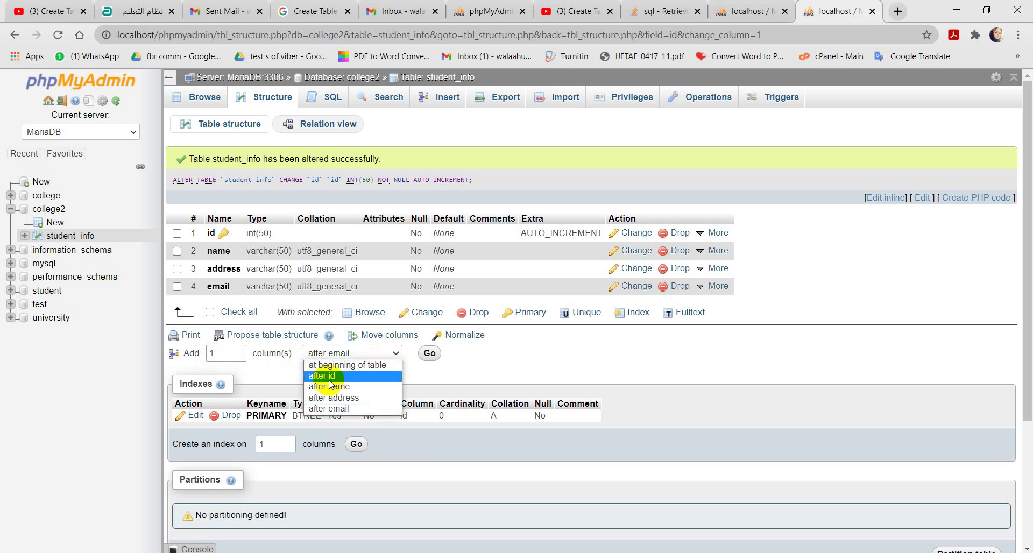
{"action": "left_click", "coordinate": [330, 410]}
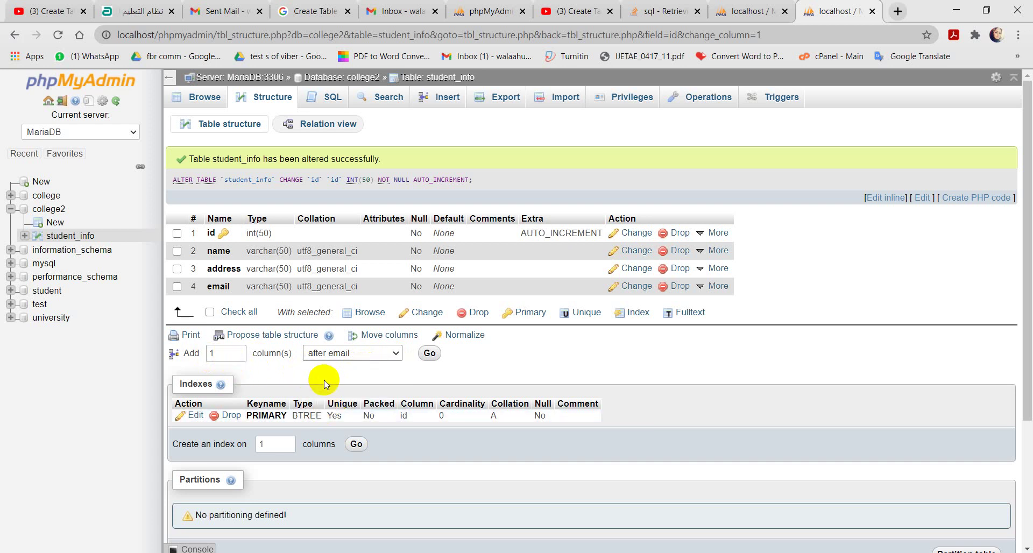
{"action": "left_click", "coordinate": [430, 355]}
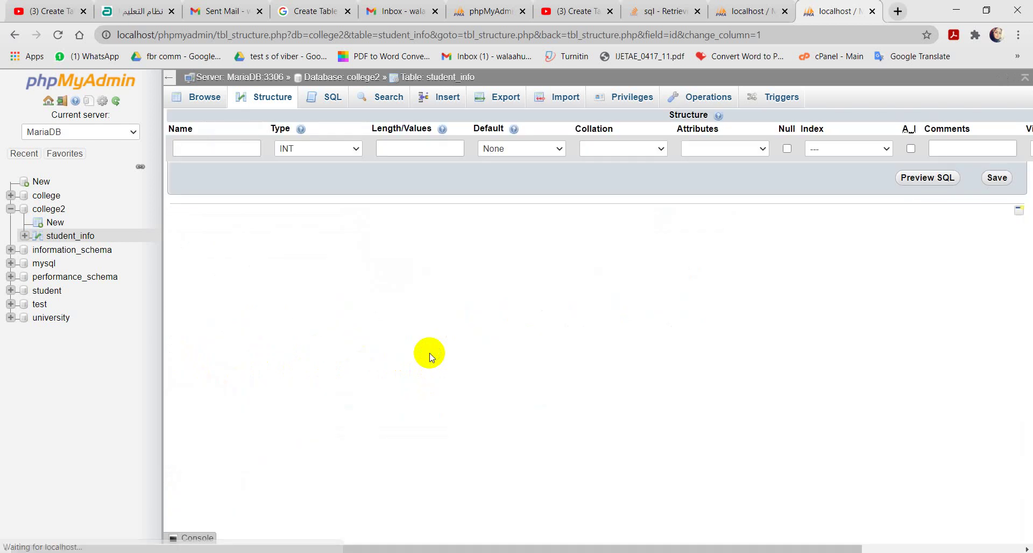
{"action": "left_click", "coordinate": [234, 150]}
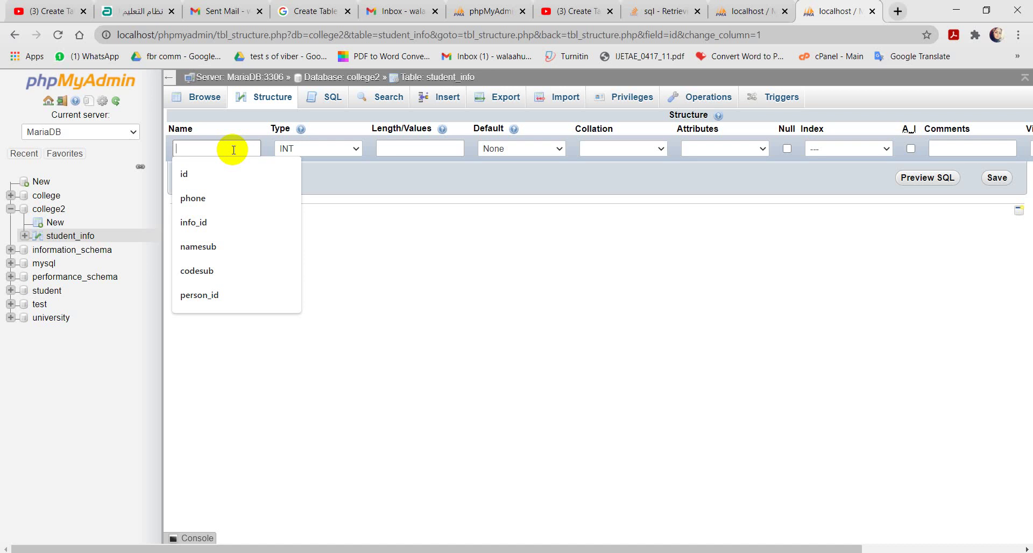
{"action": "type", "text": "age"}
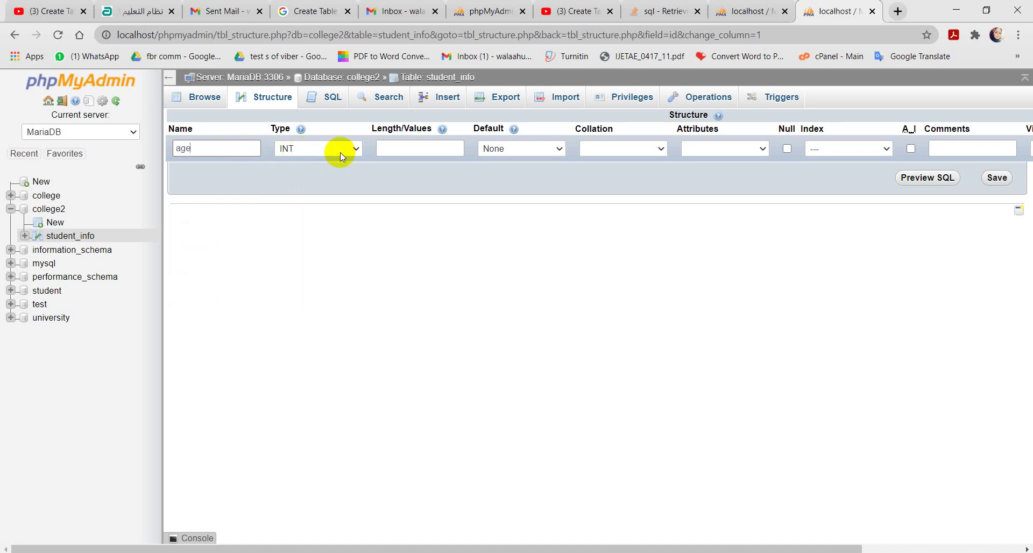
{"action": "left_click", "coordinate": [417, 148]}
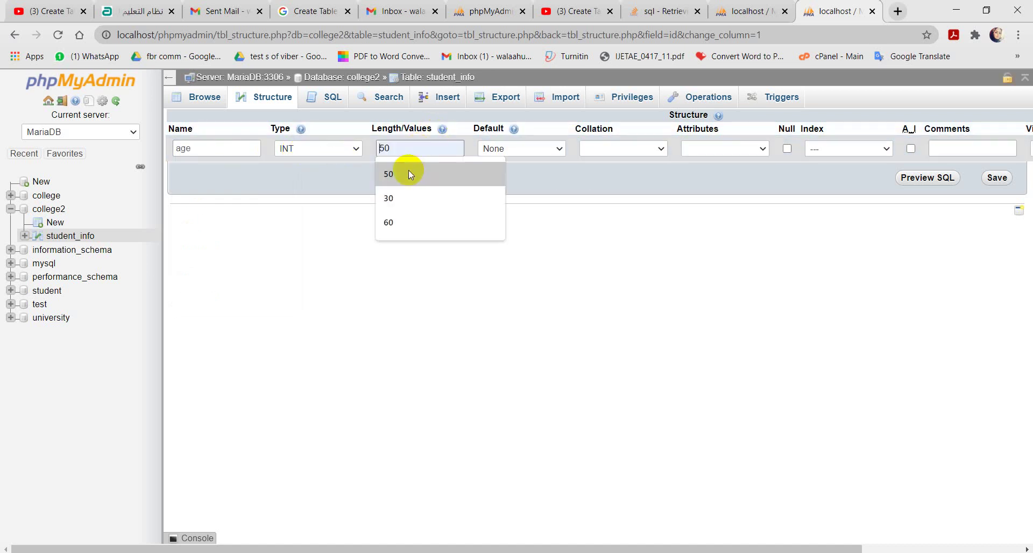
{"action": "left_click", "coordinate": [408, 171]}
{"action": "left_click", "coordinate": [996, 178]}
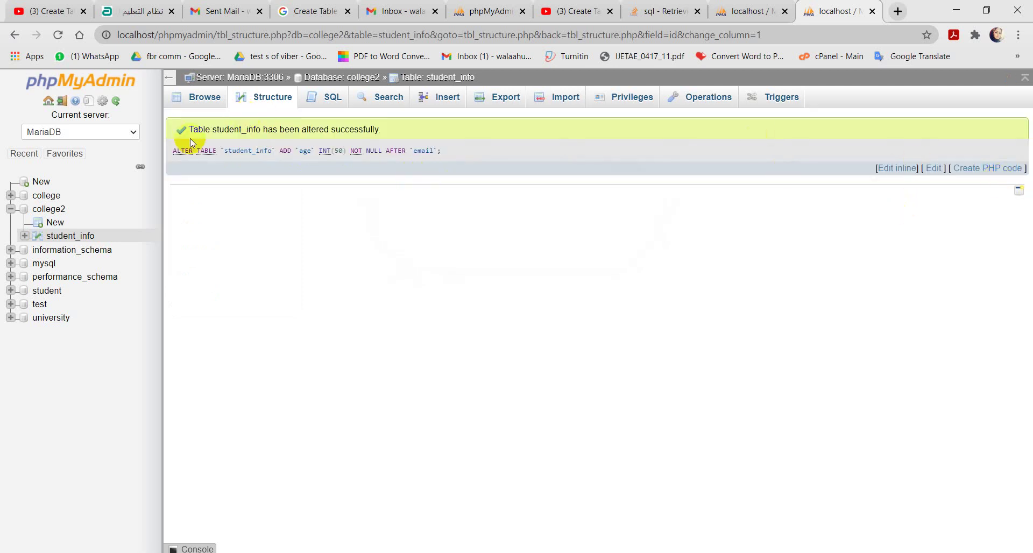
Step: Browse student_info, then bring up its Insert form for new rows
{"action": "left_click", "coordinate": [74, 240]}
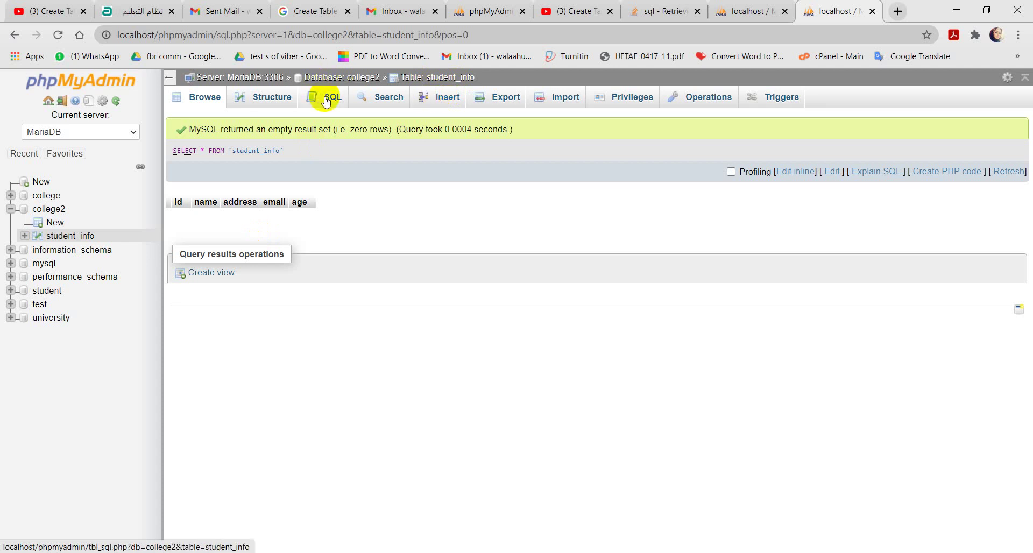
{"action": "left_click", "coordinate": [439, 102]}
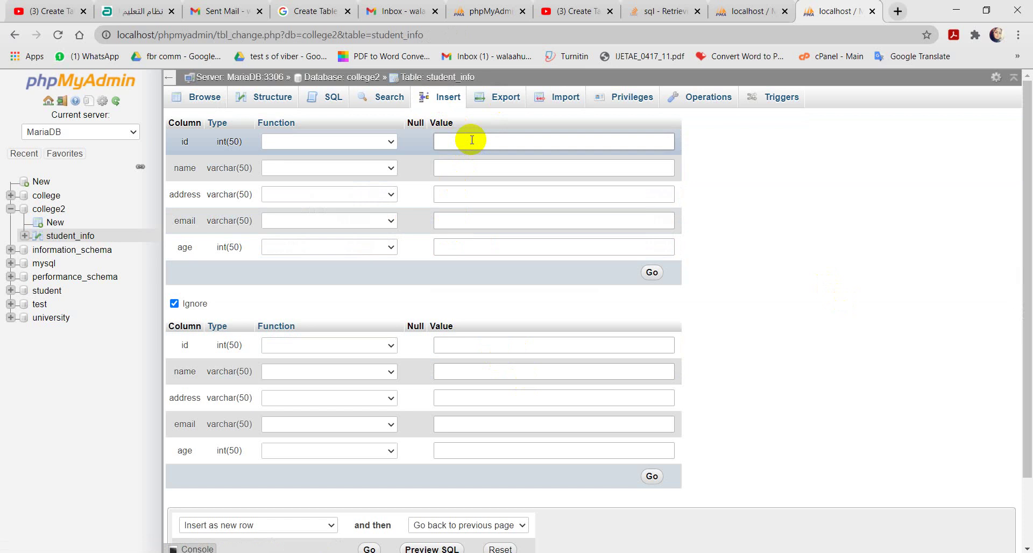
Step: Fill the first student's name, address and email from suggestions, with age 23
{"action": "left_click", "coordinate": [463, 167]}
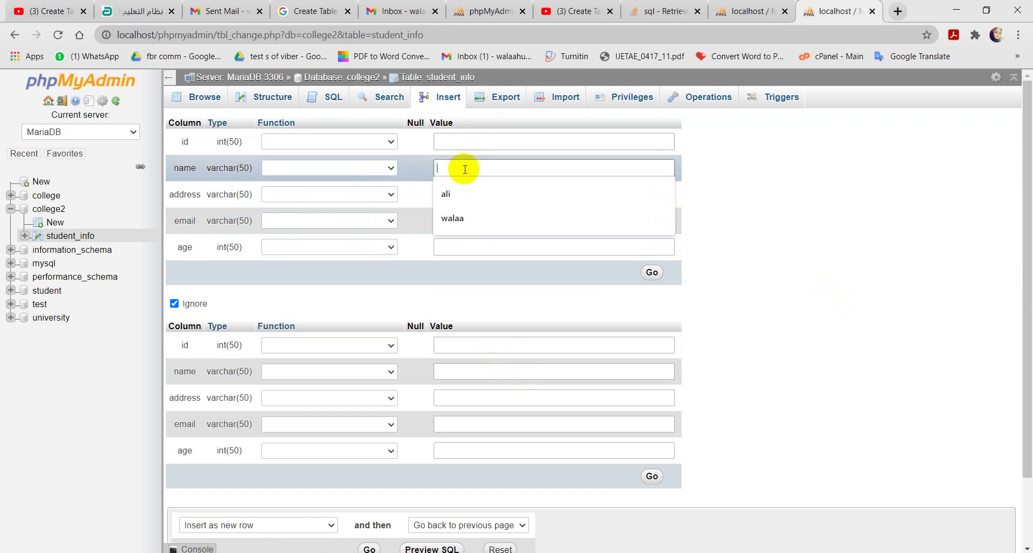
{"action": "left_click", "coordinate": [456, 194]}
{"action": "left_click", "coordinate": [459, 194]}
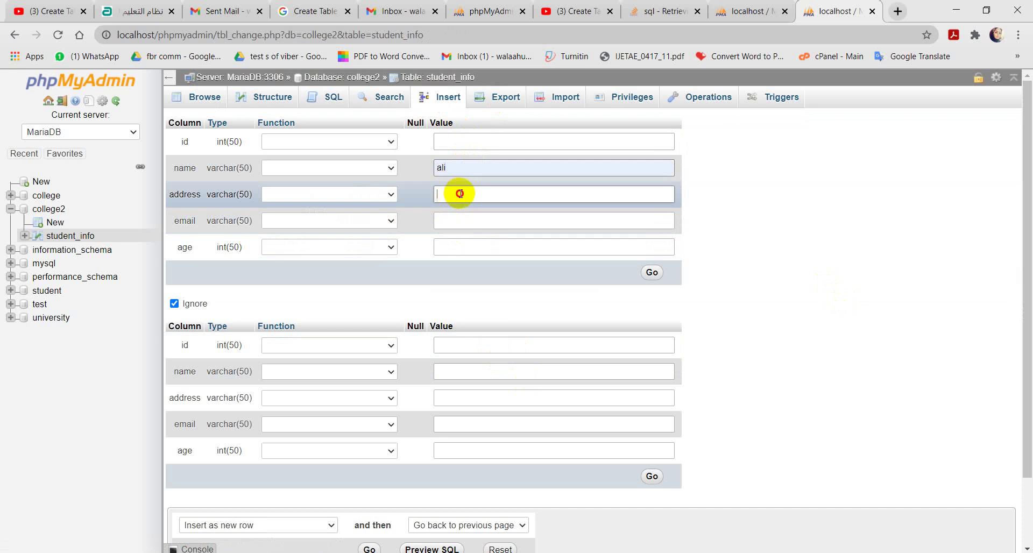
{"action": "left_click", "coordinate": [460, 243]}
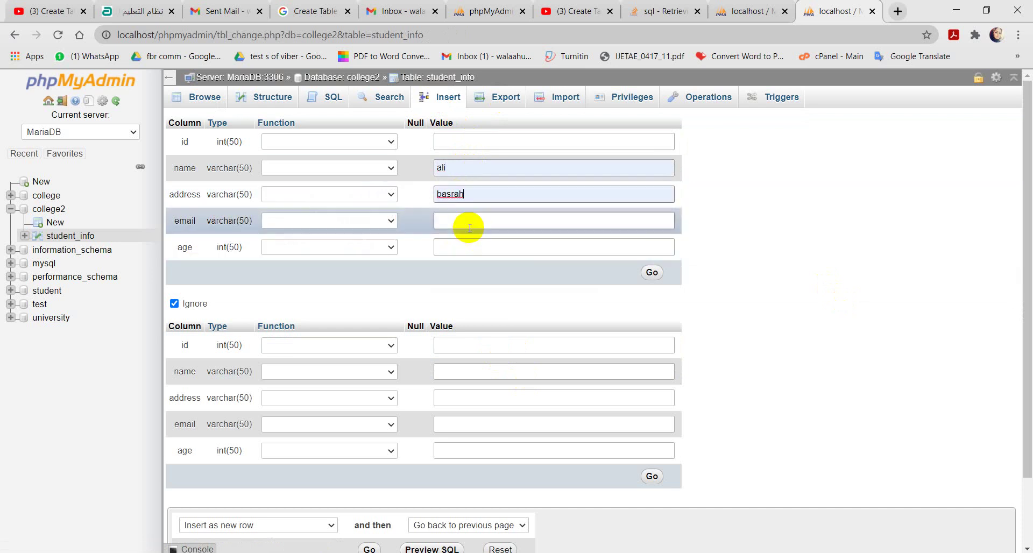
{"action": "left_click", "coordinate": [462, 220]}
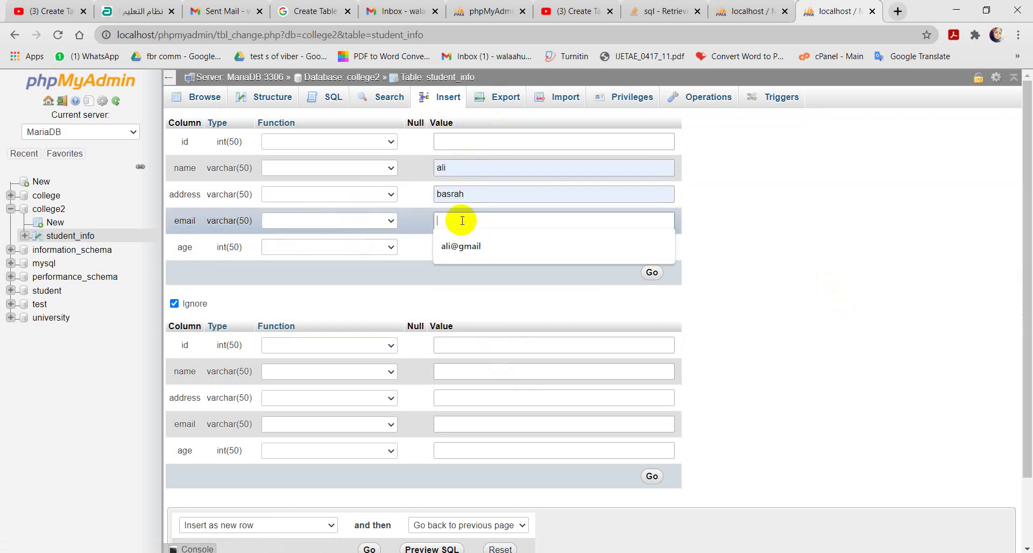
{"action": "left_click", "coordinate": [460, 247]}
{"action": "left_click", "coordinate": [469, 248]}
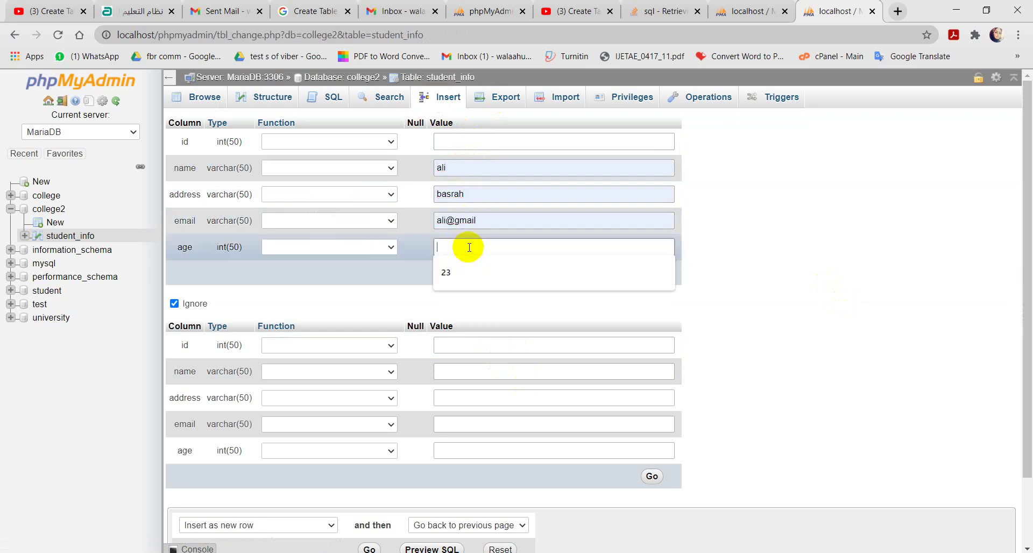
{"action": "left_click", "coordinate": [456, 276]}
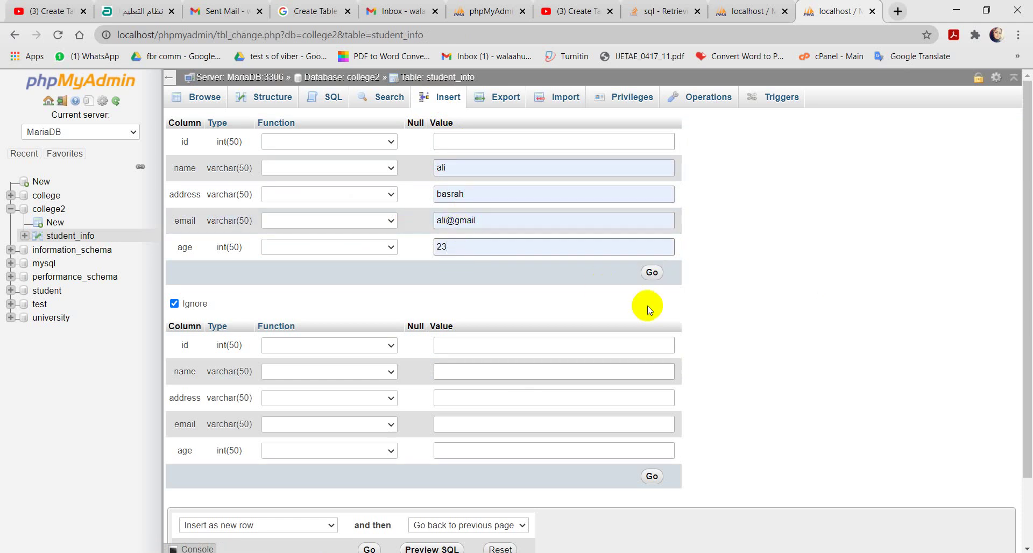
Step: Fill the second student's name, address and email from suggestions, with age 30
{"action": "left_click_drag", "start_coordinate": [1025, 279], "coordinate": [1026, 380]}
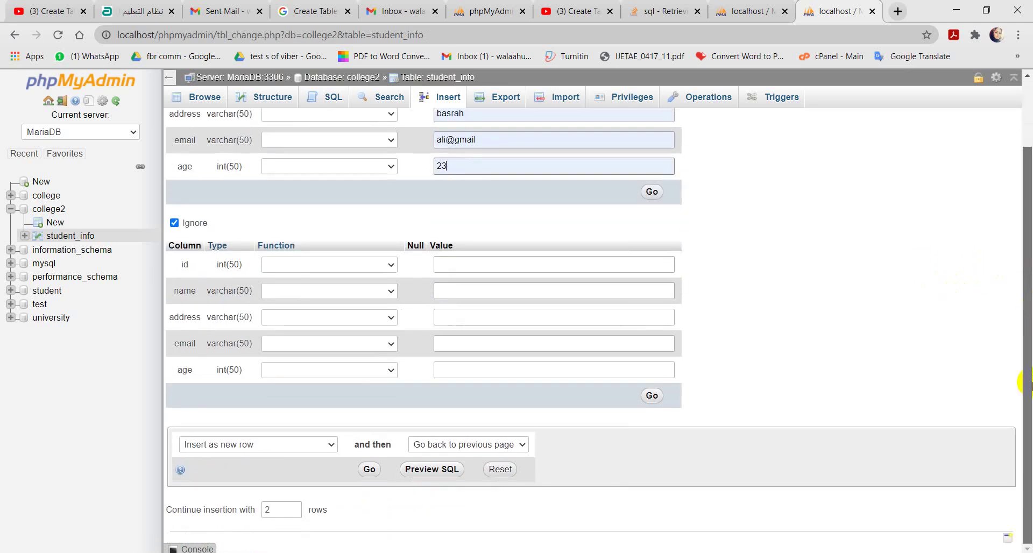
{"action": "left_click", "coordinate": [460, 291]}
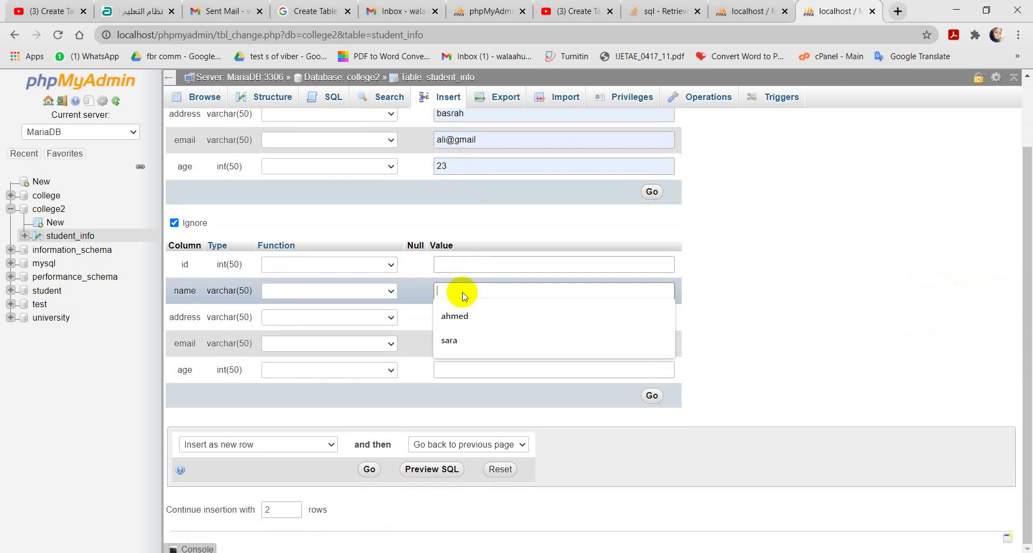
{"action": "left_click", "coordinate": [462, 316]}
{"action": "left_click", "coordinate": [465, 316]}
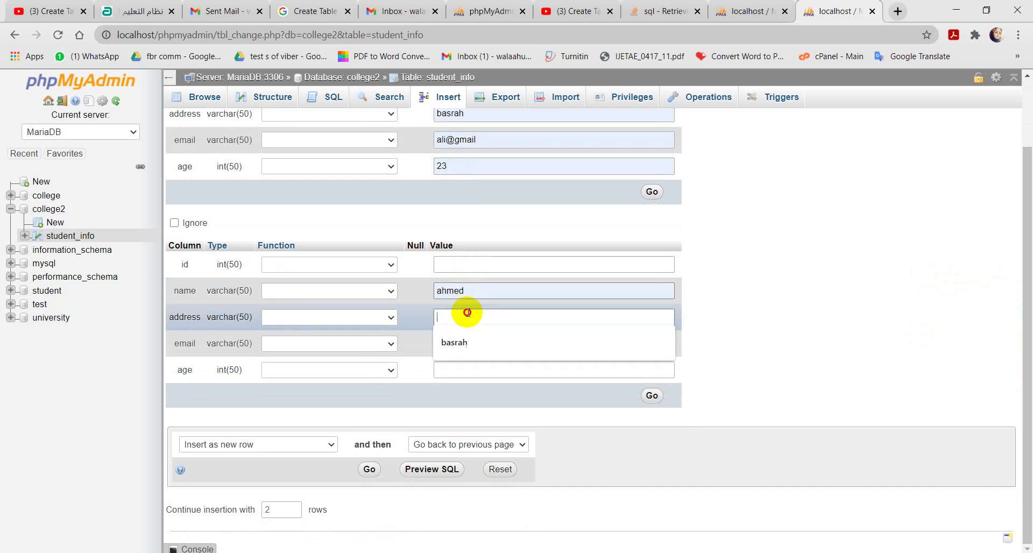
{"action": "left_click", "coordinate": [465, 342]}
{"action": "left_click", "coordinate": [467, 343]}
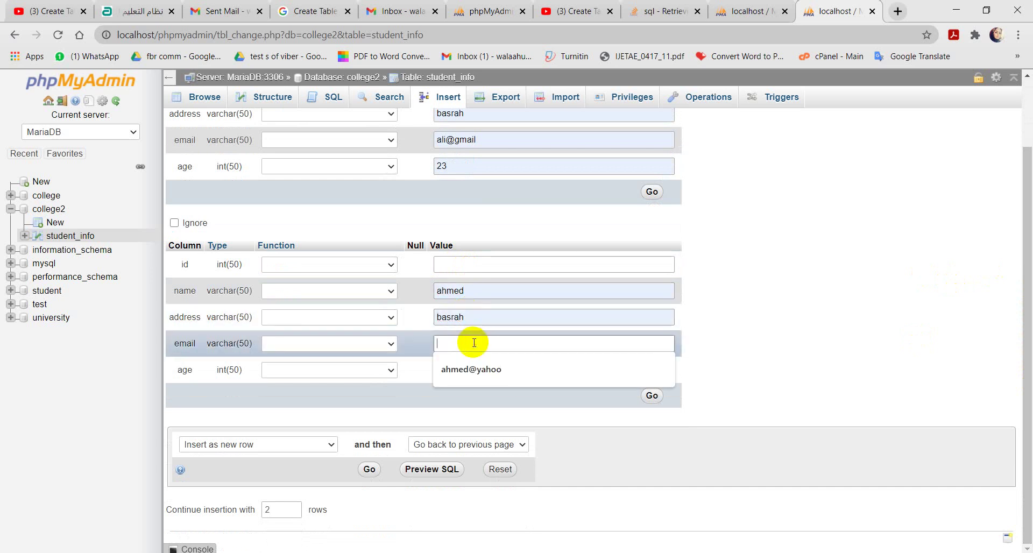
{"action": "left_click", "coordinate": [472, 373]}
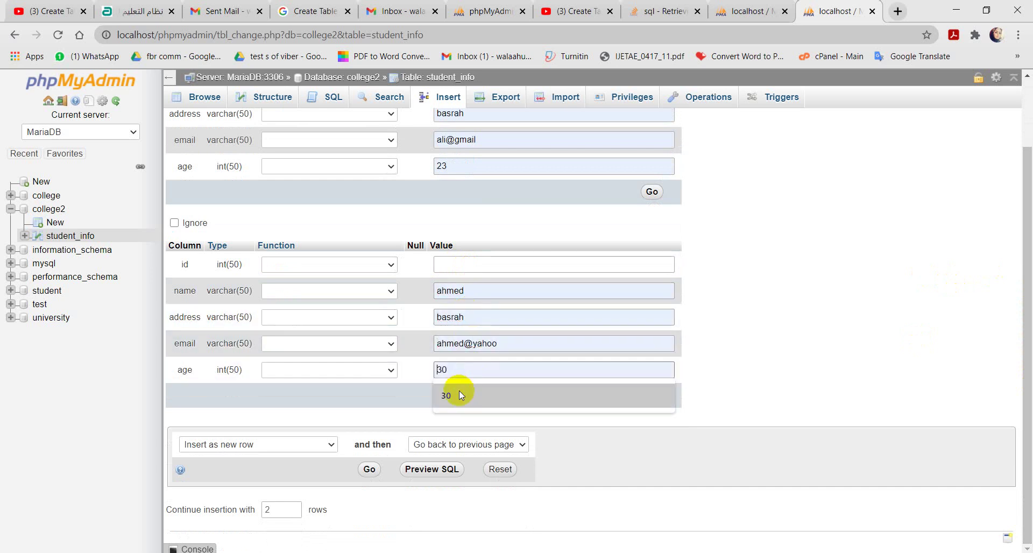
{"action": "left_click", "coordinate": [459, 390]}
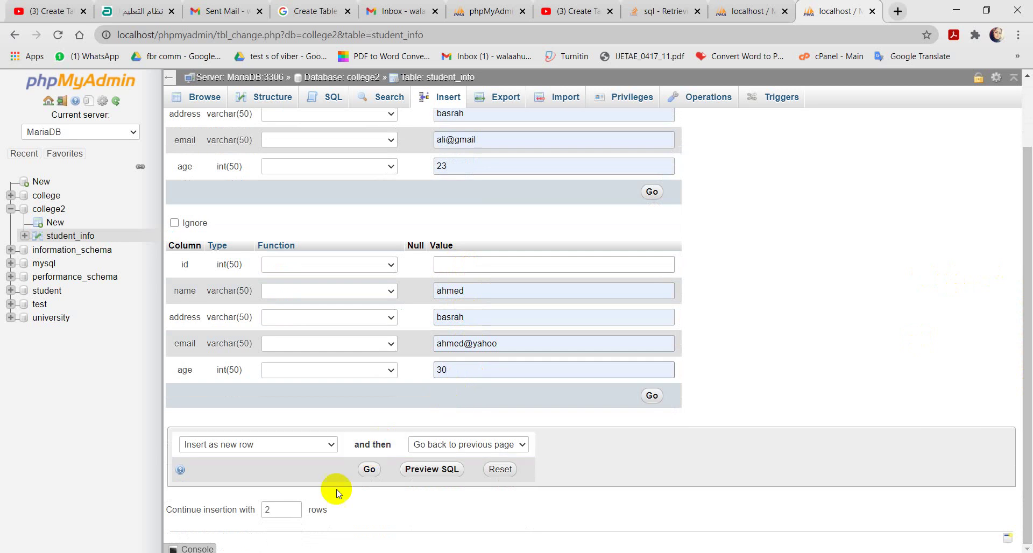
Step: Add a third row, fill it with age 32, and submit all three students
{"action": "left_click", "coordinate": [294, 507]}
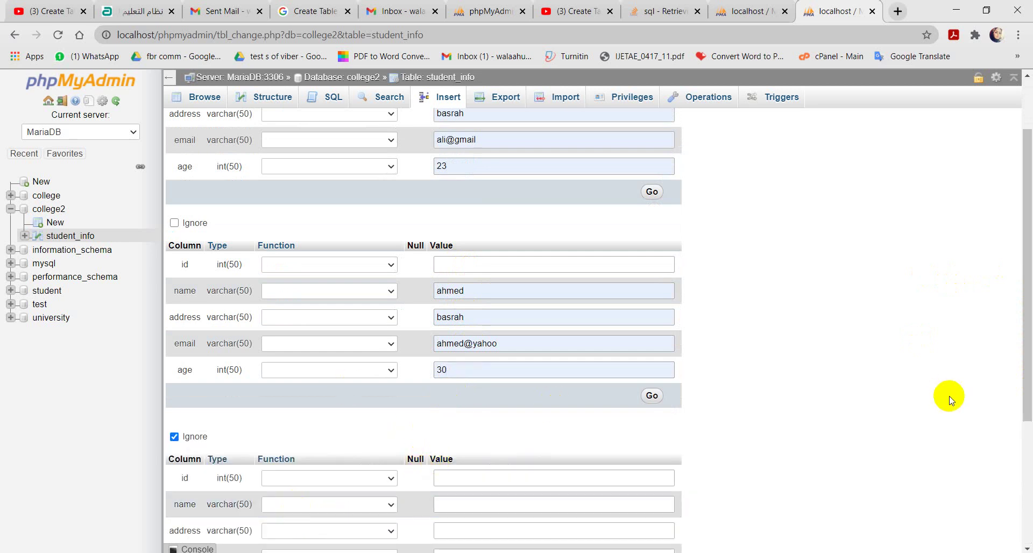
{"action": "left_click_drag", "start_coordinate": [1028, 341], "coordinate": [1030, 442]}
{"action": "left_click", "coordinate": [463, 341]}
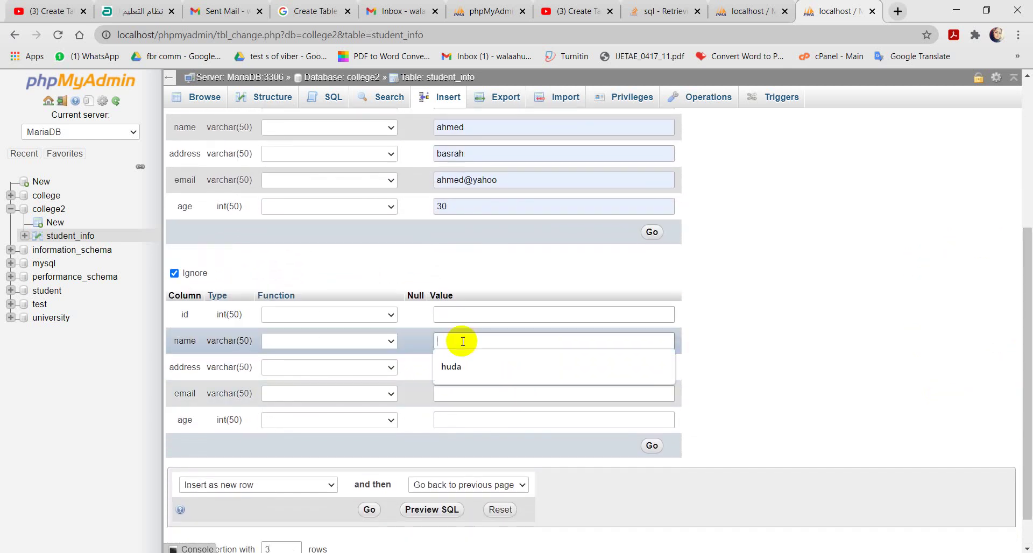
{"action": "left_click", "coordinate": [457, 364]}
{"action": "left_click", "coordinate": [468, 367]}
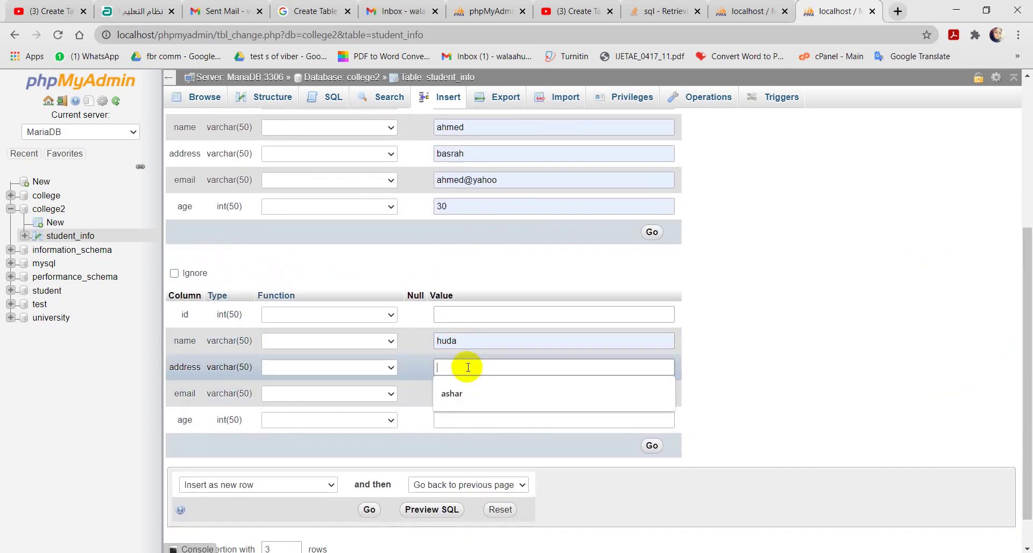
{"action": "left_click", "coordinate": [463, 393]}
{"action": "left_click", "coordinate": [472, 392]}
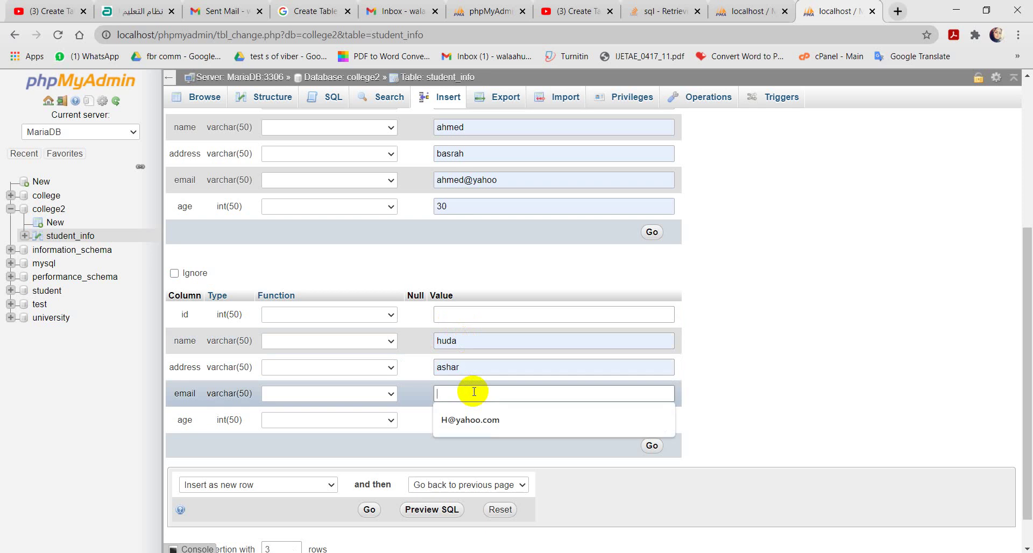
{"action": "left_click", "coordinate": [471, 419]}
{"action": "left_click", "coordinate": [468, 421]}
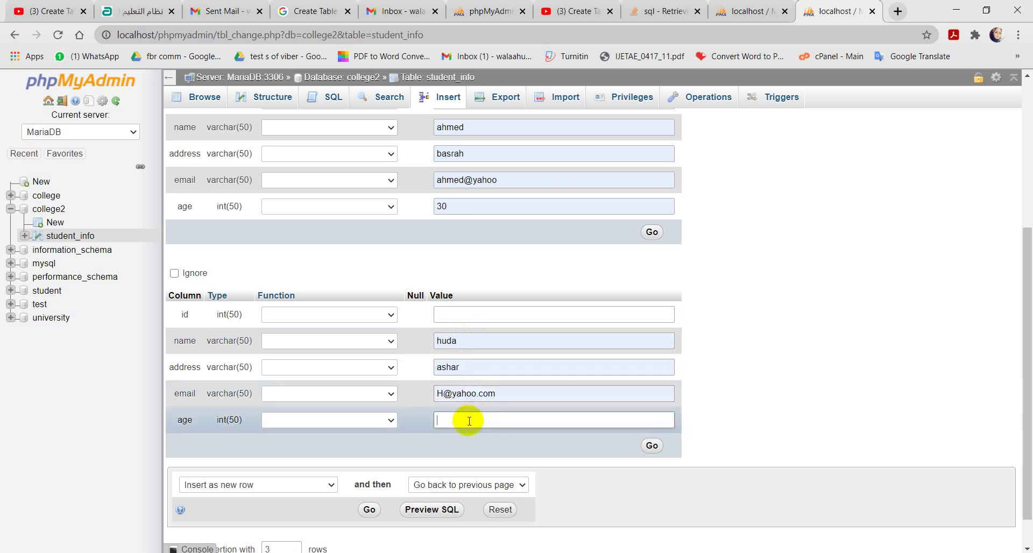
{"action": "type", "text": "32"}
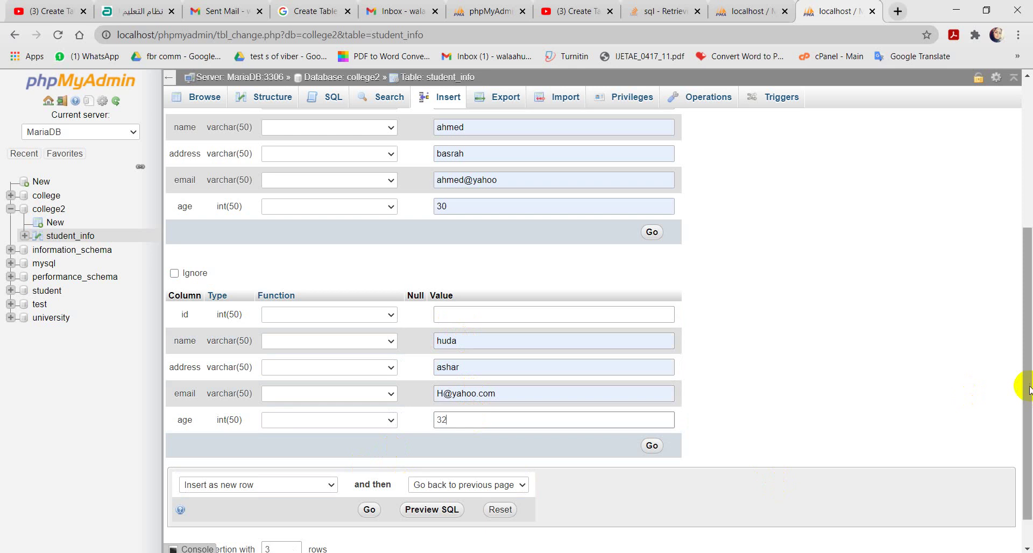
{"action": "left_click_drag", "start_coordinate": [1025, 385], "coordinate": [1026, 424]}
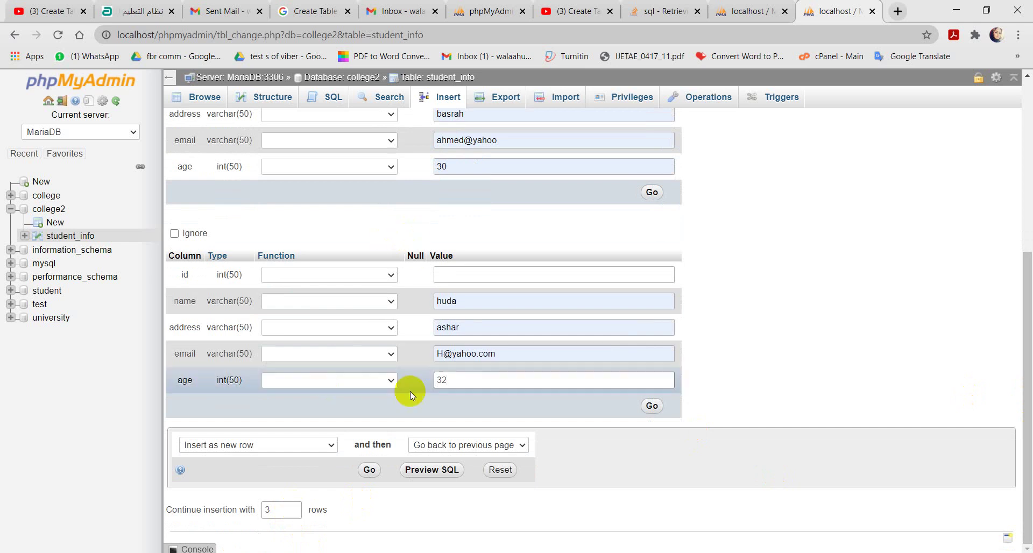
{"action": "left_click", "coordinate": [370, 470]}
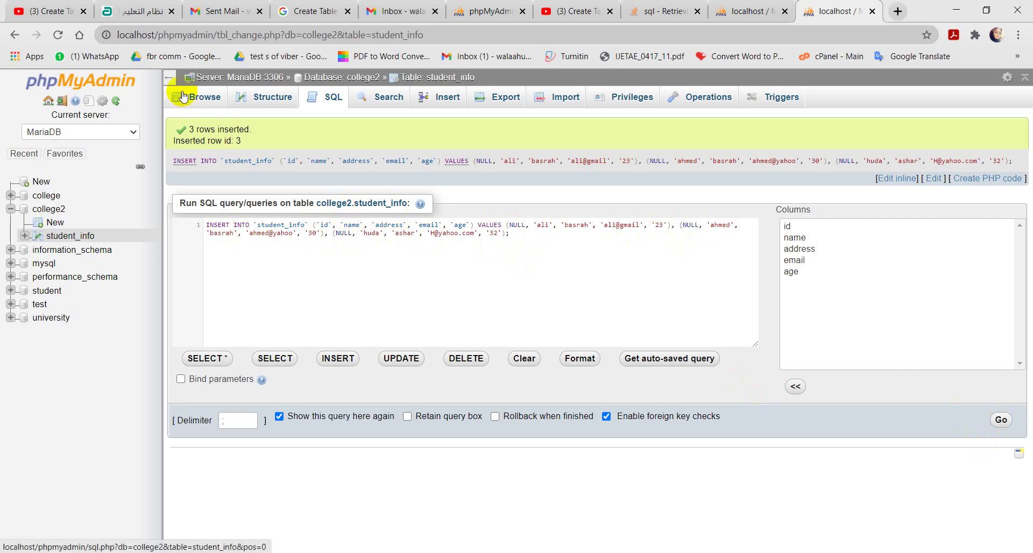
Step: Check student_info's structure, then browse its rows holding ids 1 to 3
{"action": "left_click", "coordinate": [269, 102]}
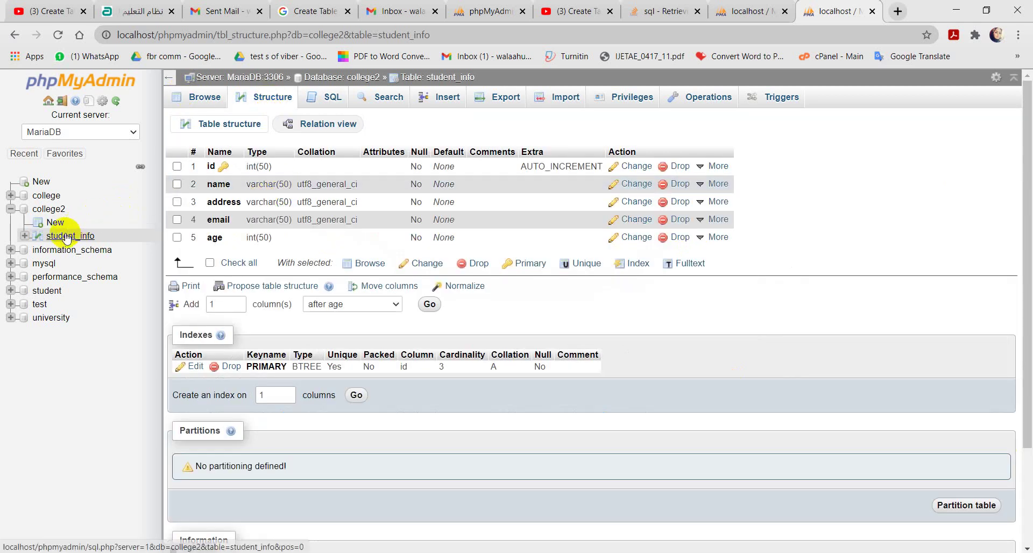
{"action": "left_click", "coordinate": [67, 237]}
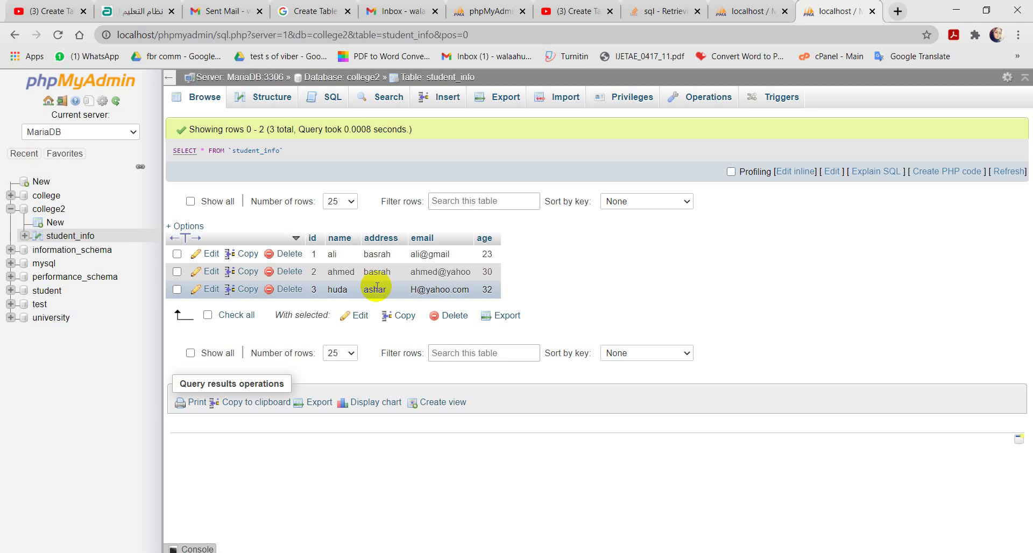
{"action": "left_click", "coordinate": [442, 102]}
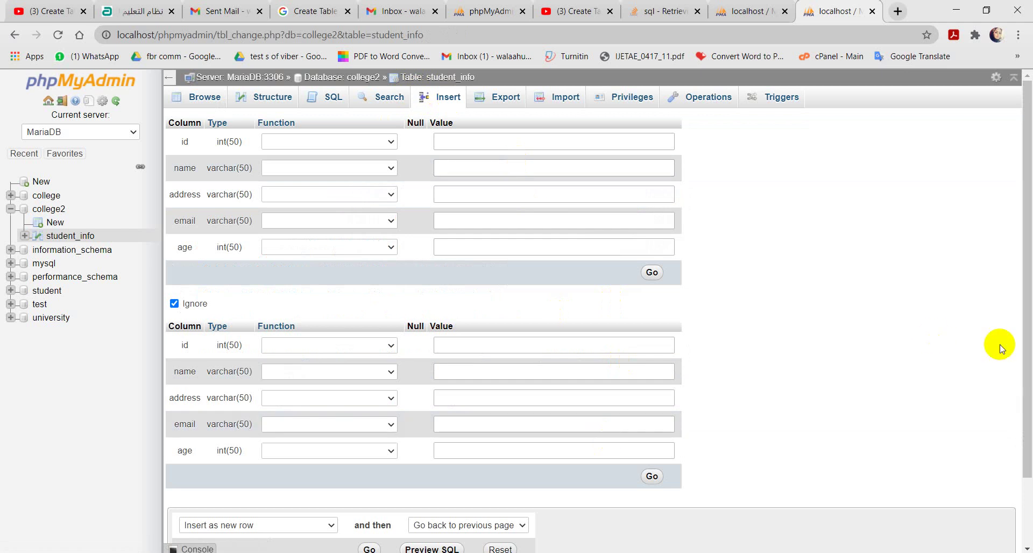
Step: Raise the Continue insertion count from 2 to 4 blank rows
{"action": "left_click_drag", "start_coordinate": [1025, 339], "coordinate": [1020, 404]}
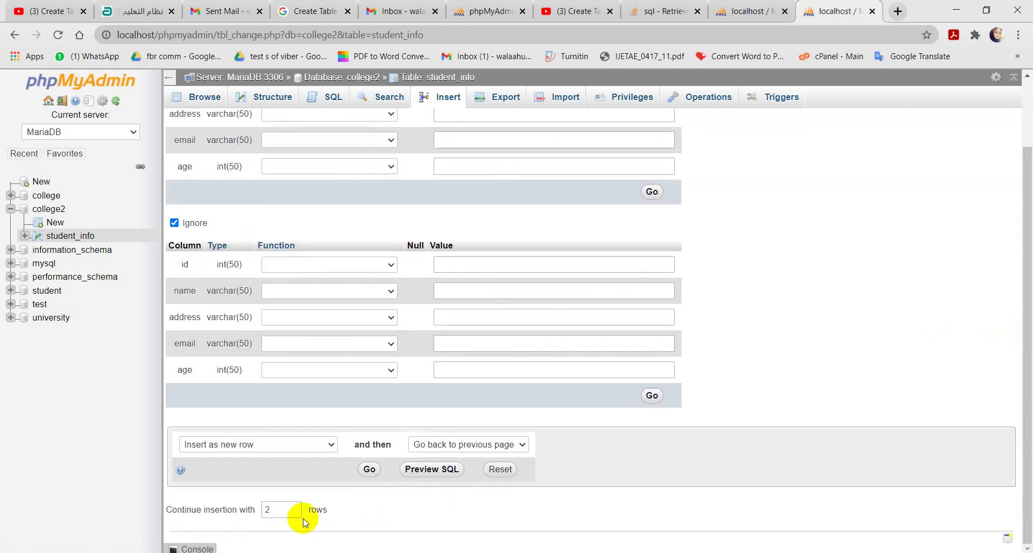
{"action": "left_click", "coordinate": [295, 507]}
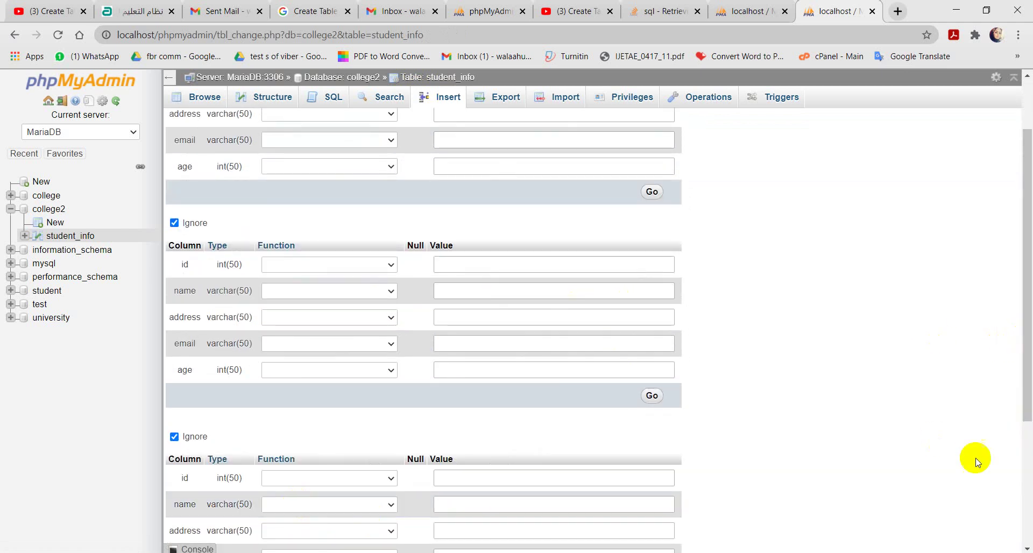
{"action": "left_click_drag", "start_coordinate": [1028, 395], "coordinate": [1026, 522]}
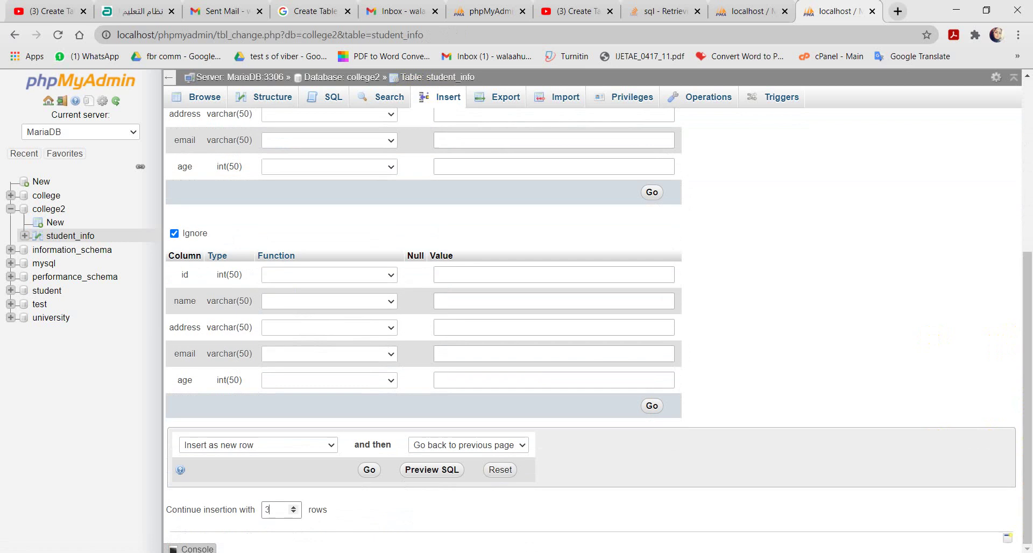
{"action": "left_click", "coordinate": [294, 508]}
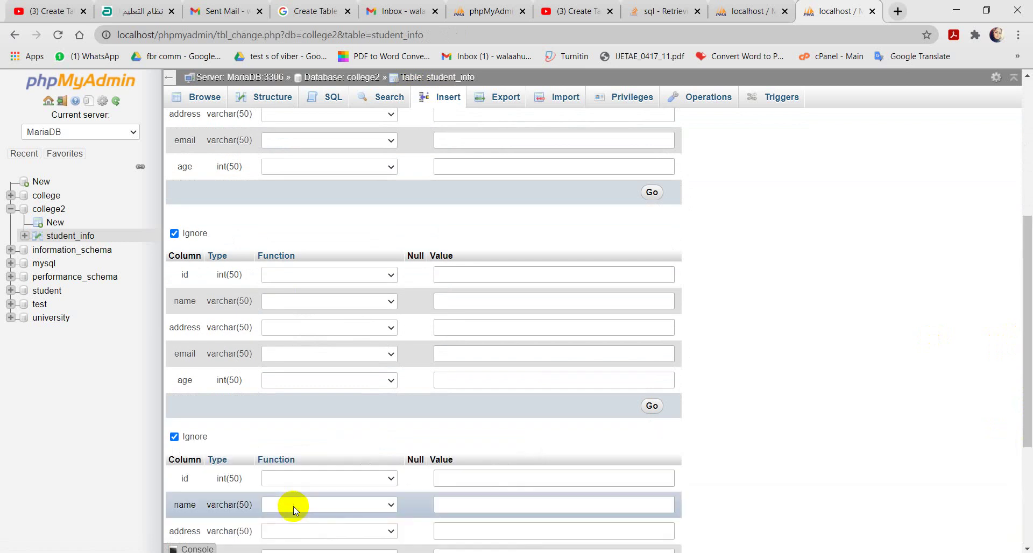
{"action": "left_click_drag", "start_coordinate": [1026, 411], "coordinate": [1026, 508]}
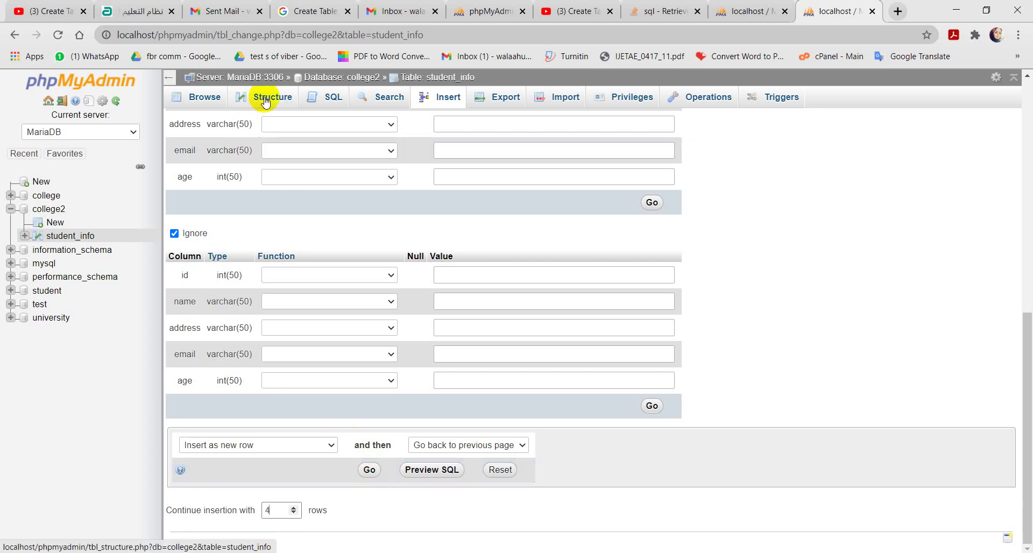
{"action": "left_click", "coordinate": [327, 103]}
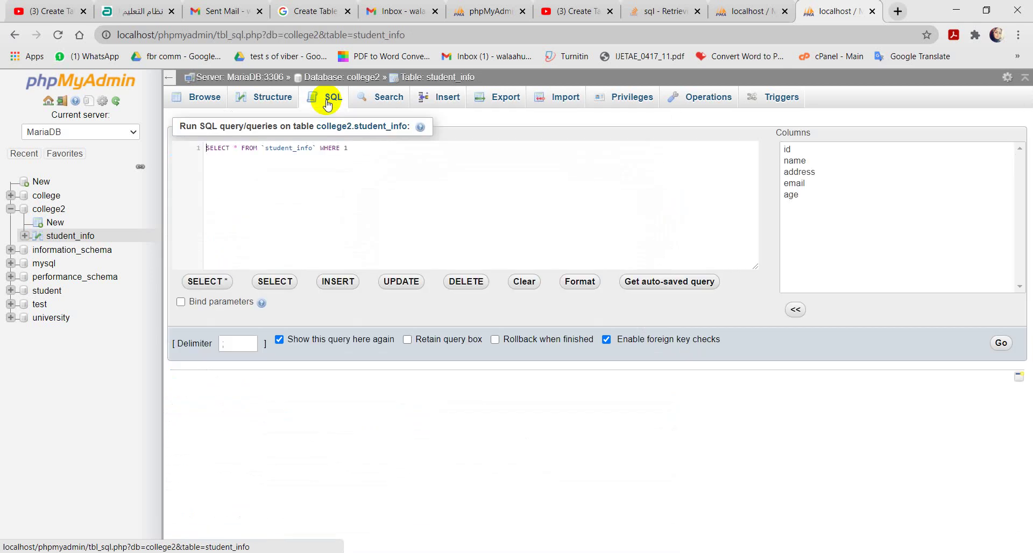
Step: Browse student_info and open the id 1 row in the edit form
{"action": "left_click", "coordinate": [74, 236]}
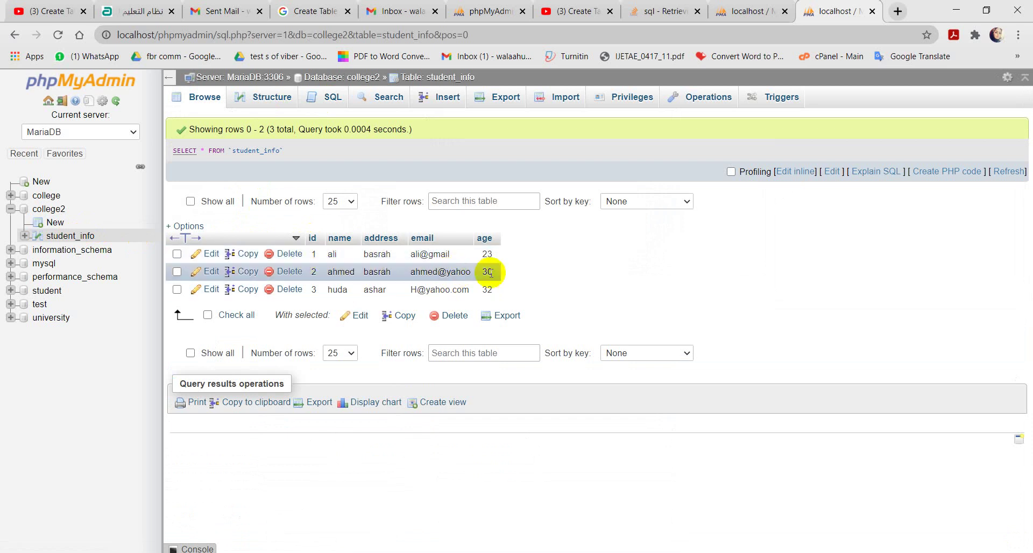
{"action": "left_click", "coordinate": [210, 253]}
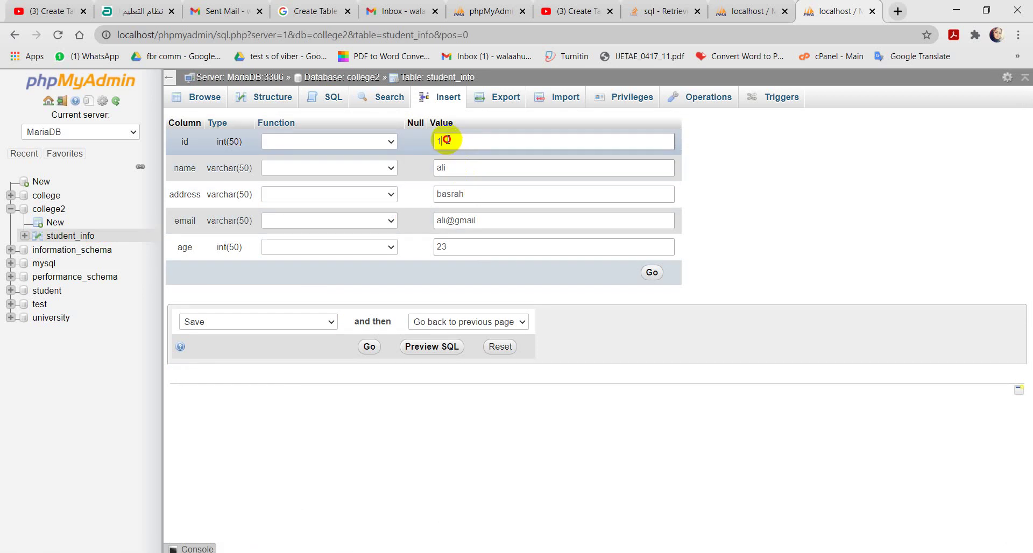
Step: Review the id 1 row's name, address and email values, then save the record
{"action": "left_click", "coordinate": [457, 165]}
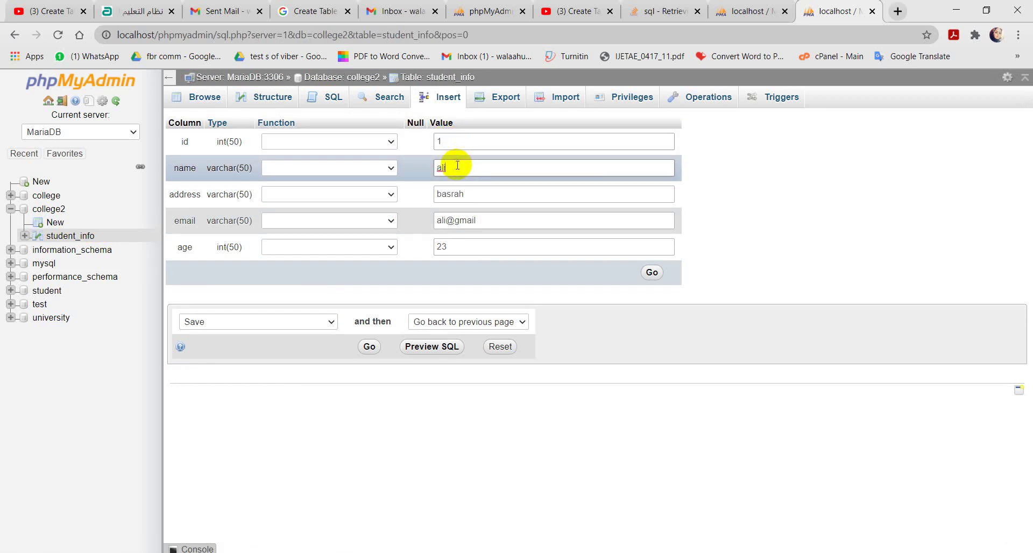
{"action": "left_click", "coordinate": [461, 194]}
{"action": "left_click", "coordinate": [488, 221]}
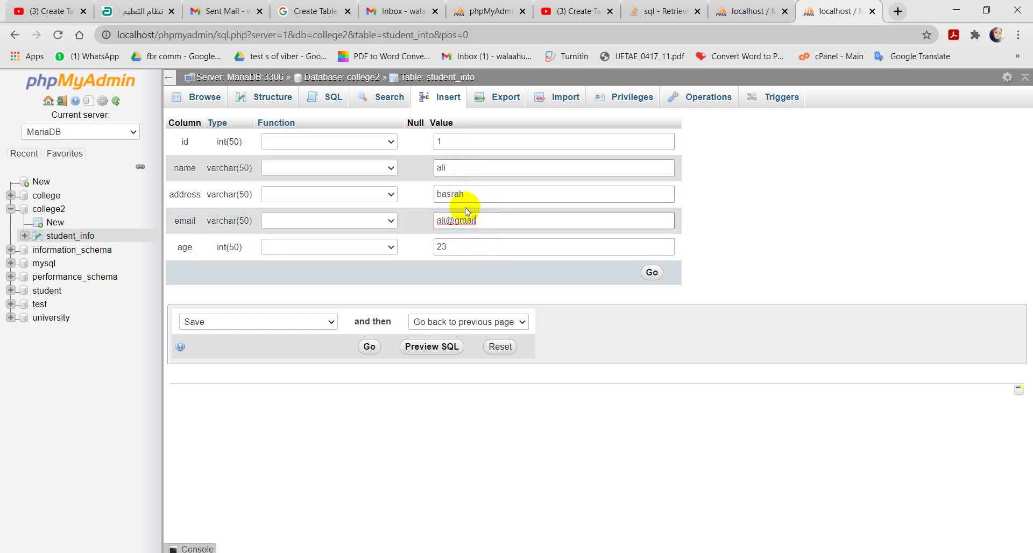
{"action": "left_click", "coordinate": [370, 346]}
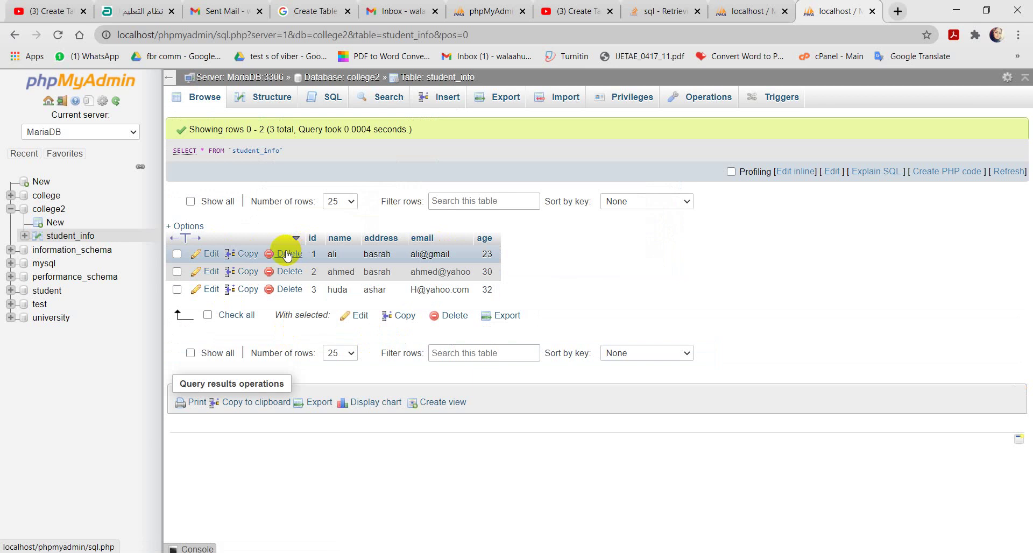
Step: Scroll through student_info's Operations page down to Table maintenance and Delete data or table
{"action": "left_click", "coordinate": [67, 238]}
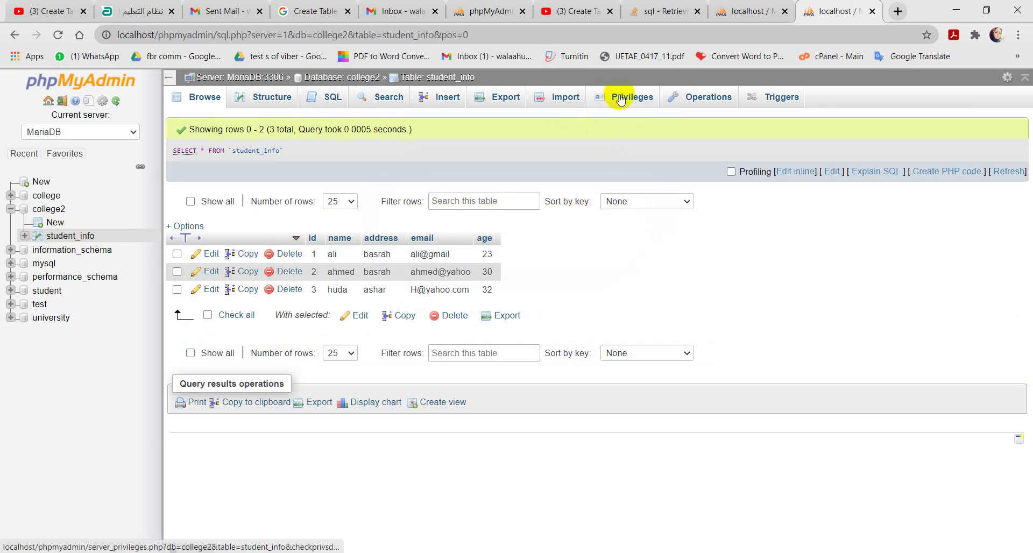
{"action": "left_click", "coordinate": [698, 99]}
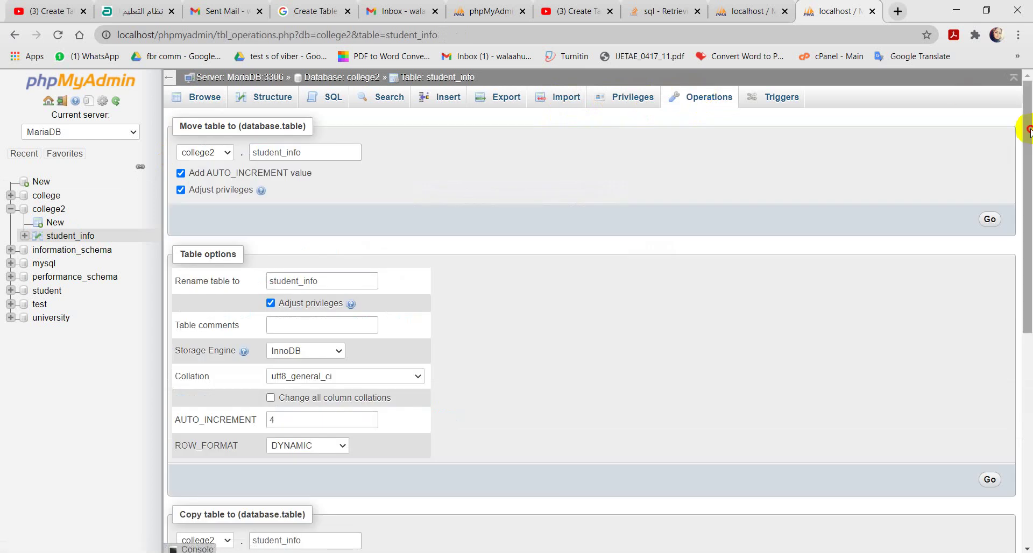
{"action": "left_click_drag", "start_coordinate": [1029, 129], "coordinate": [1022, 371]}
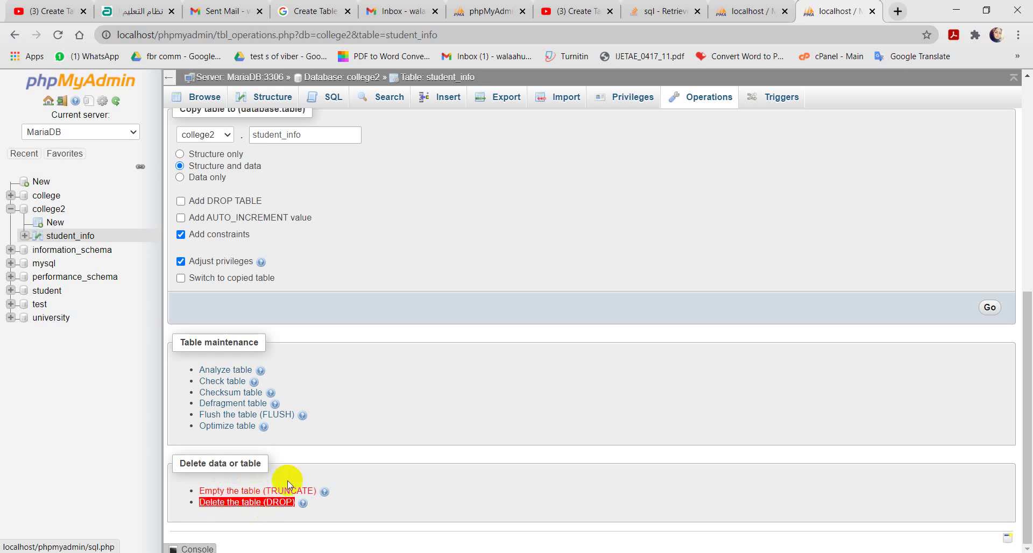
{"action": "left_click_drag", "start_coordinate": [1026, 355], "coordinate": [1025, 142]}
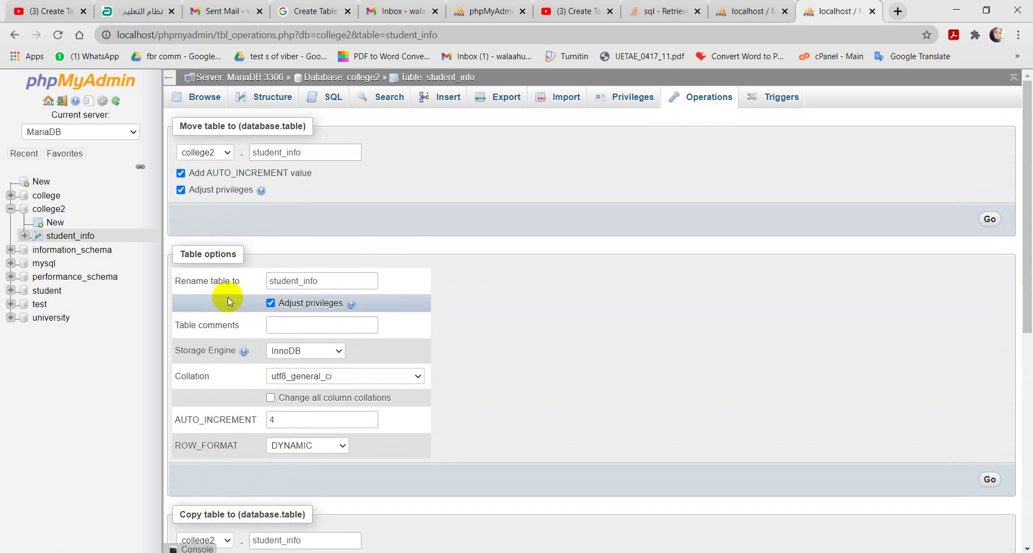
{"action": "left_click", "coordinate": [71, 237]}
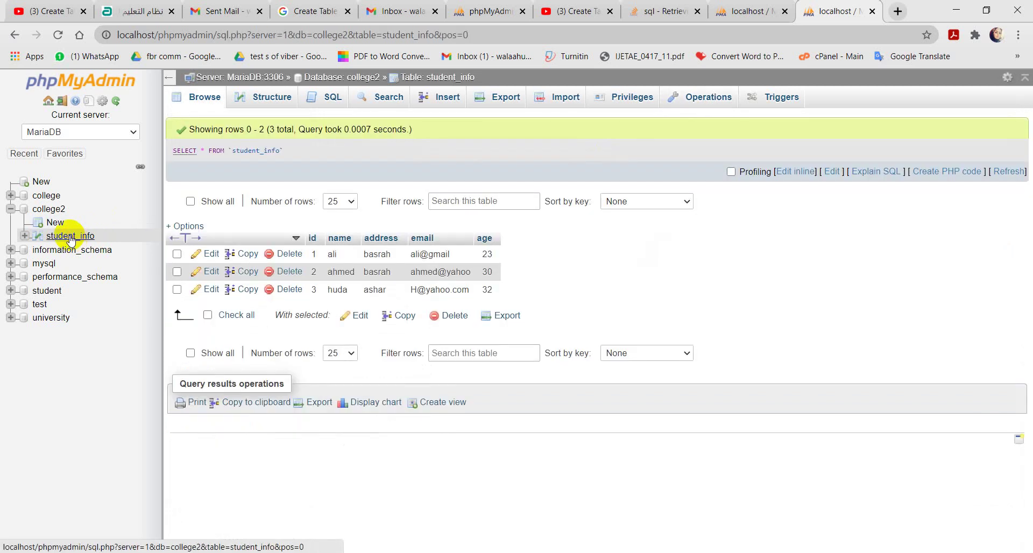
{"action": "left_click", "coordinate": [705, 97]}
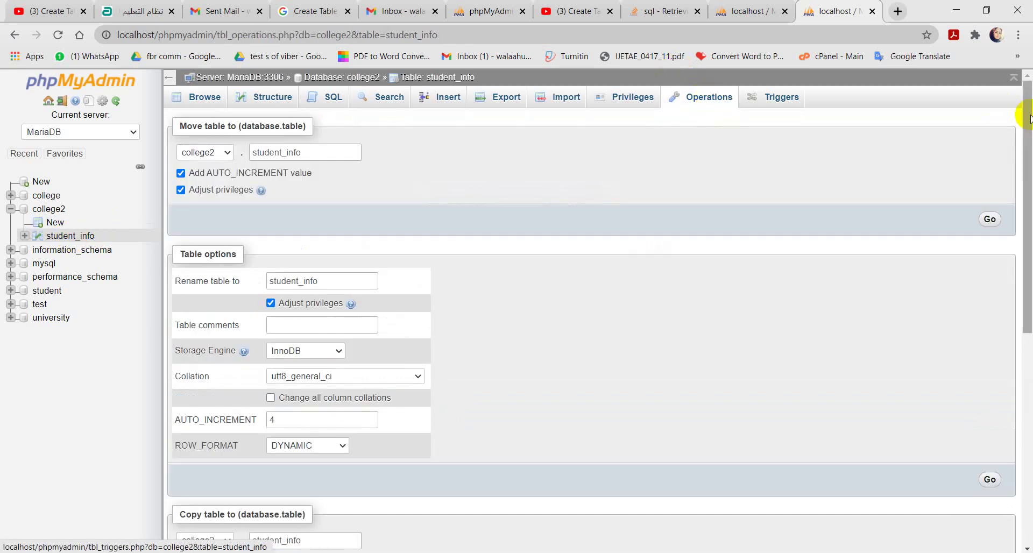
{"action": "left_click_drag", "start_coordinate": [1027, 118], "coordinate": [1029, 388]}
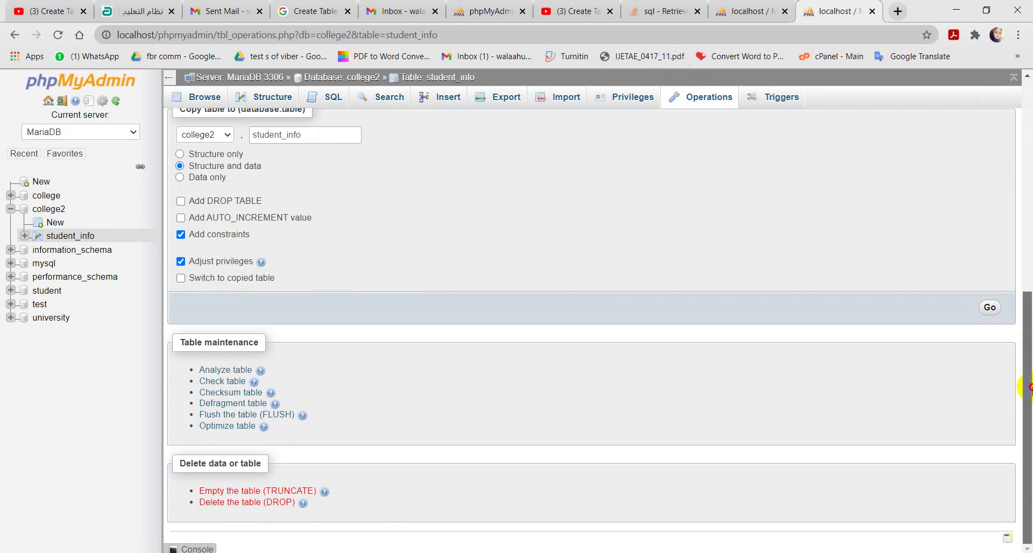
Step: View the college2 database overview and Operations page, then browse student_info's three rows
{"action": "left_click", "coordinate": [47, 210]}
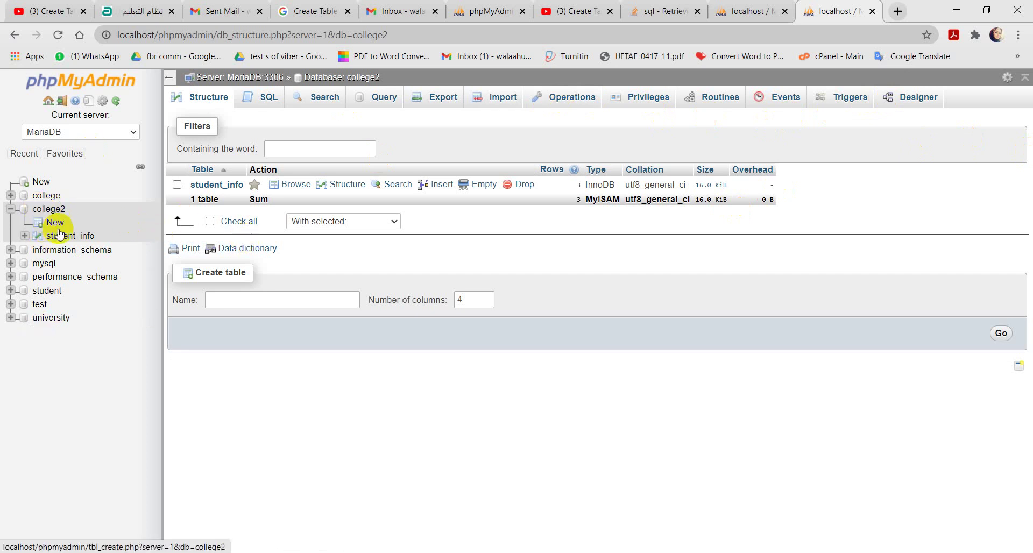
{"action": "left_click", "coordinate": [44, 208]}
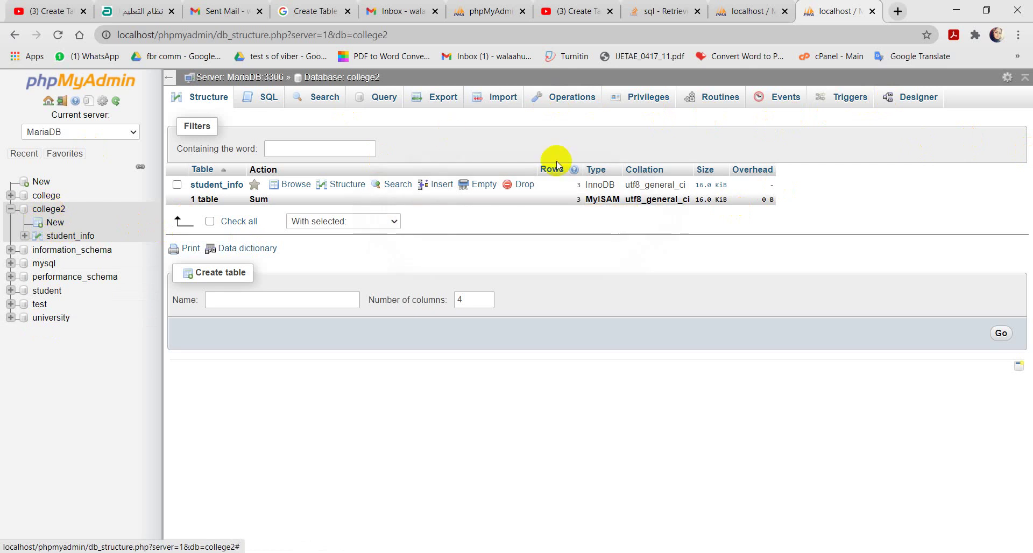
{"action": "left_click", "coordinate": [570, 97]}
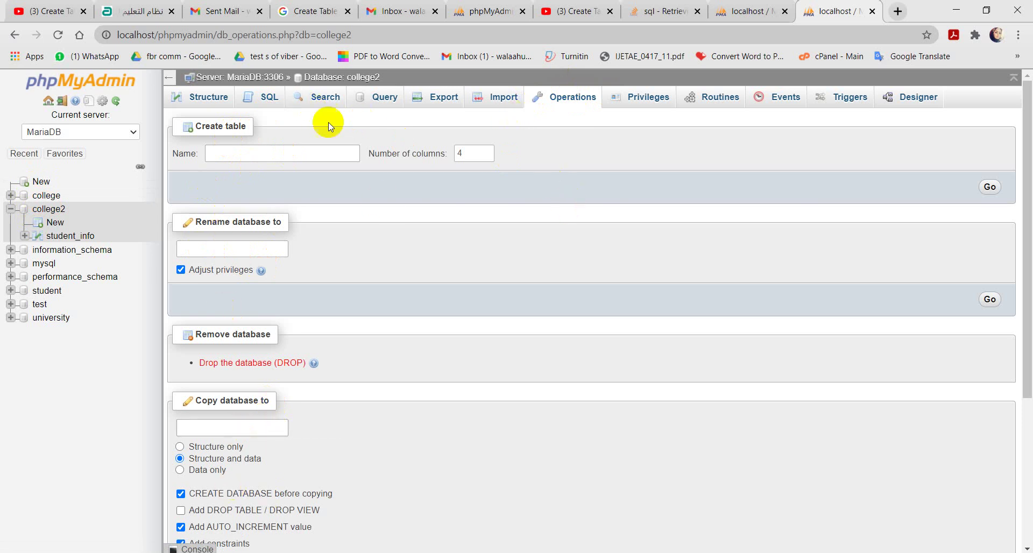
{"action": "left_click", "coordinate": [70, 237]}
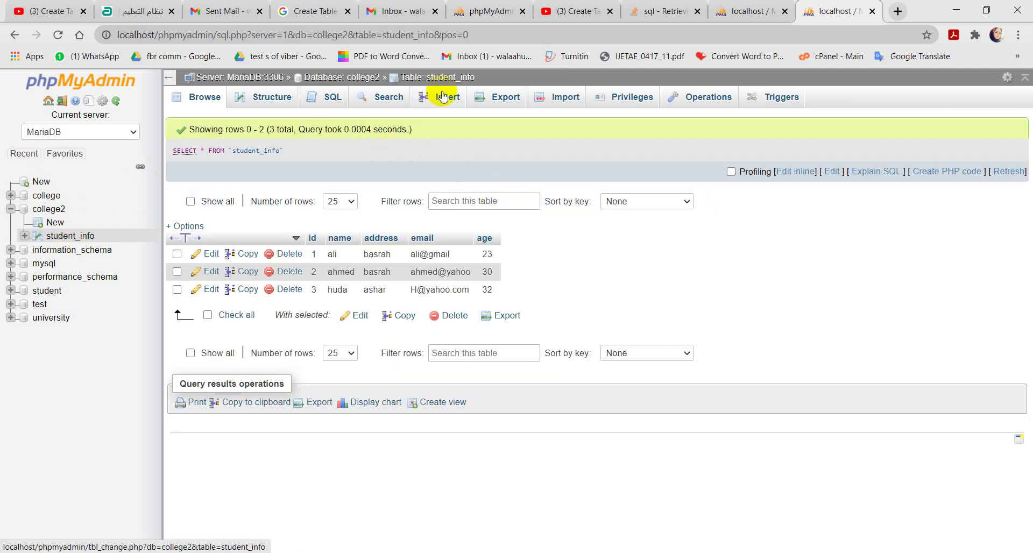
Step: Load the INSERT INTO template for student_info in the SQL editor
{"action": "left_click", "coordinate": [323, 97]}
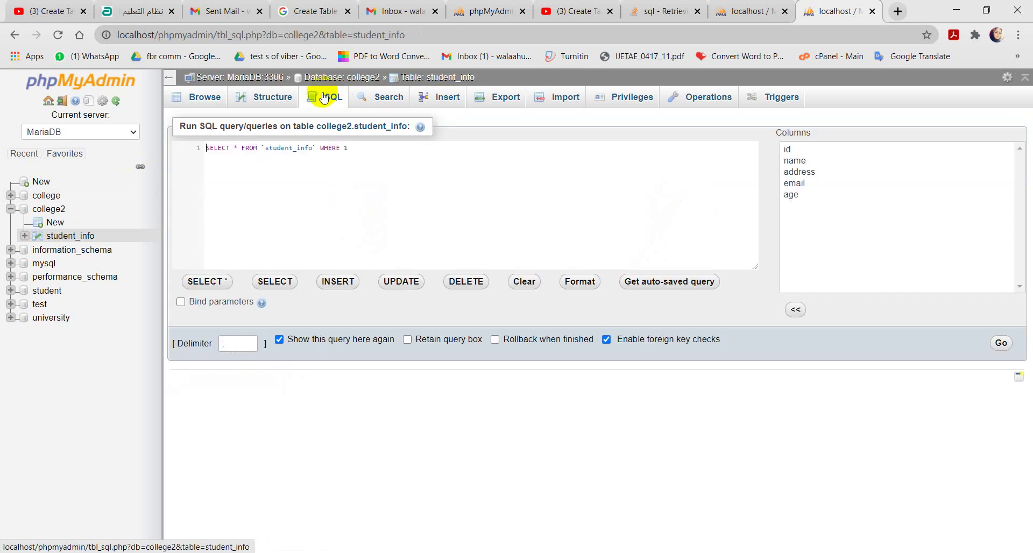
{"action": "left_click", "coordinate": [337, 283]}
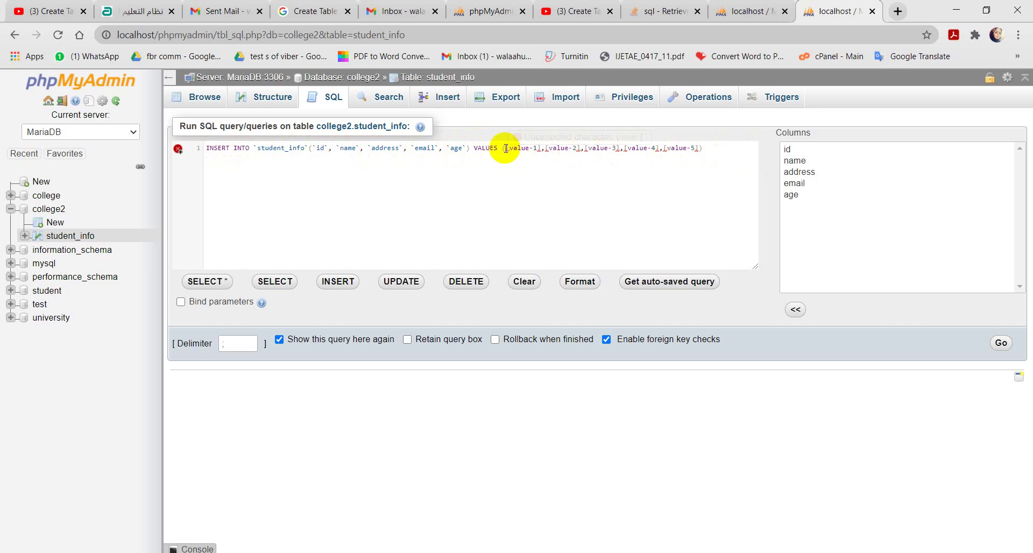
Step: Replace the placeholders with null id, the student's name, address babel and email
{"action": "left_click_drag", "start_coordinate": [505, 149], "coordinate": [698, 148]}
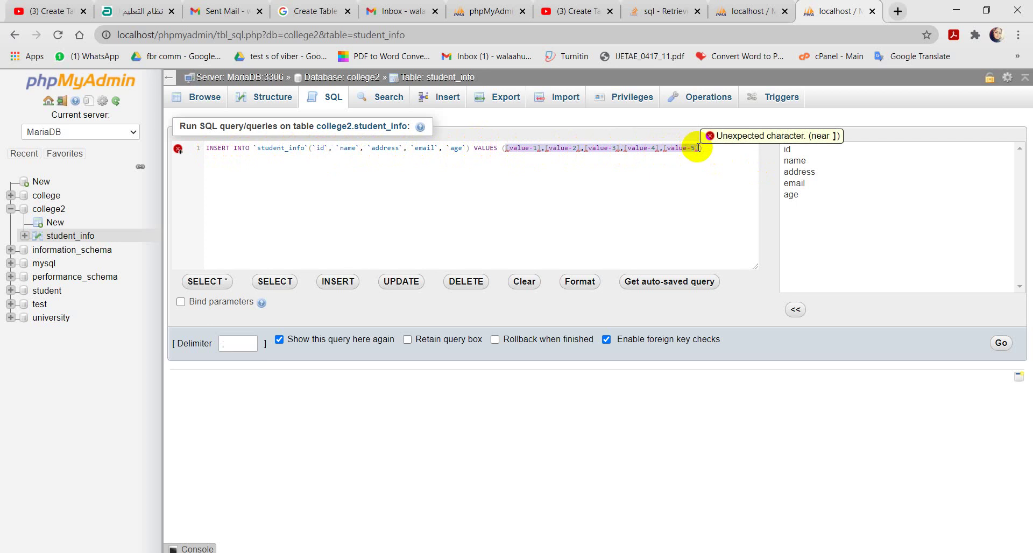
{"action": "key", "text": "BackSpace"}
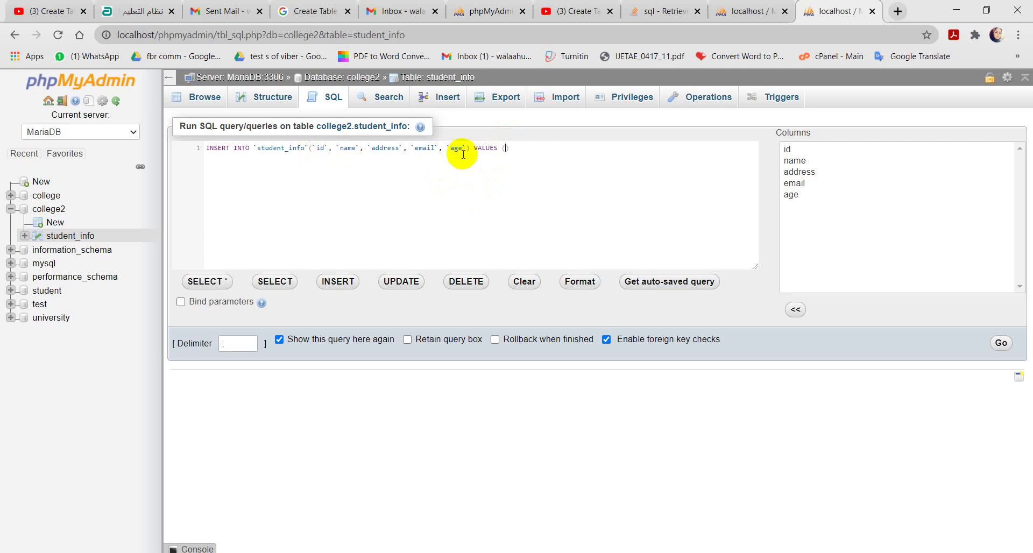
{"action": "type", "text": "null,"}
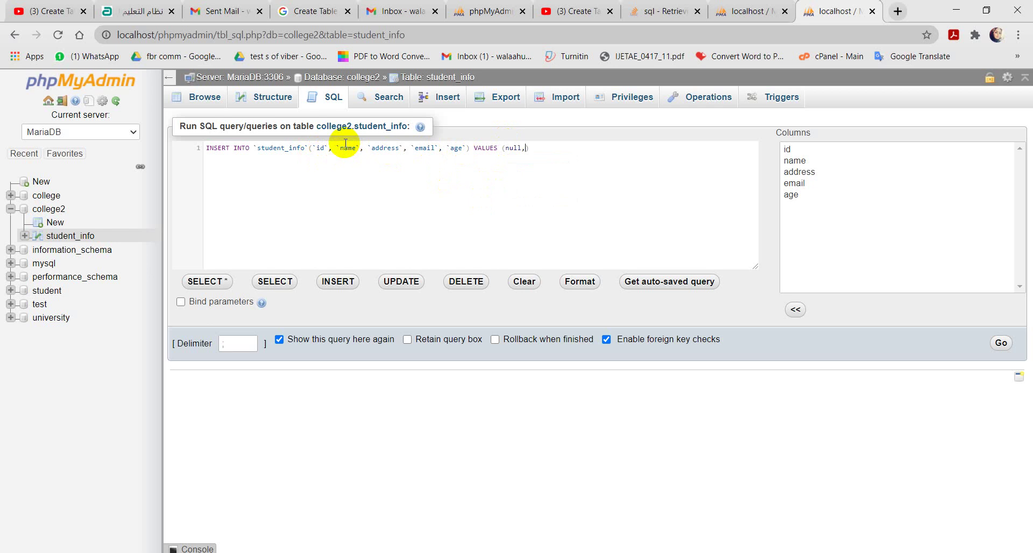
{"action": "type", "text": "'"}
{"action": "type", "text": "waa"}
{"action": "type", "text": "d"}
{"action": "type", "text": "'"}
{"action": "type", "text": ","}
{"action": "type", "text": "'"}
{"action": "type", "text": "ba"}
{"action": "type", "text": "bel"}
{"action": "type", "text": "',"}
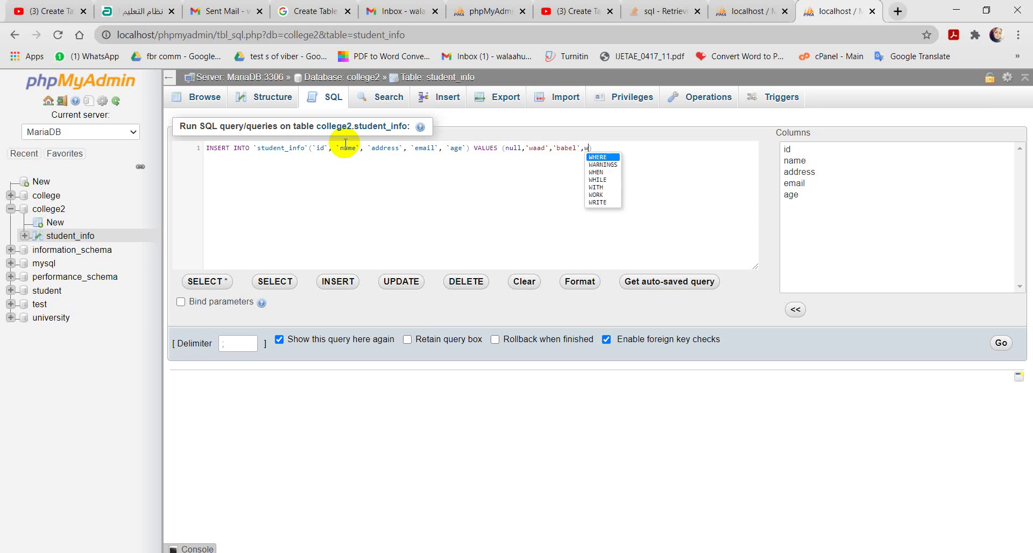
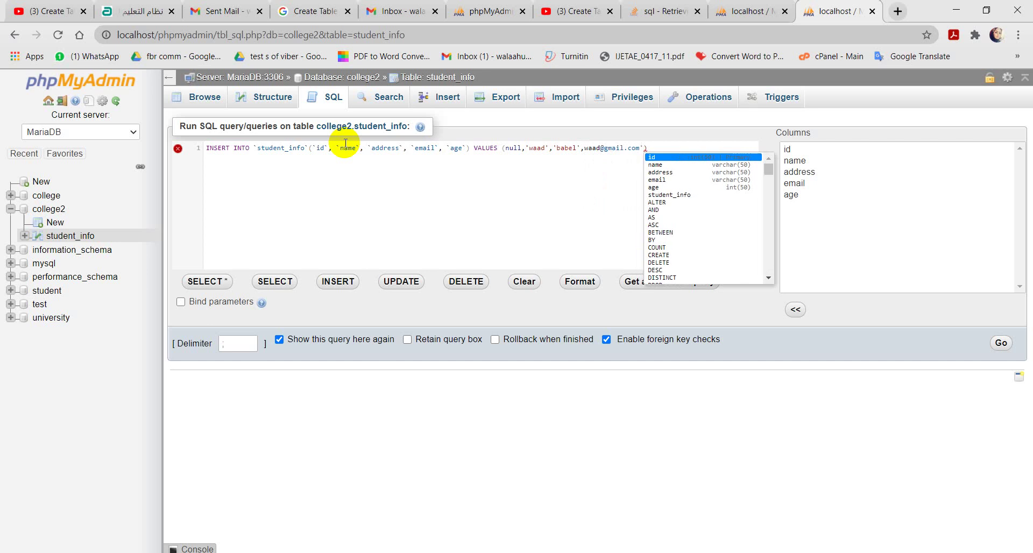
Step: Add the missing quote before the email and the closing parenthesis, then run the INSERT
{"action": "left_click", "coordinate": [583, 150]}
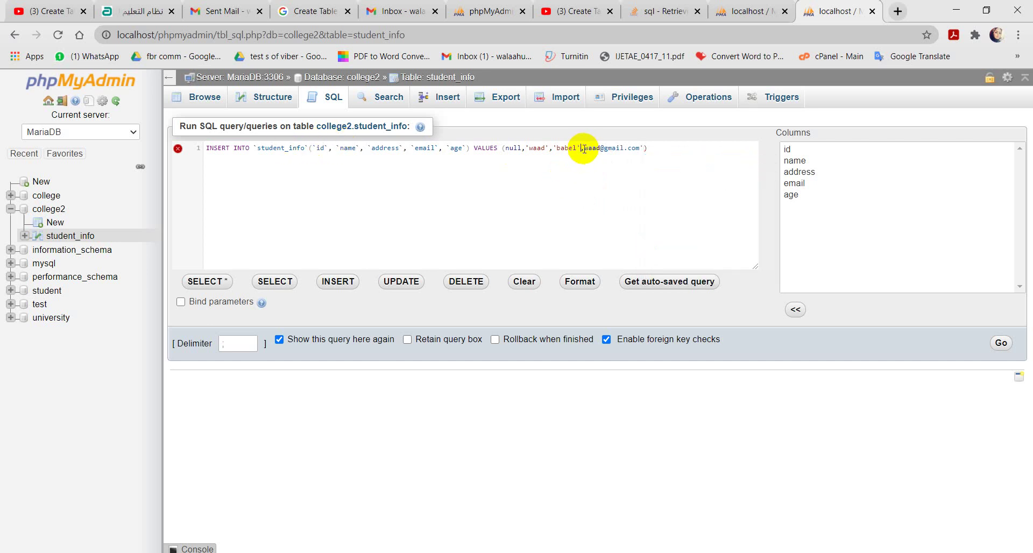
{"action": "type", "text": "'"}
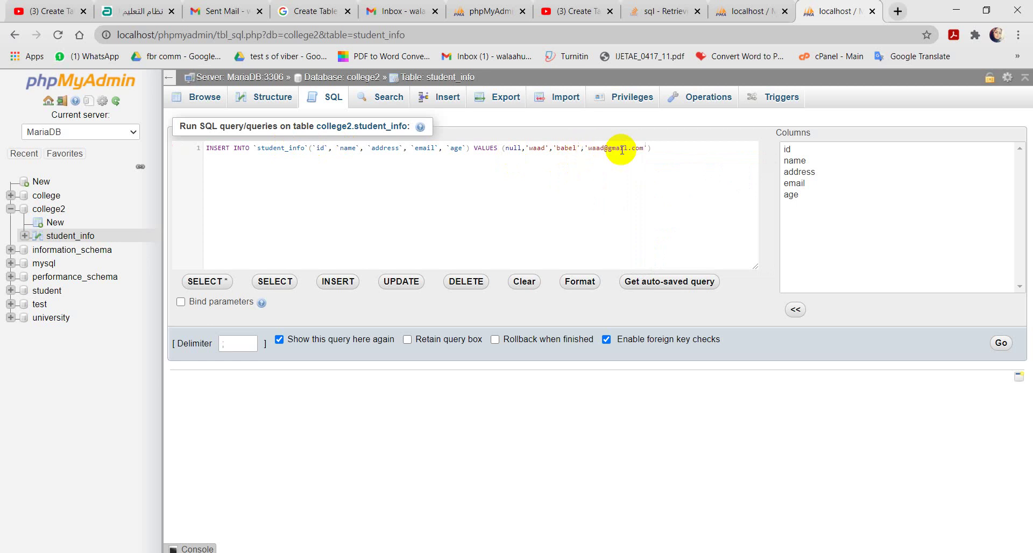
{"action": "left_click", "coordinate": [648, 149]}
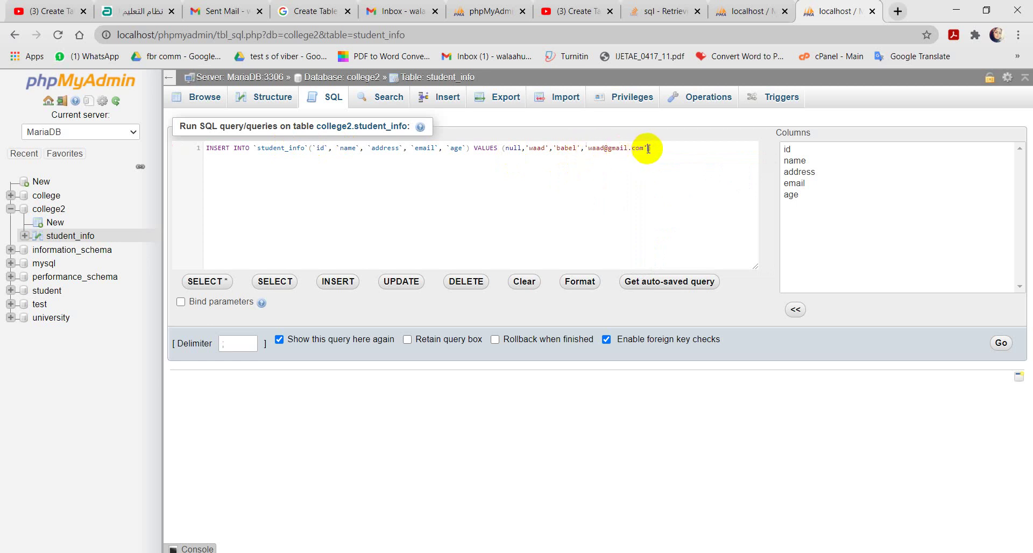
{"action": "type", "text": ")"}
{"action": "type", "text": ",36"}
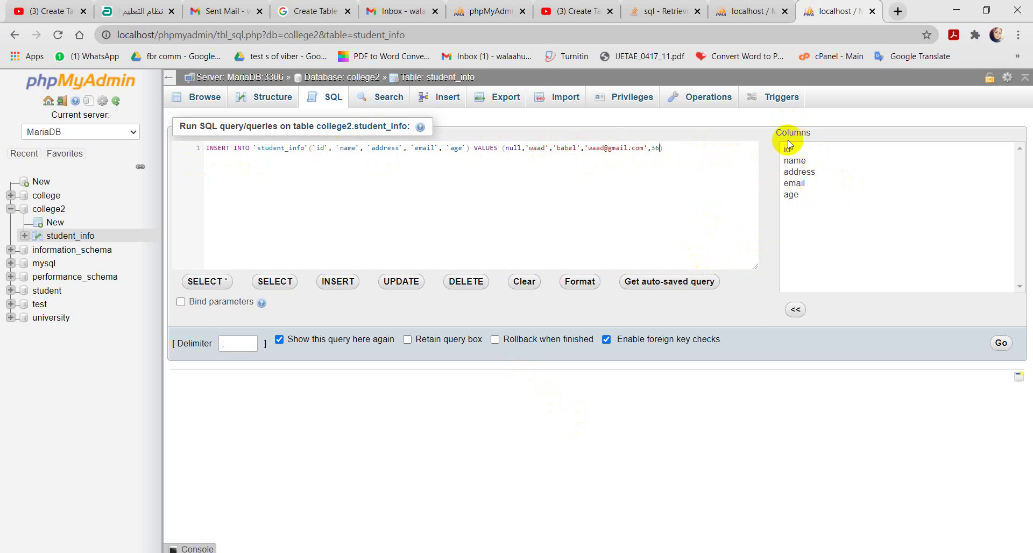
{"action": "left_click", "coordinate": [1001, 344]}
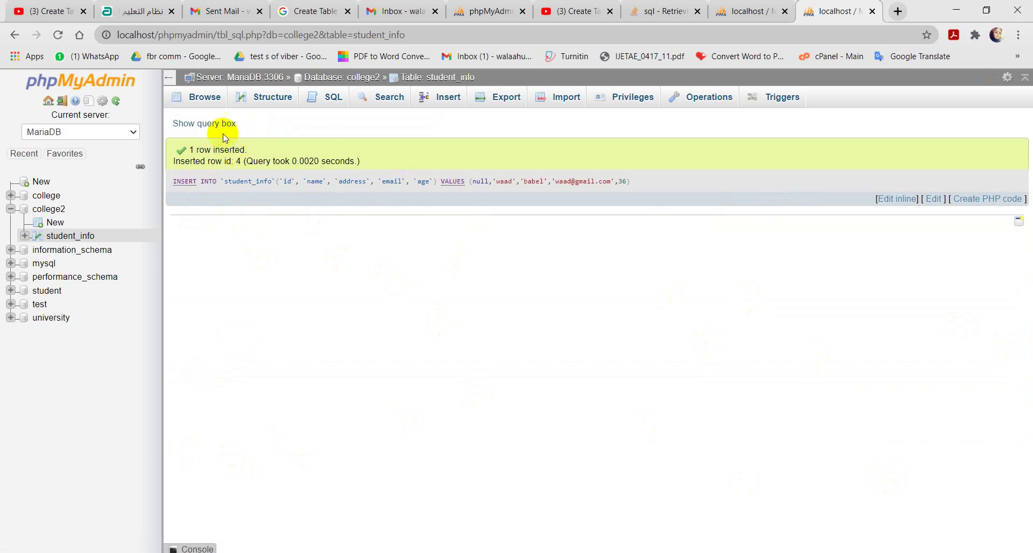
Step: Add a closing parenthesis after 36 in the query and rerun it
{"action": "left_click", "coordinate": [199, 125]}
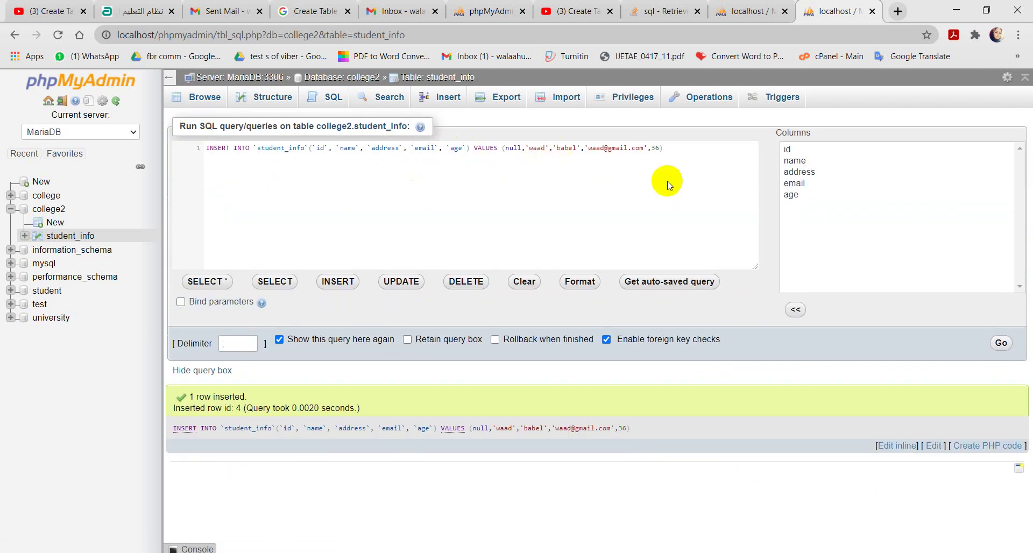
{"action": "left_click", "coordinate": [659, 149]}
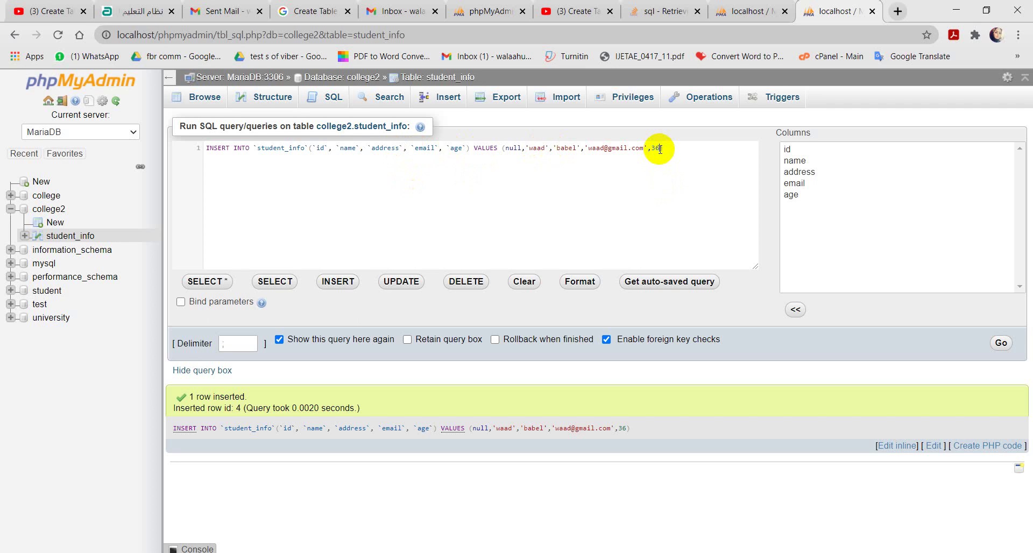
{"action": "type", "text": ")"}
{"action": "type", "text": ","}
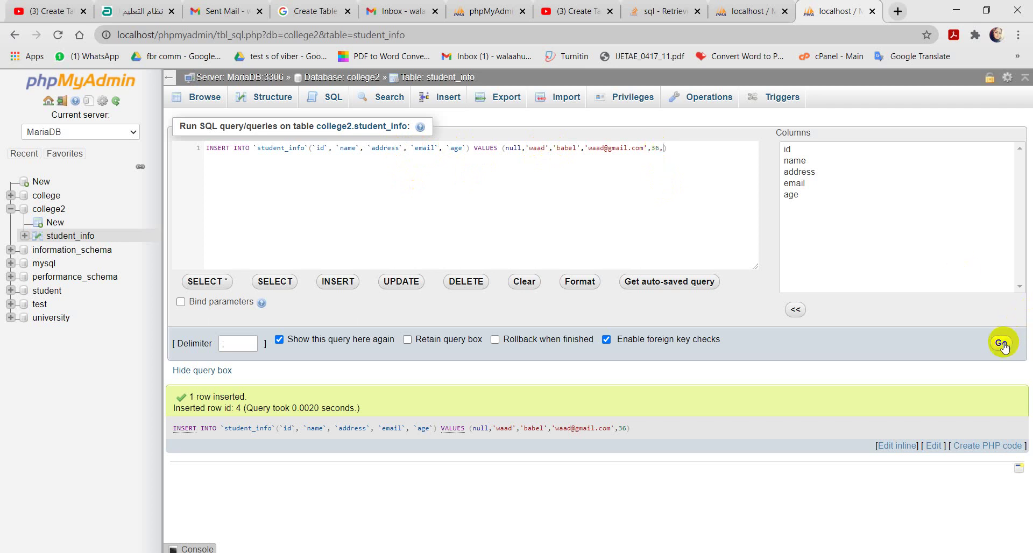
{"action": "left_click", "coordinate": [1000, 343]}
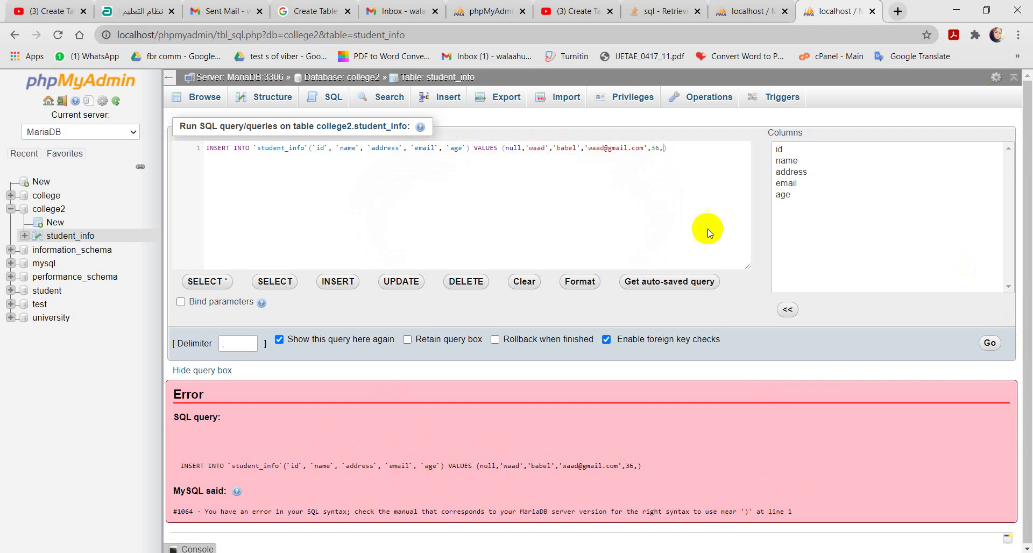
Step: Remove the stray comma after 36, then discard the query to browse student_info's four rows
{"action": "left_click", "coordinate": [668, 151]}
{"action": "key", "text": "BackSpace"}
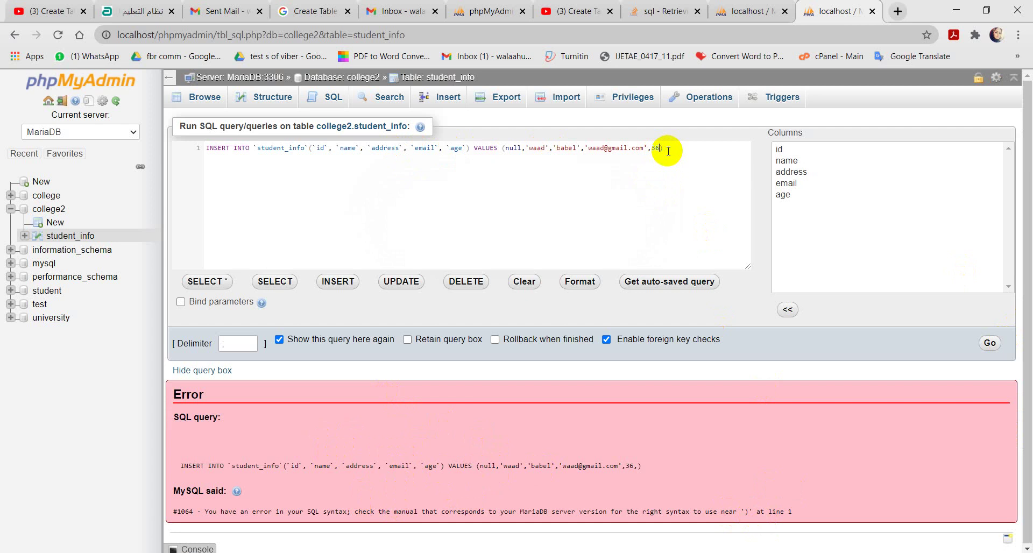
{"action": "left_click", "coordinate": [66, 237]}
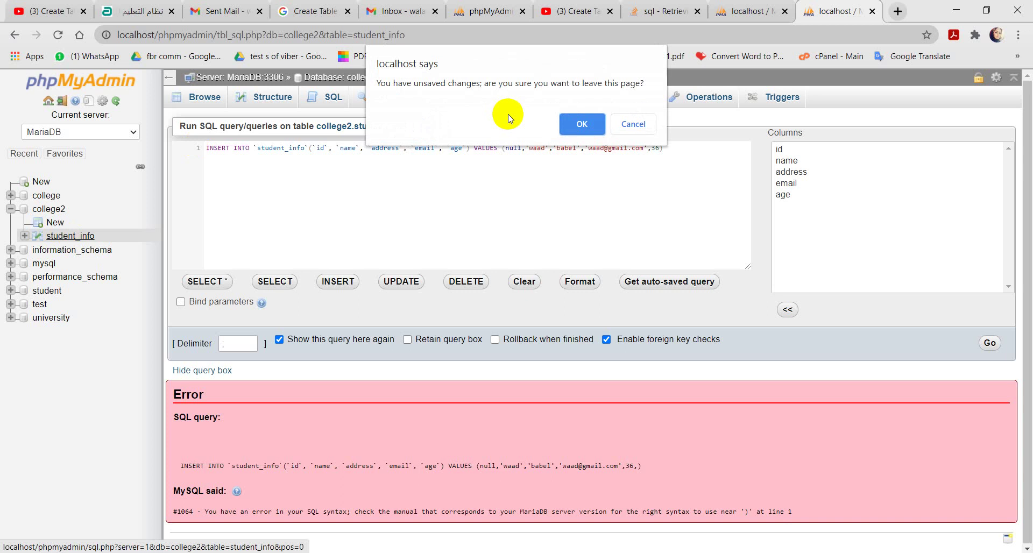
{"action": "left_click", "coordinate": [581, 125]}
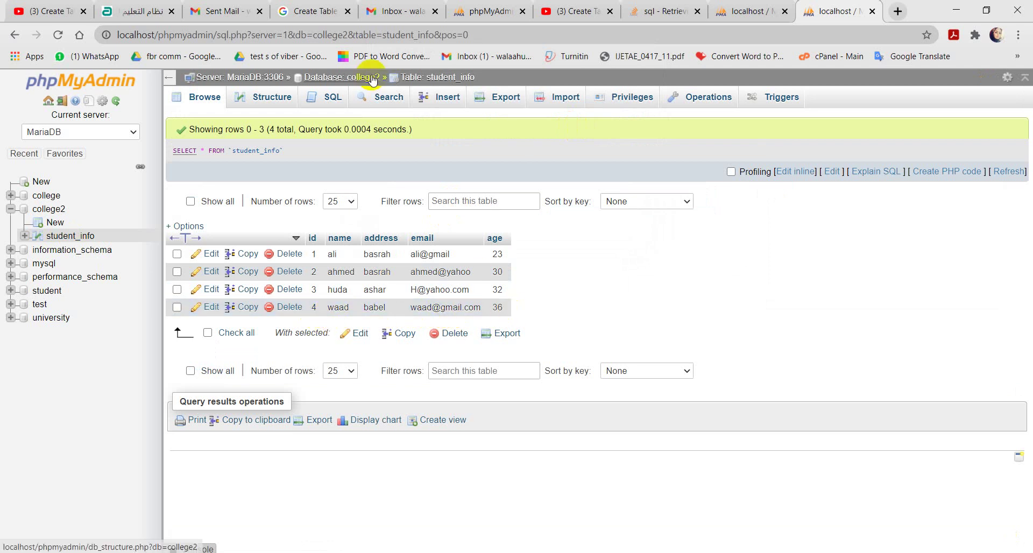
Step: Run SELECT * FROM `student_info` WHERE 1 to list all four students, ids 1–4
{"action": "left_click", "coordinate": [328, 97]}
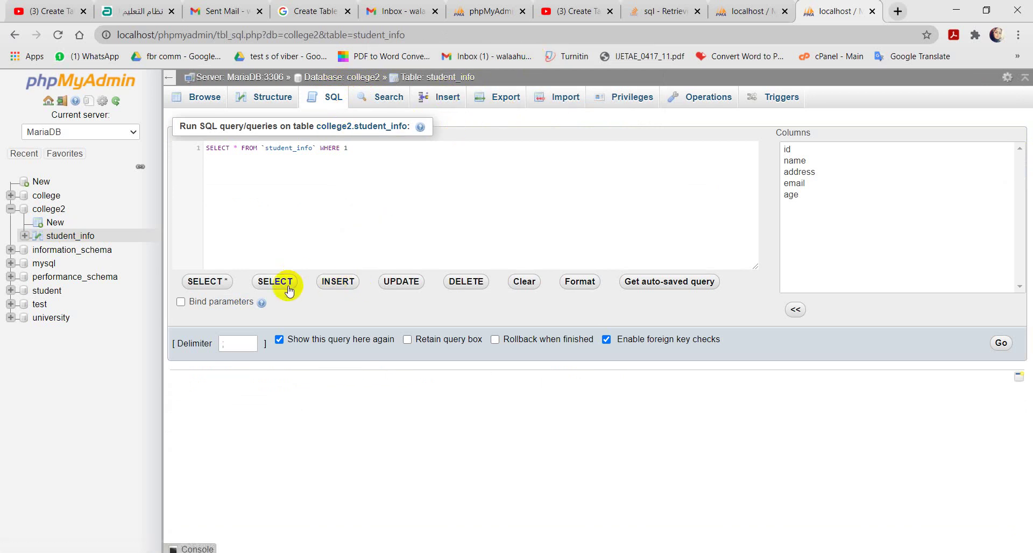
{"action": "left_click", "coordinate": [205, 282]}
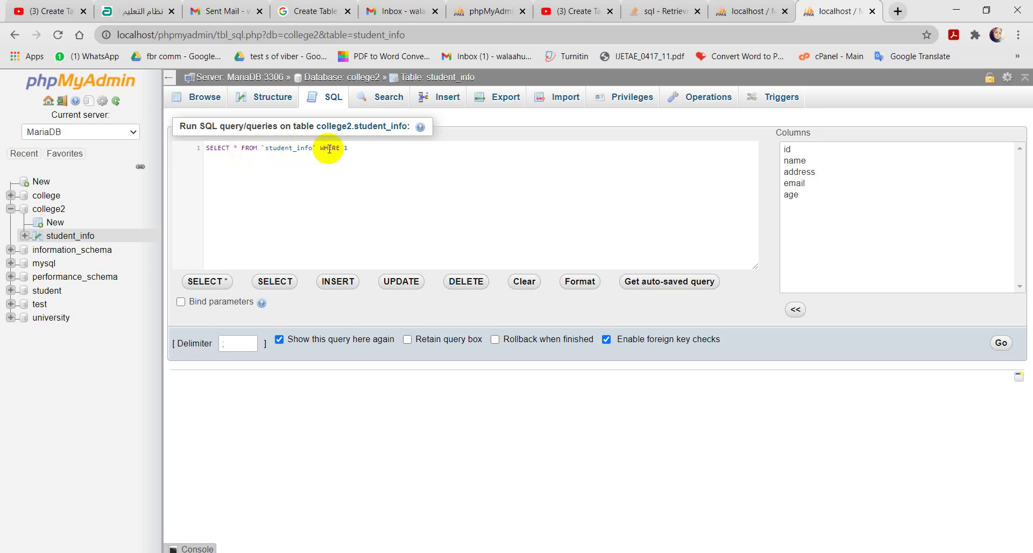
{"action": "left_click", "coordinate": [349, 148]}
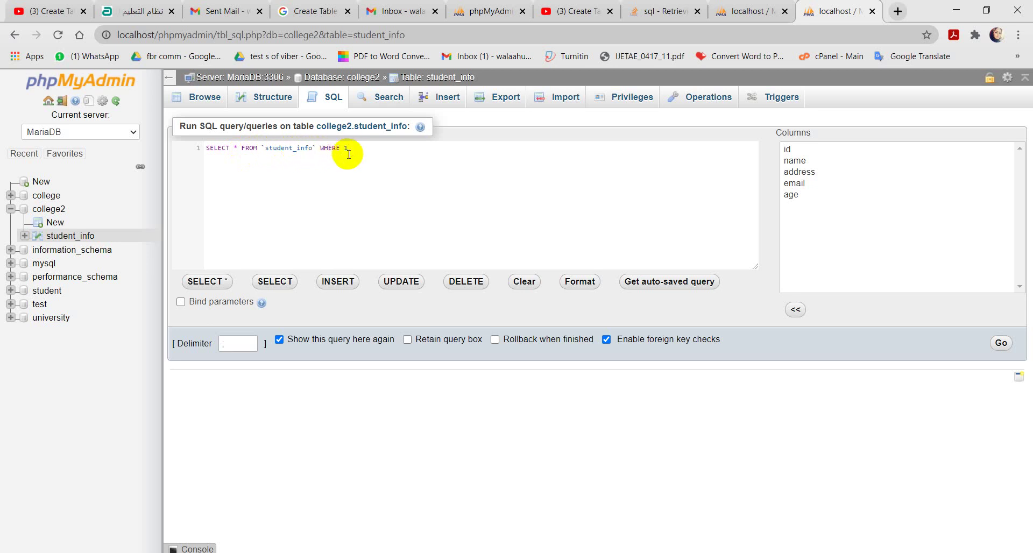
{"action": "left_click", "coordinate": [1002, 345]}
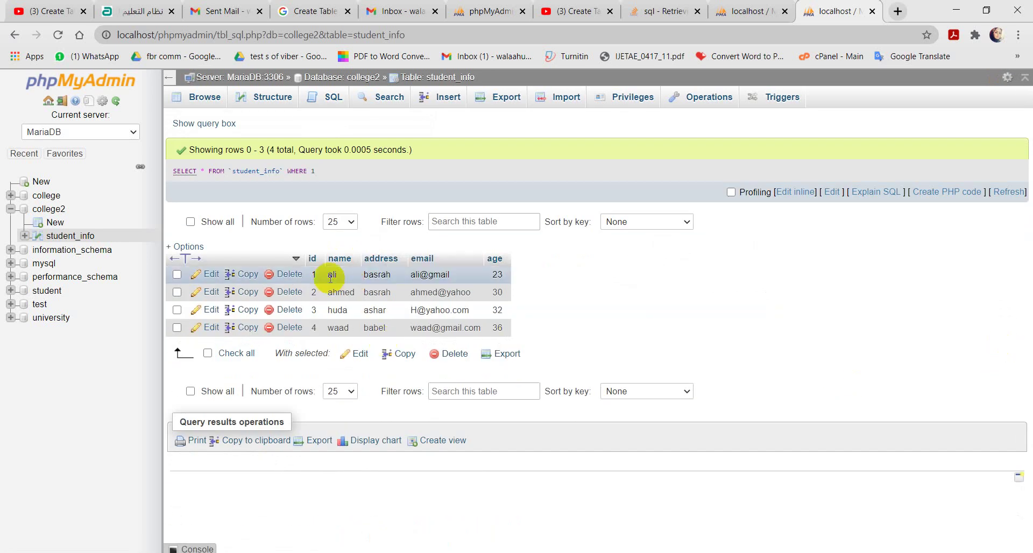
{"action": "left_click", "coordinate": [217, 123]}
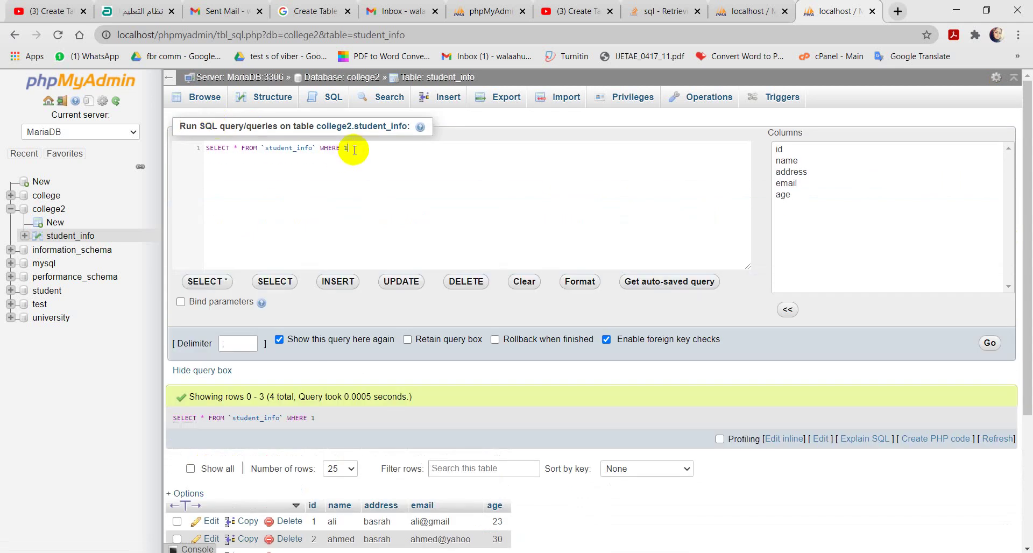
Step: Replace the WHERE 1 condition with id=3 and run the query
{"action": "key", "text": "BackSpace"}
{"action": "type", "text": "i"}
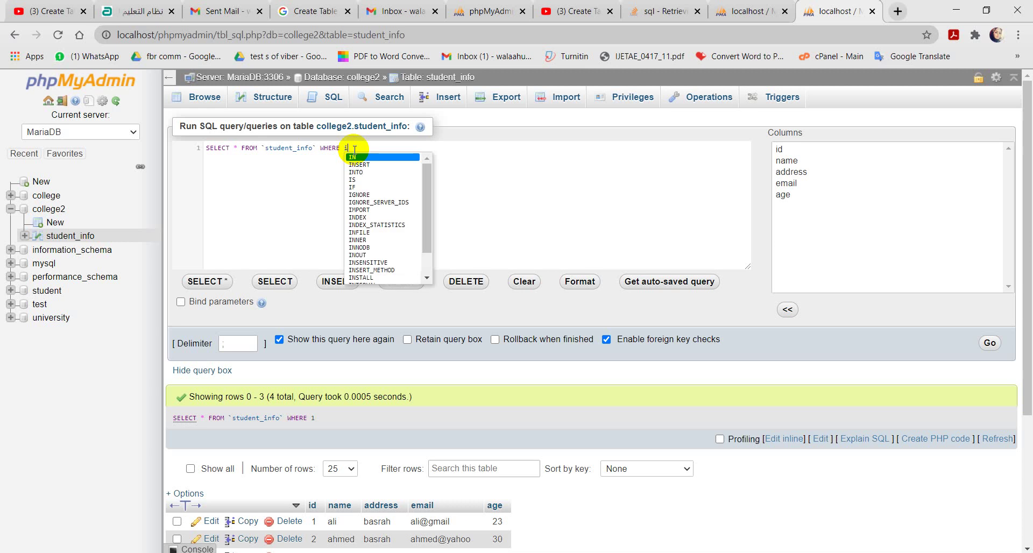
{"action": "type", "text": "d=3"}
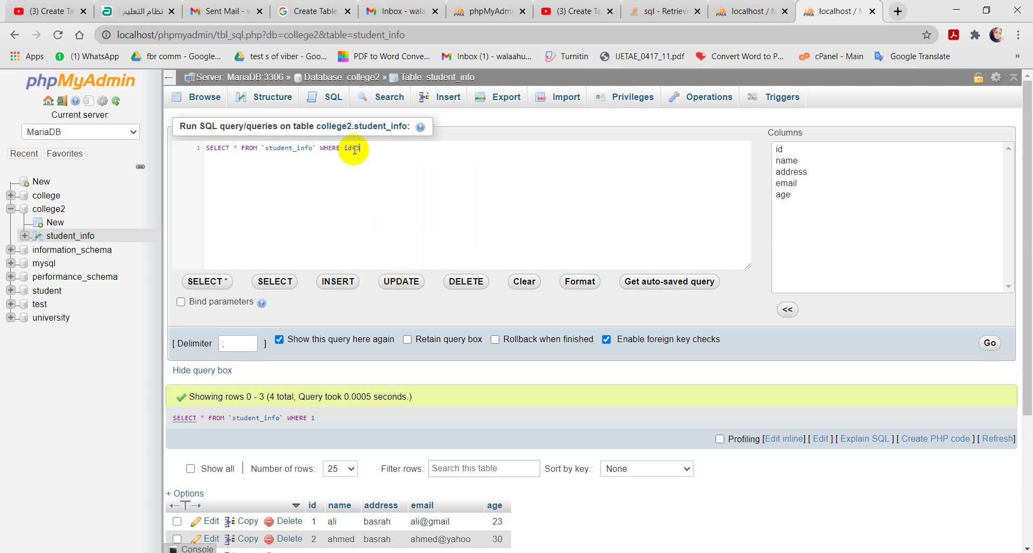
{"action": "left_click", "coordinate": [991, 343]}
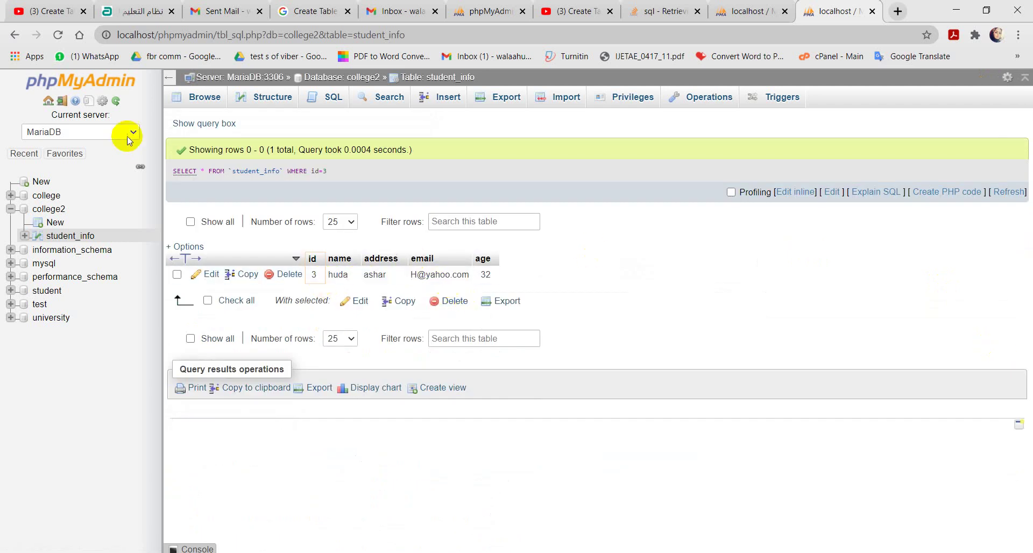
Step: Change the condition to age>=20, returning all four students aged 23 through 36
{"action": "left_click", "coordinate": [199, 124]}
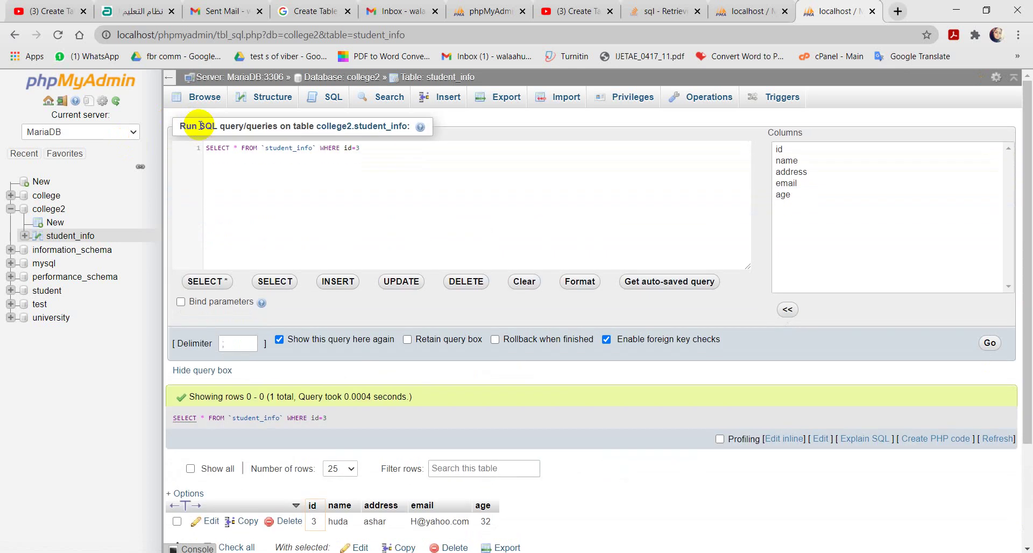
{"action": "left_click", "coordinate": [363, 148]}
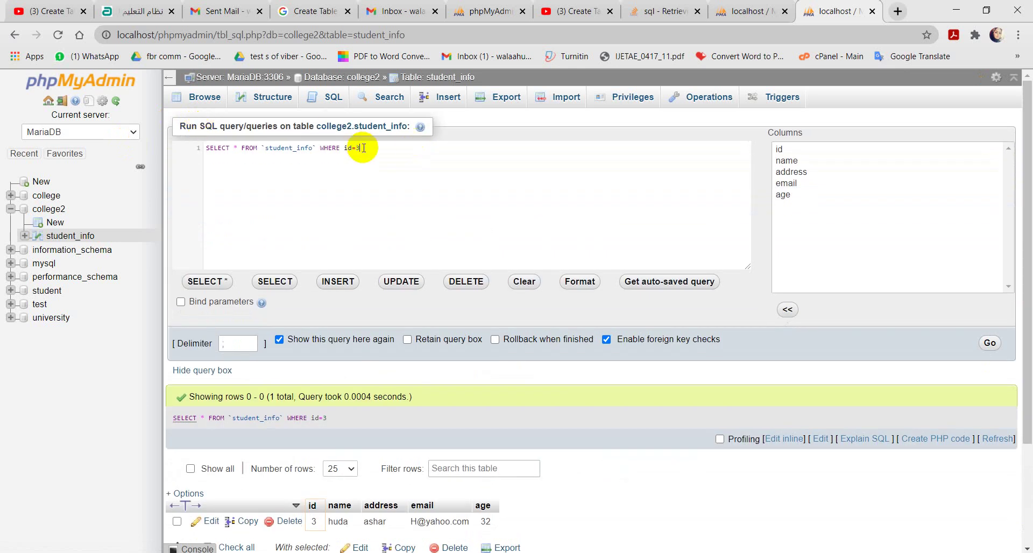
{"action": "key", "text": "BackSpace"}
{"action": "key", "text": "BackSpace"}
{"action": "key", "text": "BackSpace"}
{"action": "key", "text": "BackSpace"}
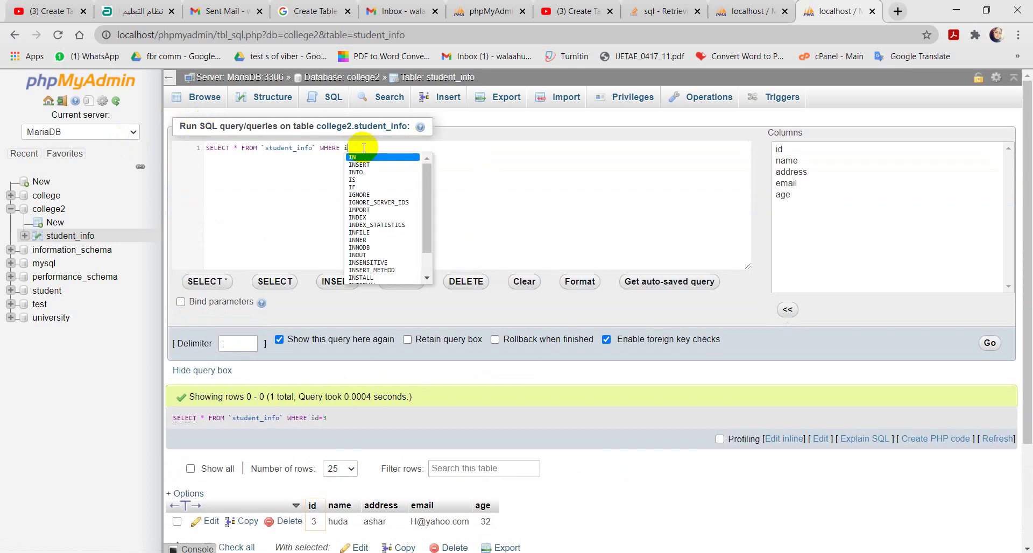
{"action": "type", "text": "age"}
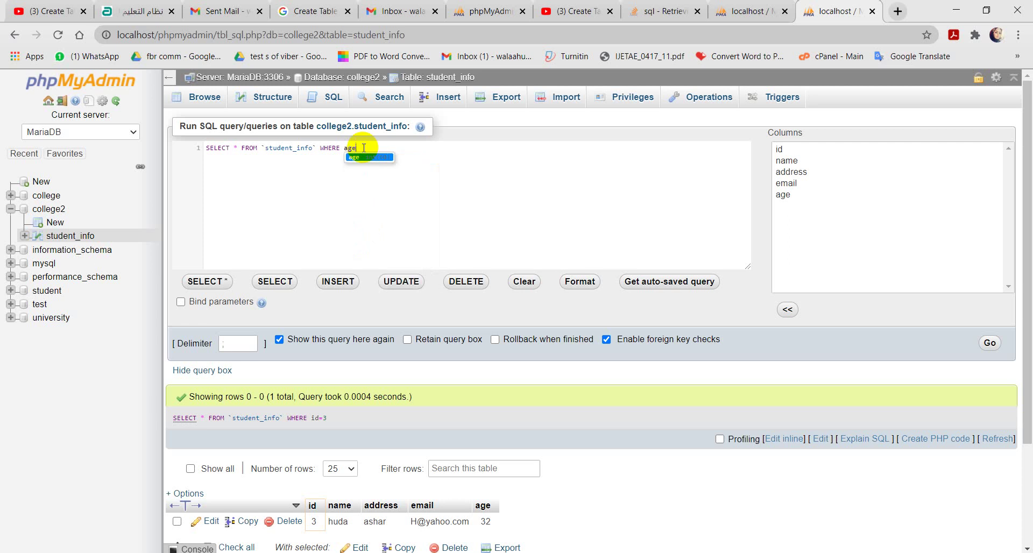
{"action": "type", "text": ">="}
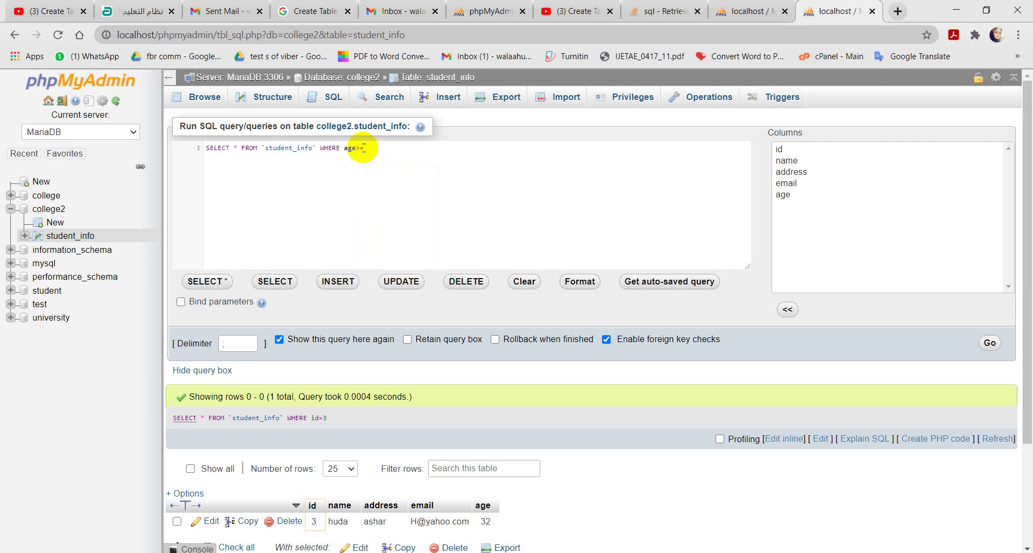
{"action": "type", "text": "10"}
{"action": "key", "text": "BackSpace"}
{"action": "type", "text": "20"}
{"action": "left_click", "coordinate": [990, 343]}
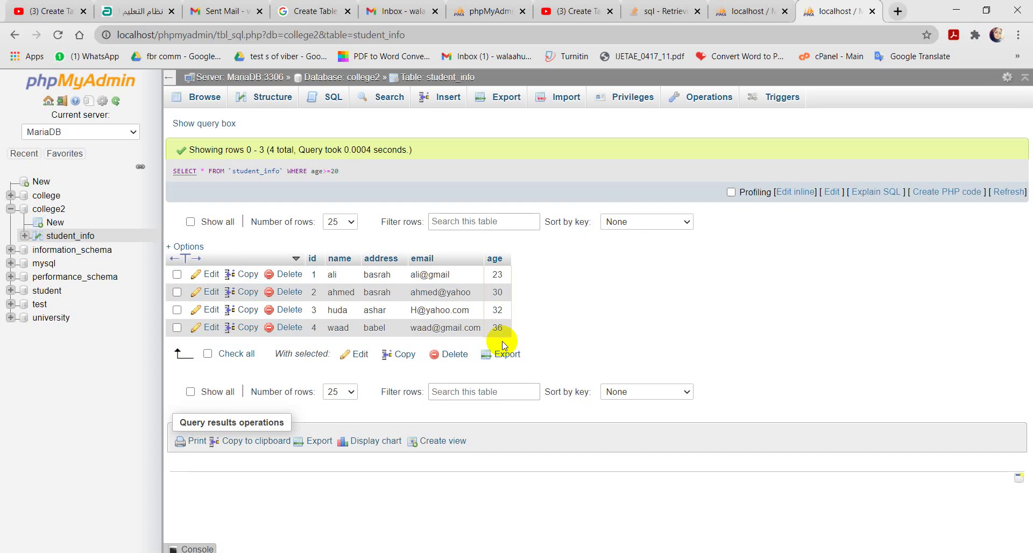
{"action": "left_click", "coordinate": [214, 125]}
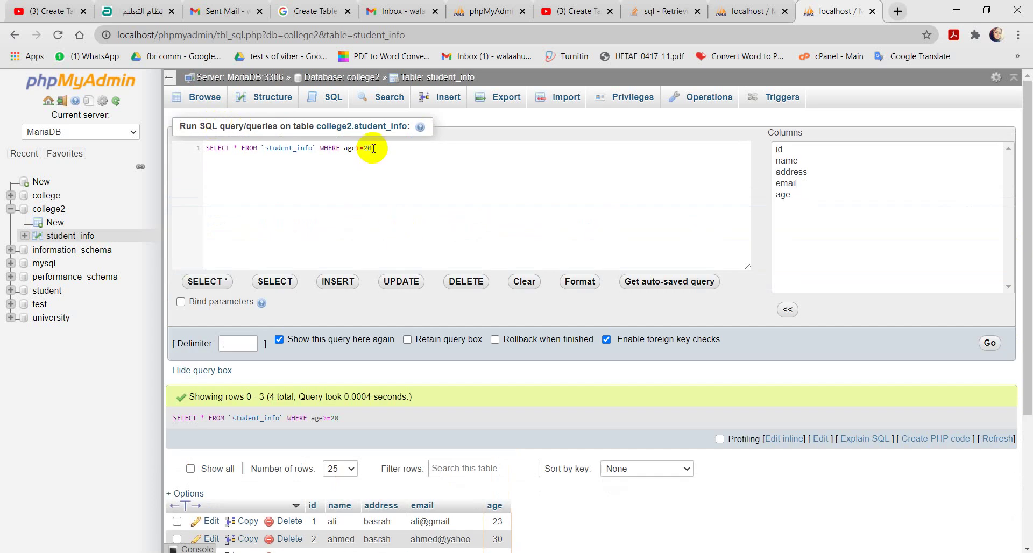
Step: Tighten the condition to age>=30, returning three students, ids 2–4, aged 30, 32 and 36
{"action": "left_click", "coordinate": [367, 147]}
{"action": "key", "text": "BackSpace"}
{"action": "type", "text": "3"}
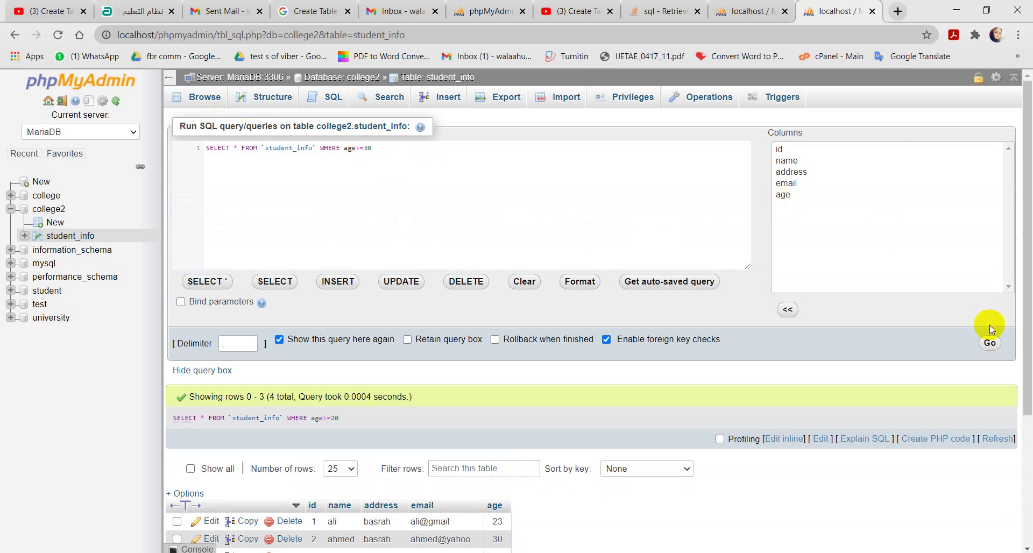
{"action": "left_click", "coordinate": [990, 341]}
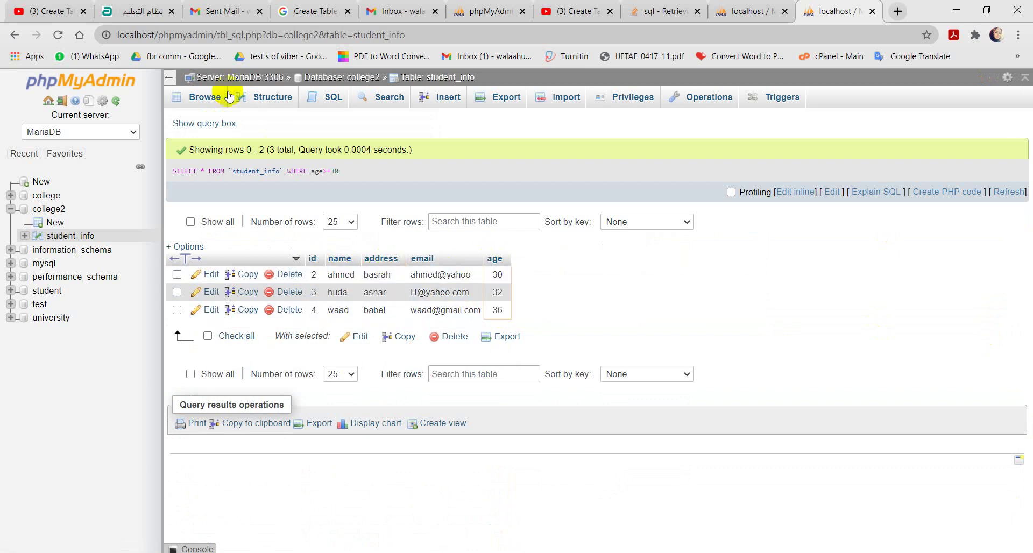
{"action": "left_click", "coordinate": [205, 123]}
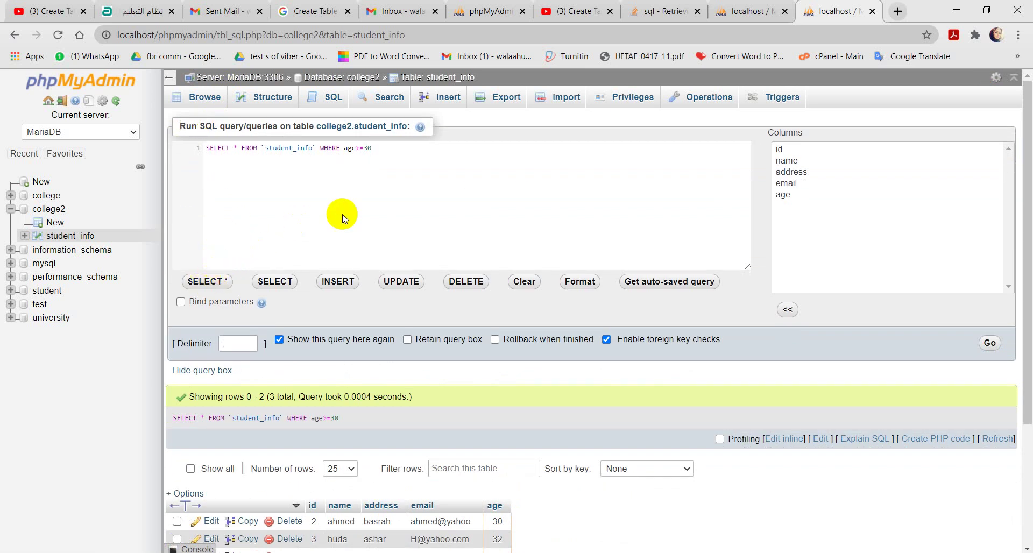
{"action": "left_click", "coordinate": [992, 344]}
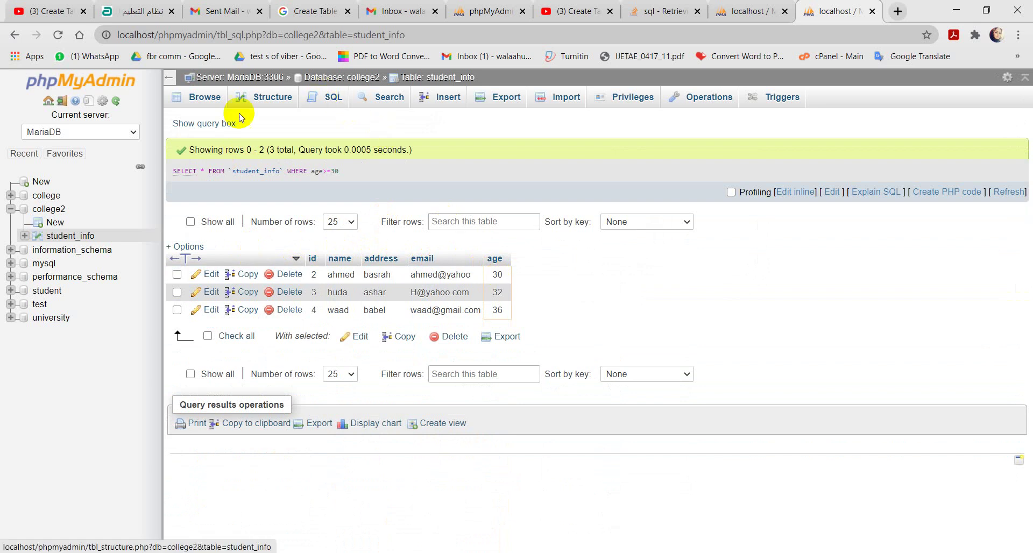
{"action": "left_click", "coordinate": [203, 125]}
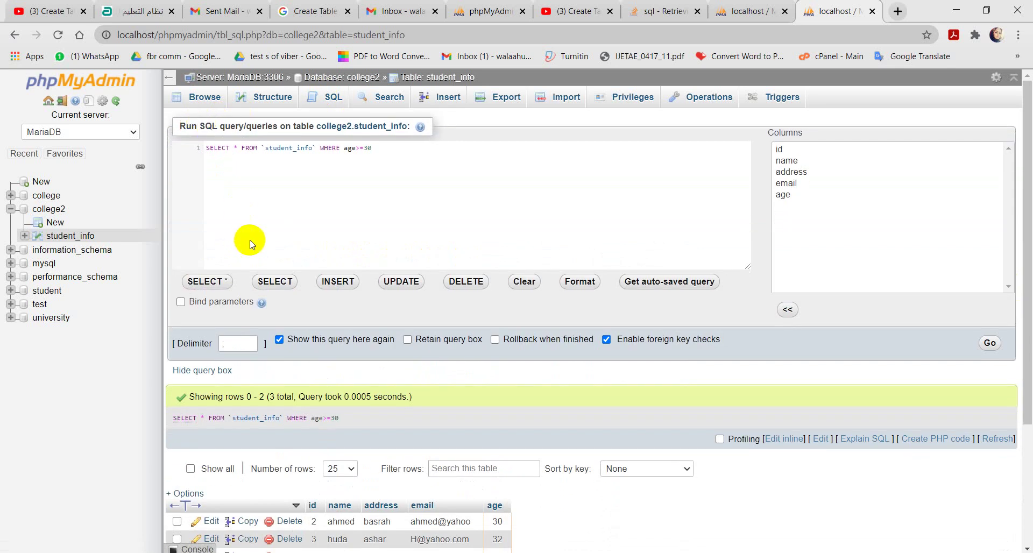
Step: Run SELECT `id`, `name`, `age` FROM `student_info` WHERE 1, dropping the address and email columns
{"action": "left_click", "coordinate": [273, 281]}
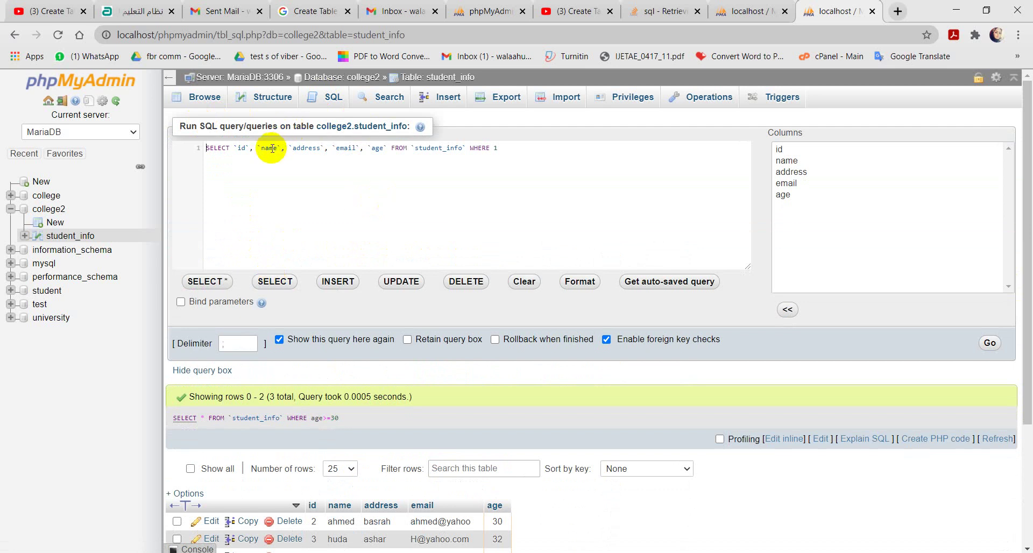
{"action": "left_click", "coordinate": [387, 149]}
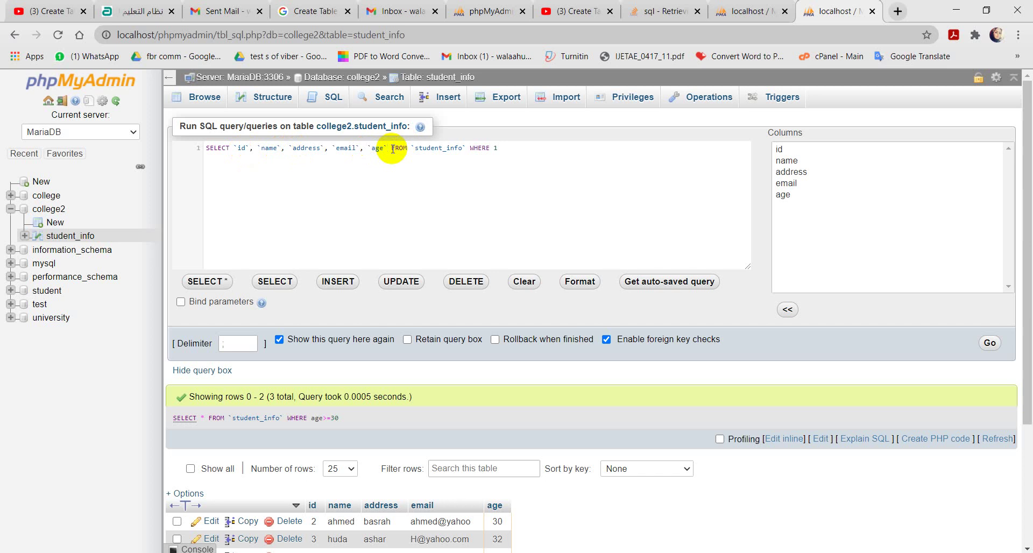
{"action": "left_click", "coordinate": [366, 148]}
{"action": "key", "text": "BackSpace"}
{"action": "key", "text": "BackSpace"}
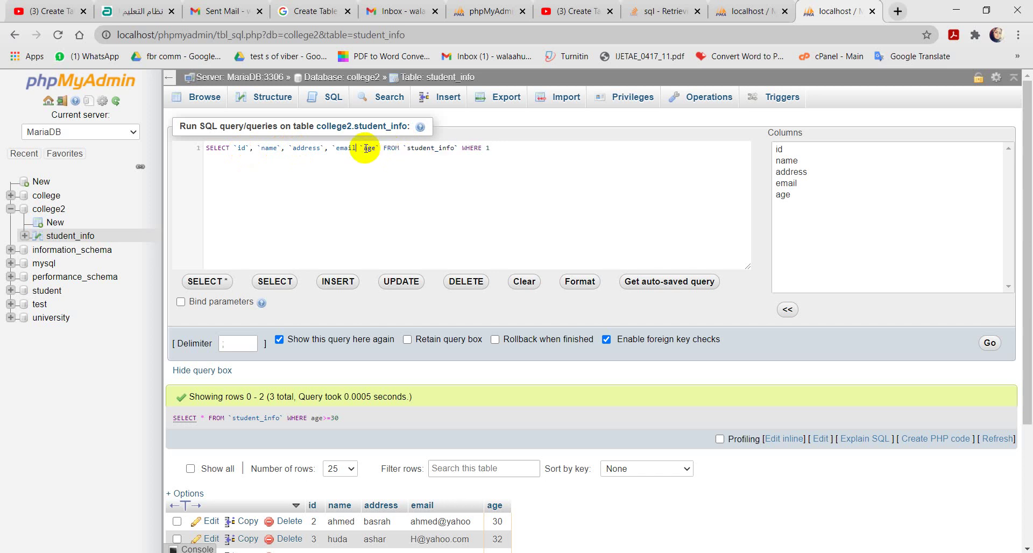
{"action": "key", "text": "BackSpace"}
{"action": "key", "text": "BackSpace"}
{"action": "key", "text": "BackSpace"}
{"action": "key", "text": "BackSpace"}
{"action": "key", "text": "BackSpace"}
{"action": "key", "text": "BackSpace"}
{"action": "key", "text": "BackSpace"}
{"action": "key", "text": "BackSpace"}
{"action": "key", "text": "BackSpace"}
{"action": "key", "text": "BackSpace"}
{"action": "key", "text": "BackSpace"}
{"action": "key", "text": "BackSpace"}
{"action": "key", "text": "BackSpace"}
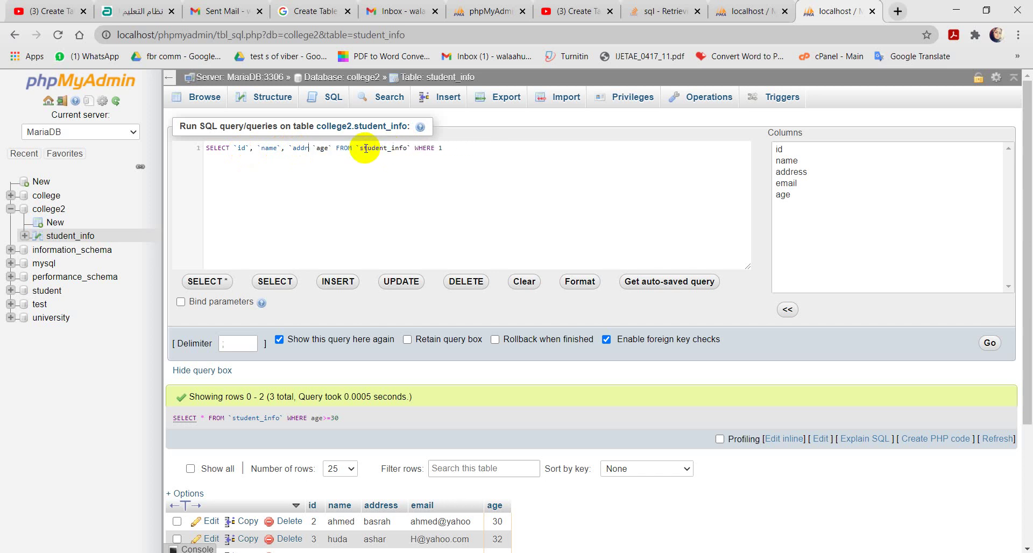
{"action": "key", "text": "BackSpace"}
{"action": "key", "text": "BackSpace"}
{"action": "key", "text": "BackSpace"}
{"action": "key", "text": "BackSpace"}
{"action": "key", "text": "BackSpace"}
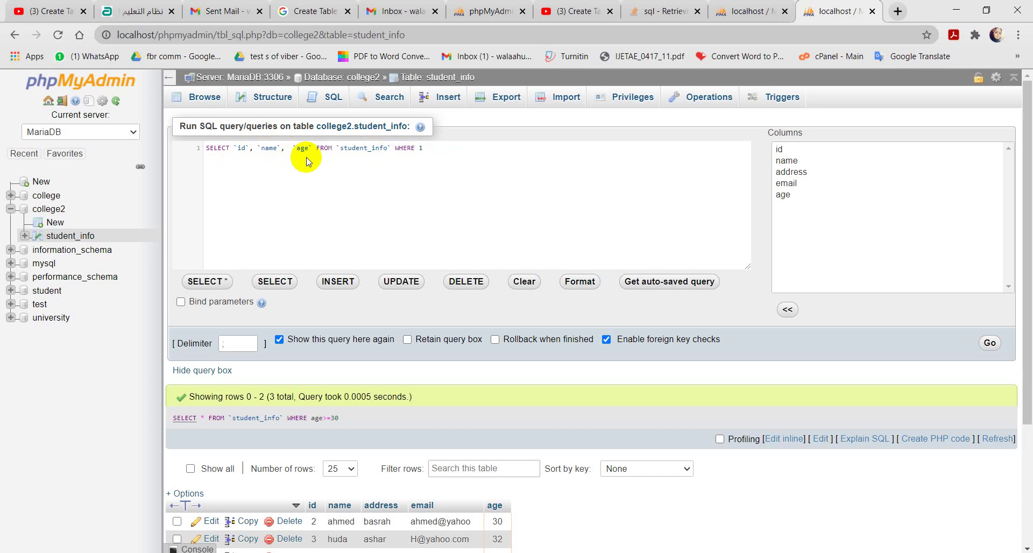
{"action": "left_click", "coordinate": [434, 146]}
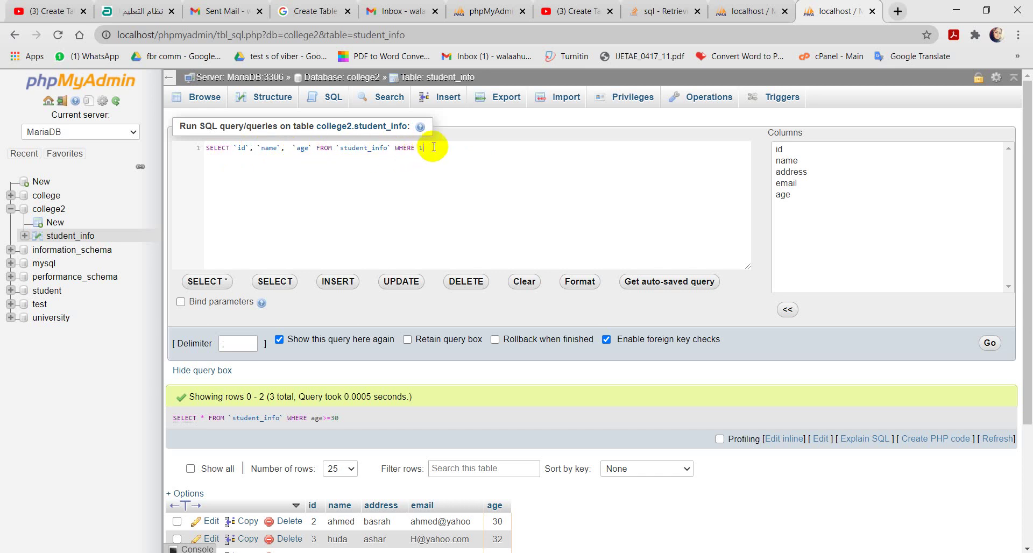
{"action": "left_click", "coordinate": [990, 345]}
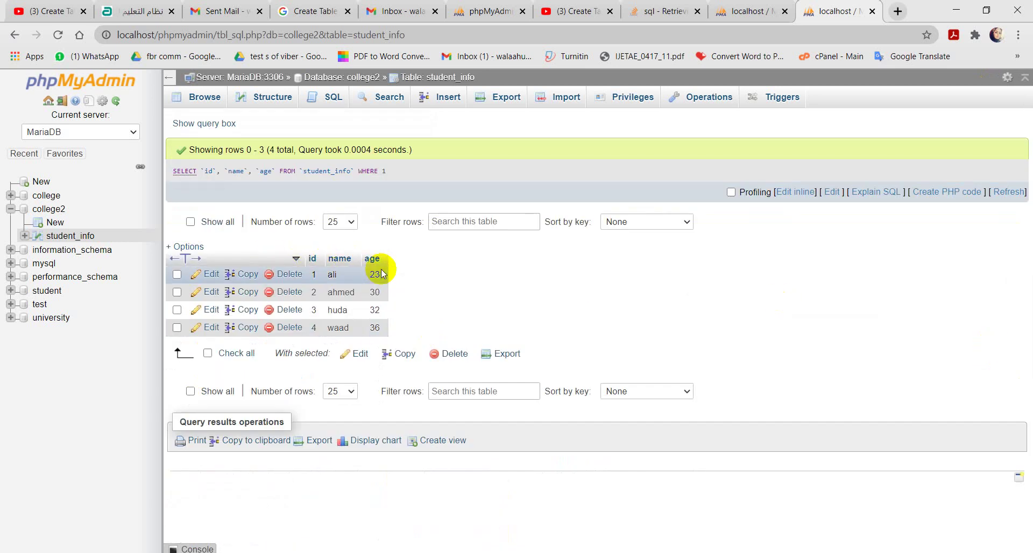
Step: Replace WHERE 1 with a name filter, returning the single student with id 1, aged 23
{"action": "left_click", "coordinate": [204, 123]}
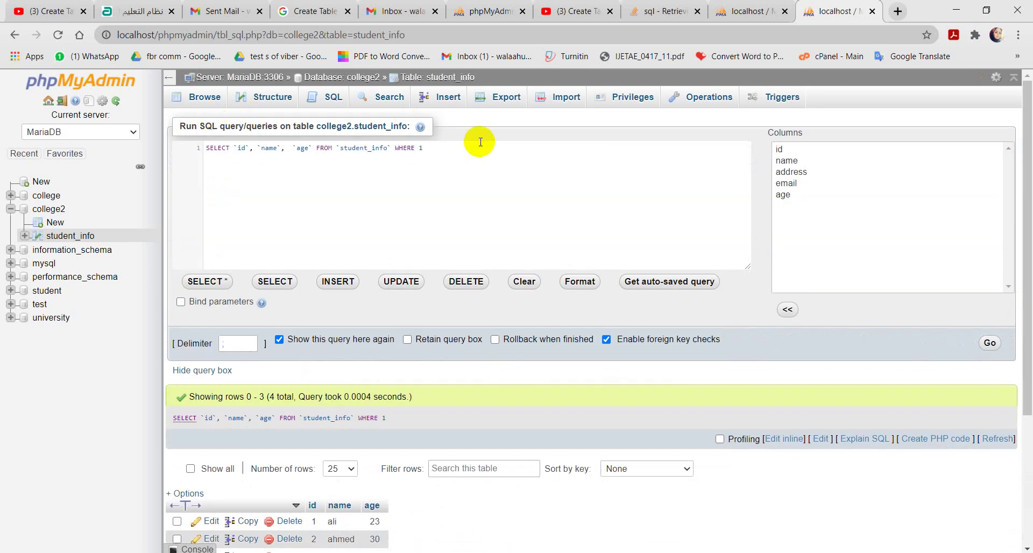
{"action": "left_click", "coordinate": [424, 148]}
{"action": "key", "text": "BackSpace"}
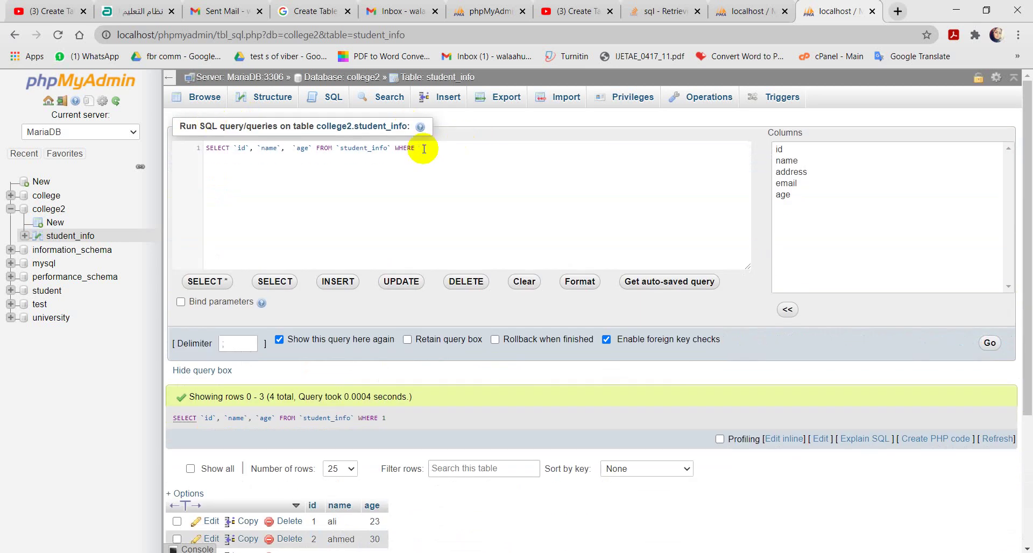
{"action": "type", "text": "name"}
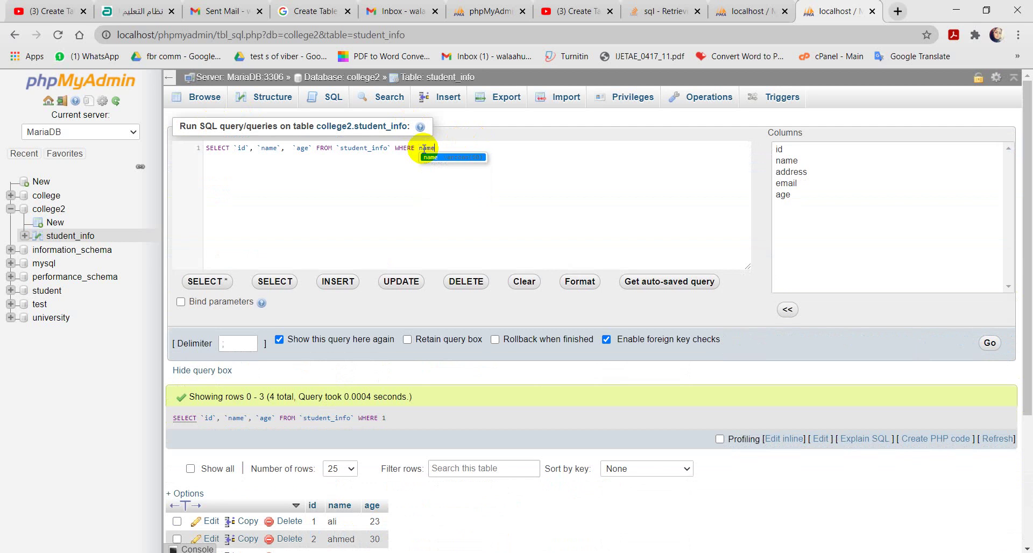
{"action": "type", "text": "='ali'"}
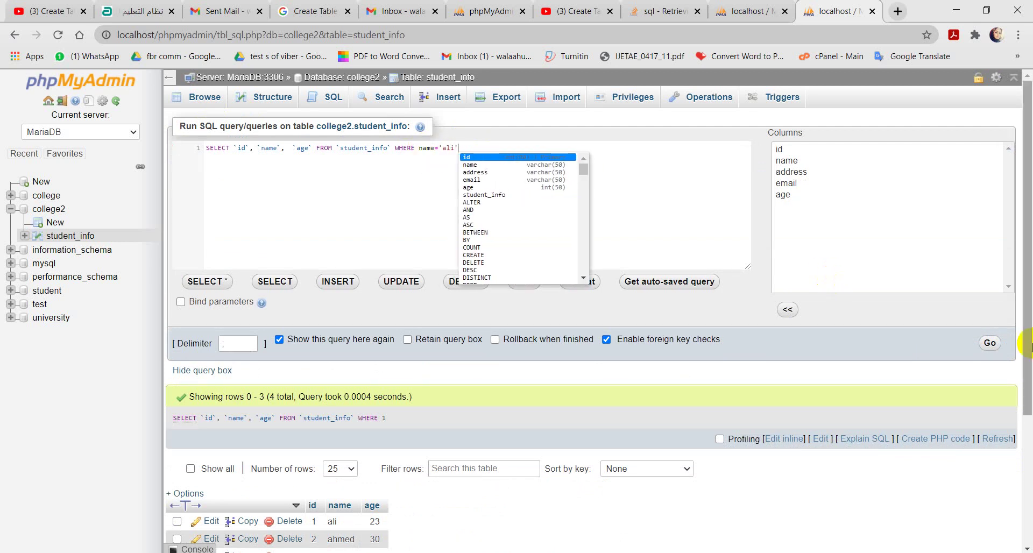
{"action": "left_click", "coordinate": [990, 344]}
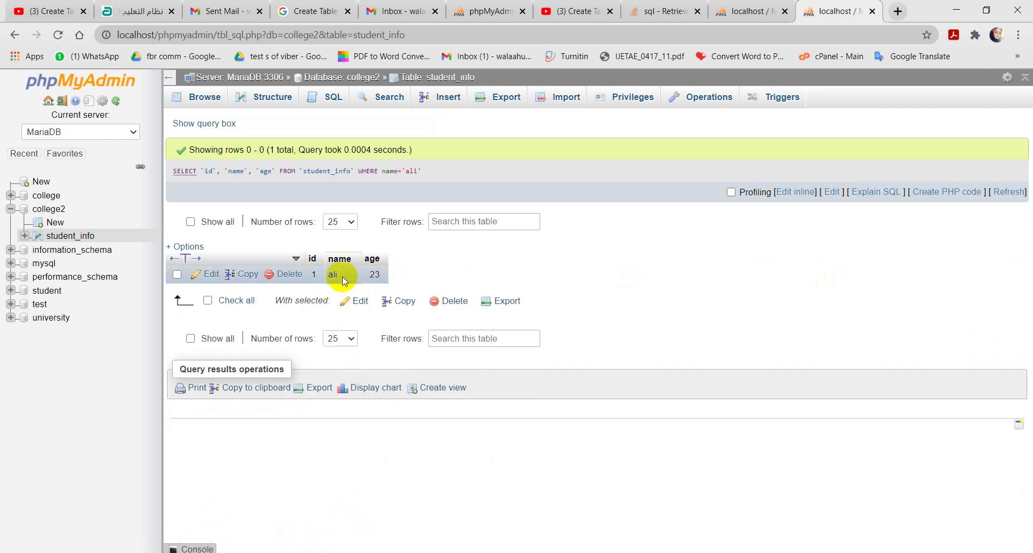
Step: Remove the age column and name filter, then query id<=3 to return ids 1–3
{"action": "left_click", "coordinate": [198, 124]}
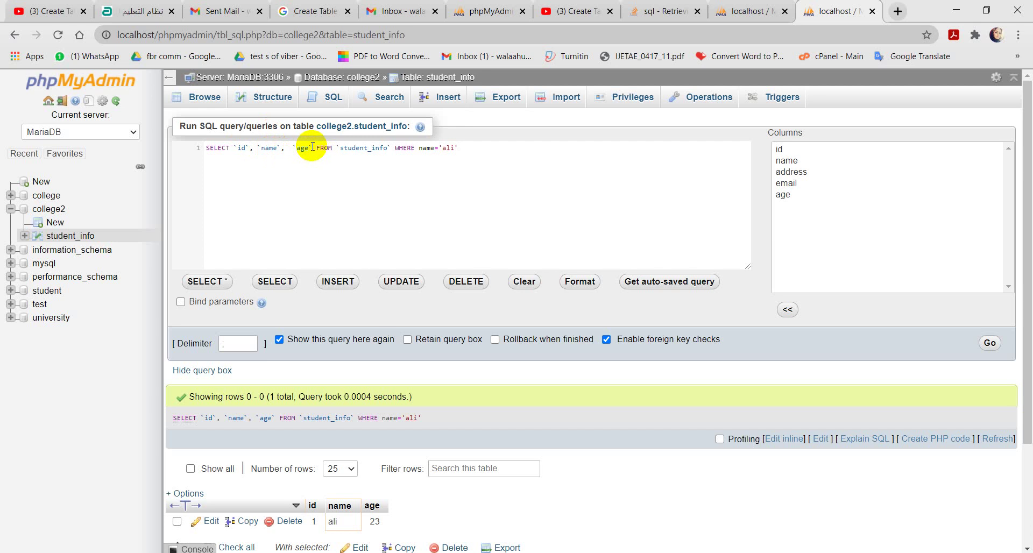
{"action": "left_click", "coordinate": [312, 146]}
{"action": "key", "text": "BackSpace"}
{"action": "key", "text": "BackSpace"}
{"action": "key", "text": "BackSpace"}
{"action": "key", "text": "BackSpace"}
{"action": "key", "text": "BackSpace"}
{"action": "key", "text": "BackSpace"}
{"action": "key", "text": "BackSpace"}
{"action": "key", "text": "BackSpace"}
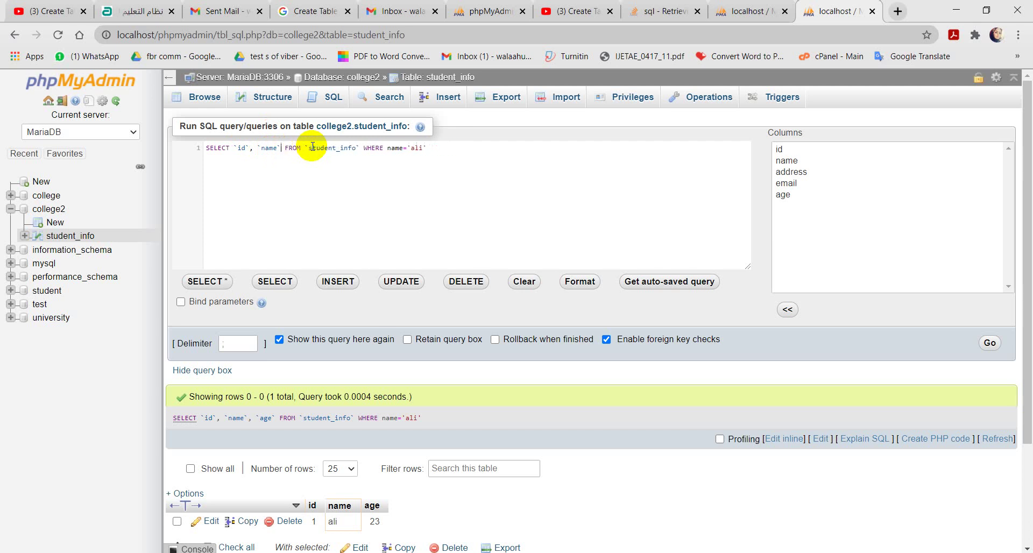
{"action": "left_click", "coordinate": [430, 147]}
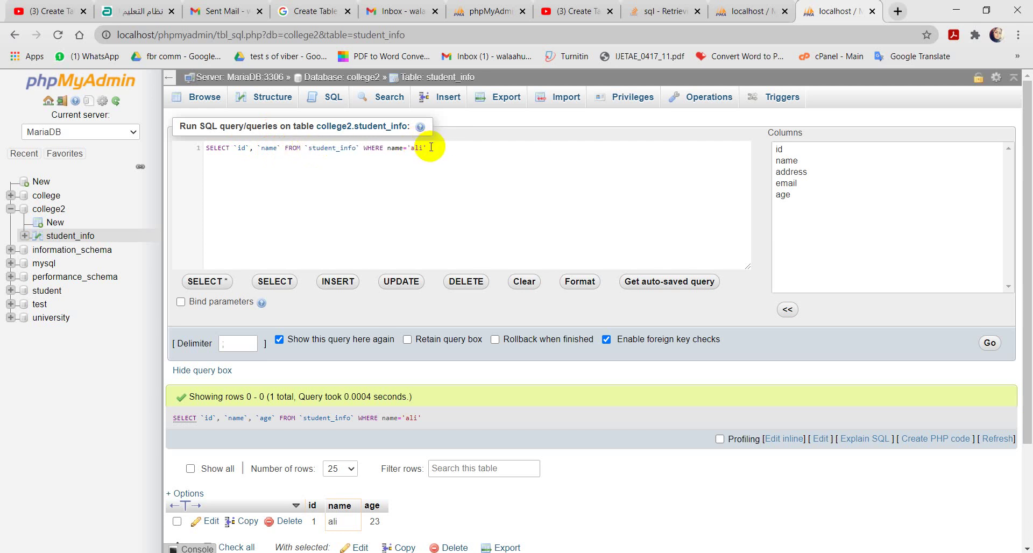
{"action": "key", "text": "BackSpace"}
{"action": "key", "text": "BackSpace"}
{"action": "key", "text": "BackSpace"}
{"action": "key", "text": "BackSpace"}
{"action": "key", "text": "BackSpace"}
{"action": "key", "text": "BackSpace"}
{"action": "key", "text": "BackSpace"}
{"action": "key", "text": "BackSpace"}
{"action": "key", "text": "BackSpace"}
{"action": "type", "text": "id"}
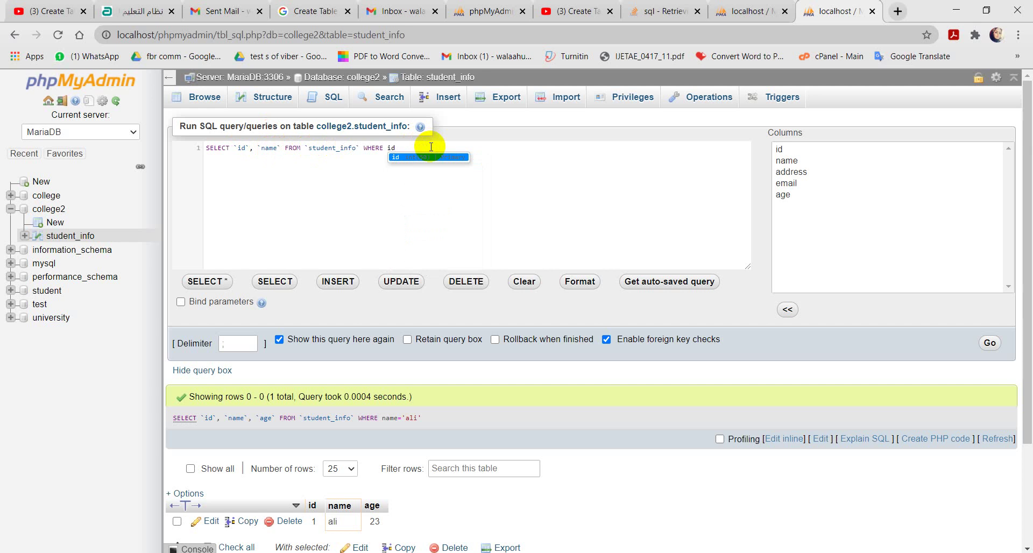
{"action": "type", "text": "<=3"}
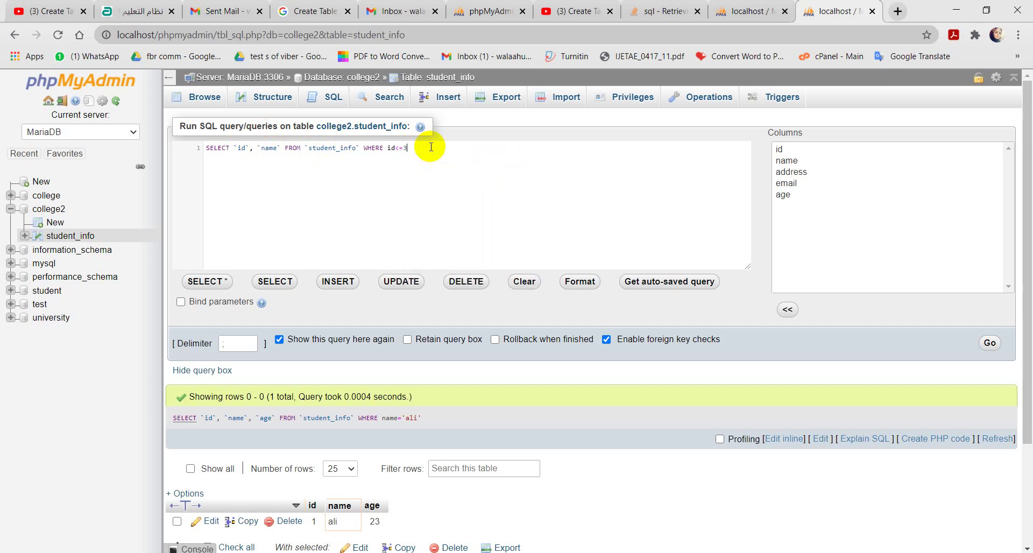
{"action": "left_click", "coordinate": [992, 344]}
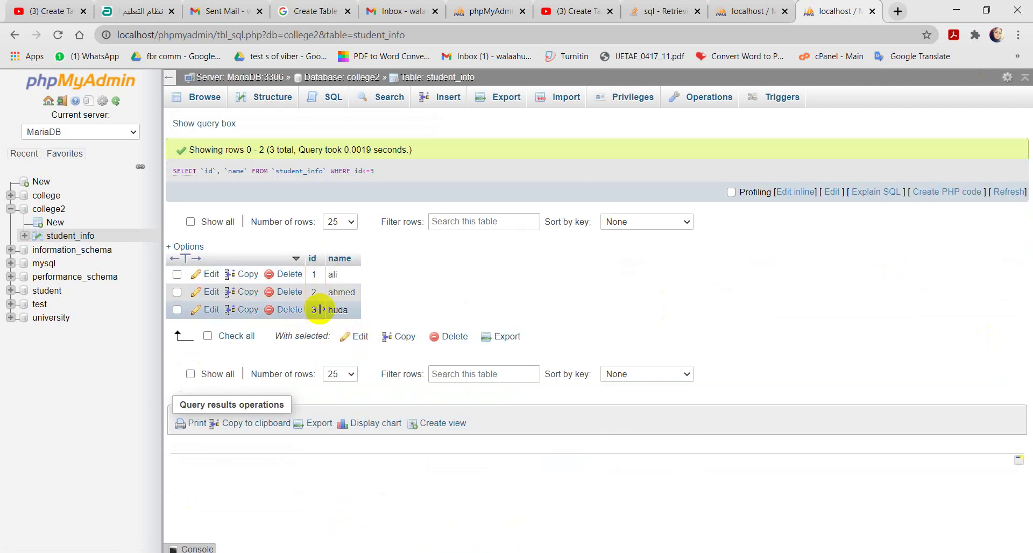
{"action": "left_click", "coordinate": [328, 98]}
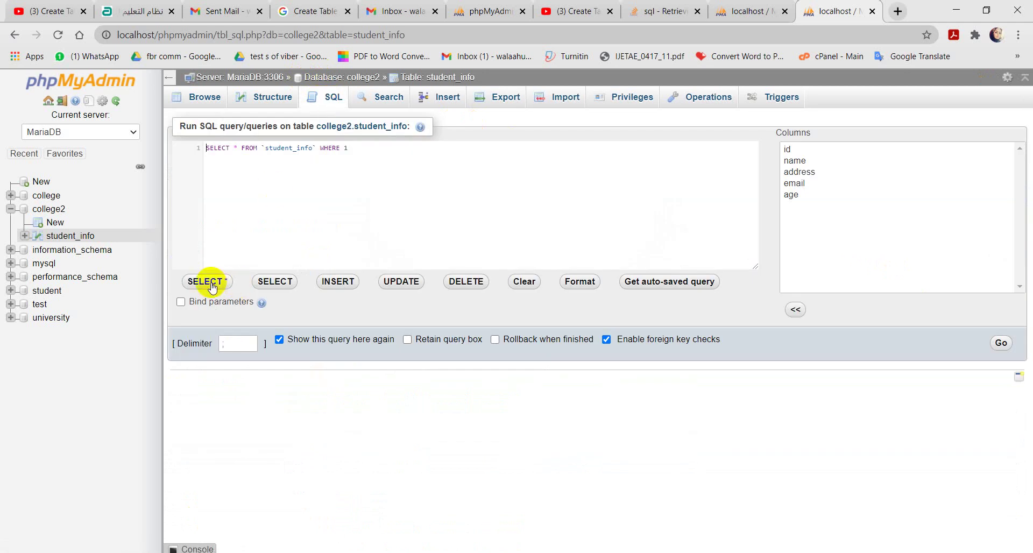
Step: Insert the UPDATE `student_info` SET template with placeholders for all five columns and WHERE 1
{"action": "left_click", "coordinate": [205, 284]}
{"action": "left_click", "coordinate": [274, 290]}
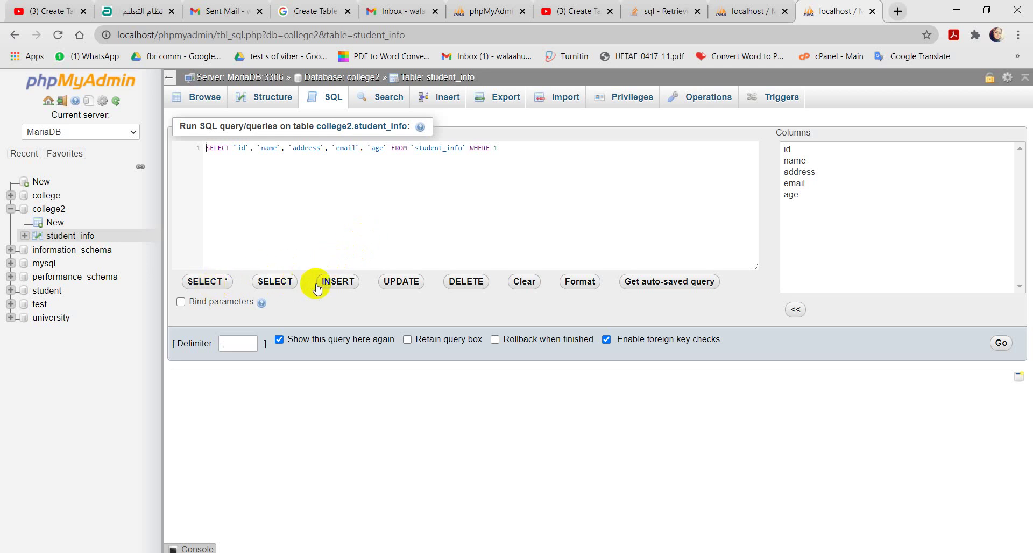
{"action": "left_click", "coordinate": [407, 284]}
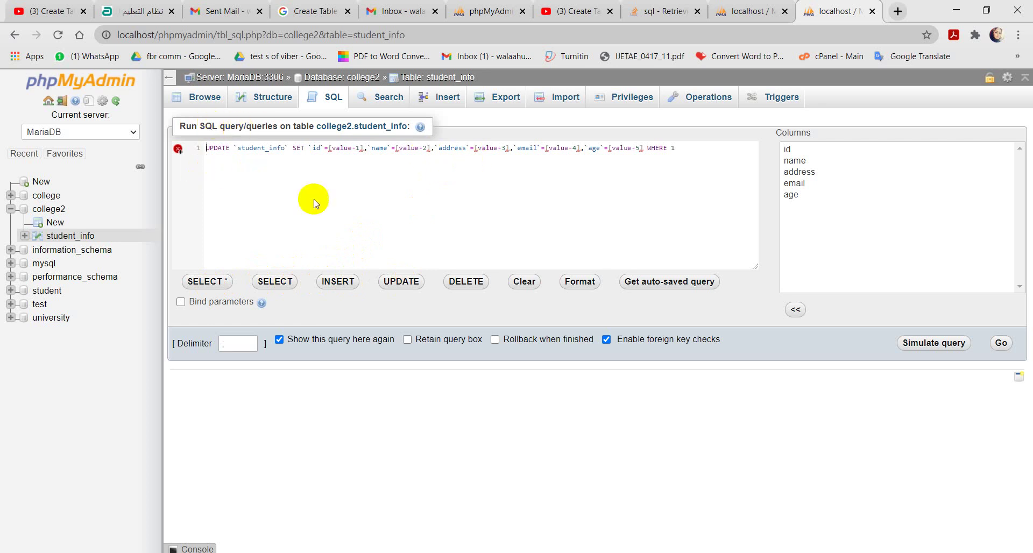
Step: Discard the UPDATE draft to browse student_info's four rows, then return to the SQL page
{"action": "left_click", "coordinate": [62, 237]}
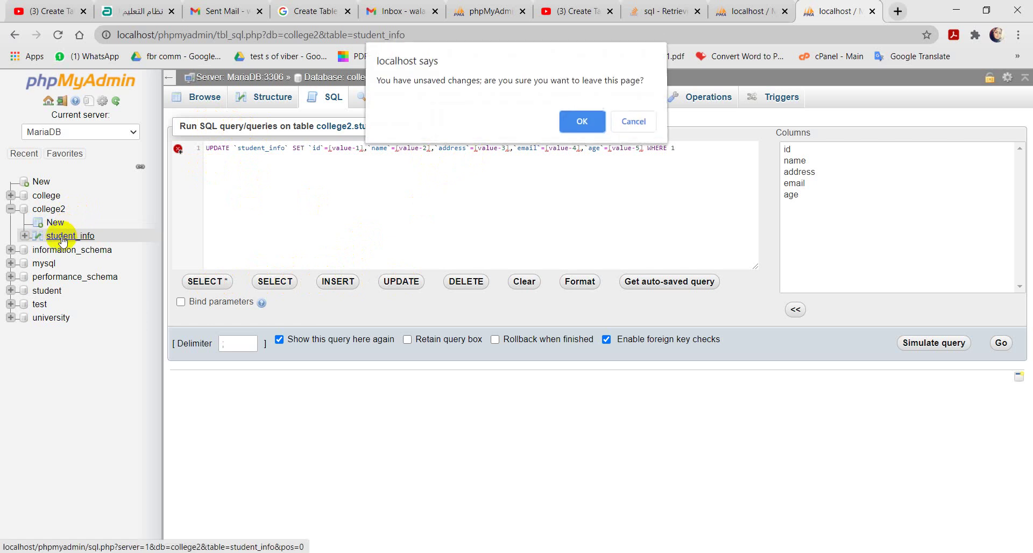
{"action": "left_click", "coordinate": [585, 125]}
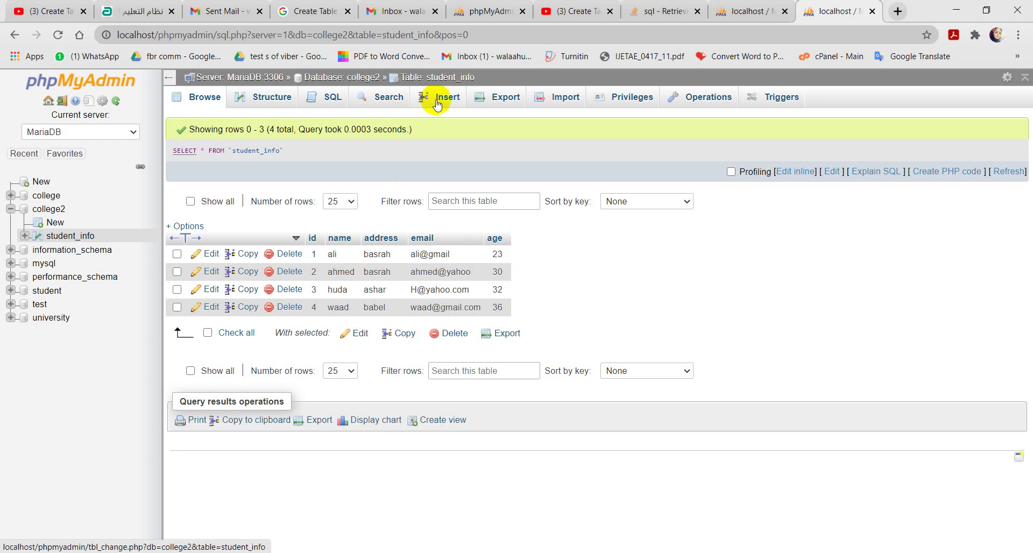
{"action": "left_click", "coordinate": [323, 98]}
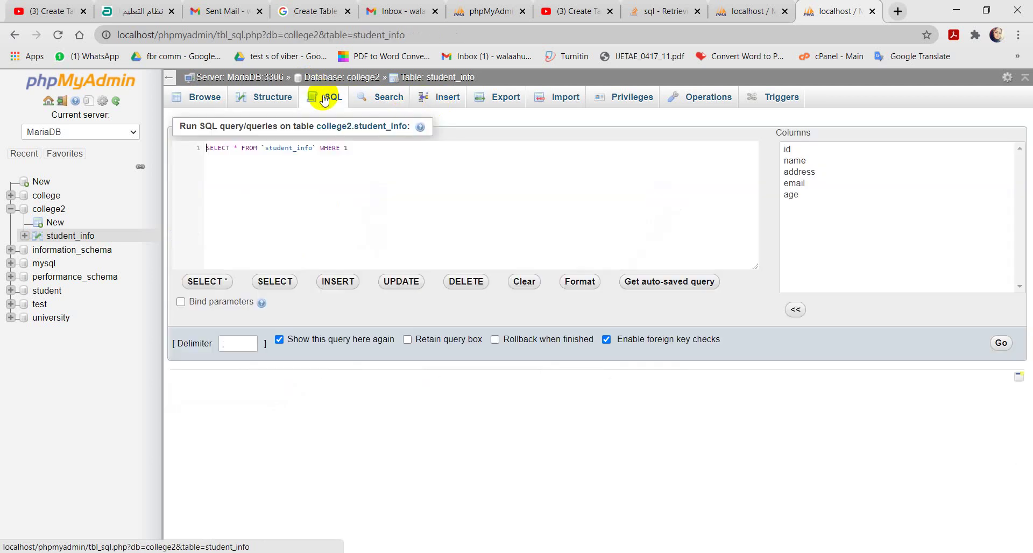
Step: Insert the UPDATE template for student_info and delete its `id` assignment
{"action": "left_click", "coordinate": [402, 283]}
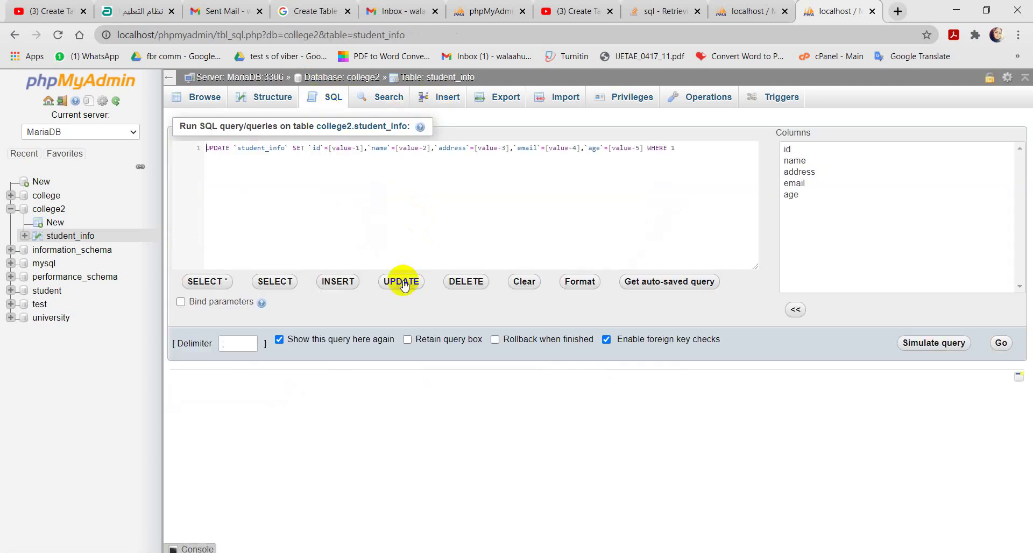
{"action": "left_click", "coordinate": [366, 148]}
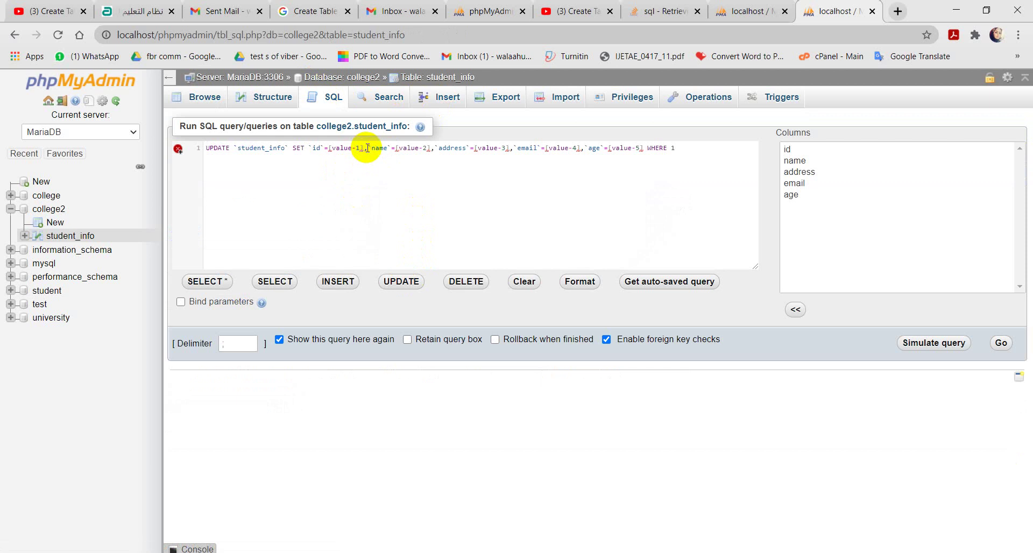
{"action": "key", "text": "BackSpace"}
{"action": "key", "text": "BackSpace"}
{"action": "key", "text": "BackSpace"}
{"action": "key", "text": "BackSpace"}
{"action": "key", "text": "BackSpace"}
{"action": "key", "text": "BackSpace"}
{"action": "key", "text": "BackSpace"}
{"action": "key", "text": "BackSpace"}
{"action": "key", "text": "BackSpace"}
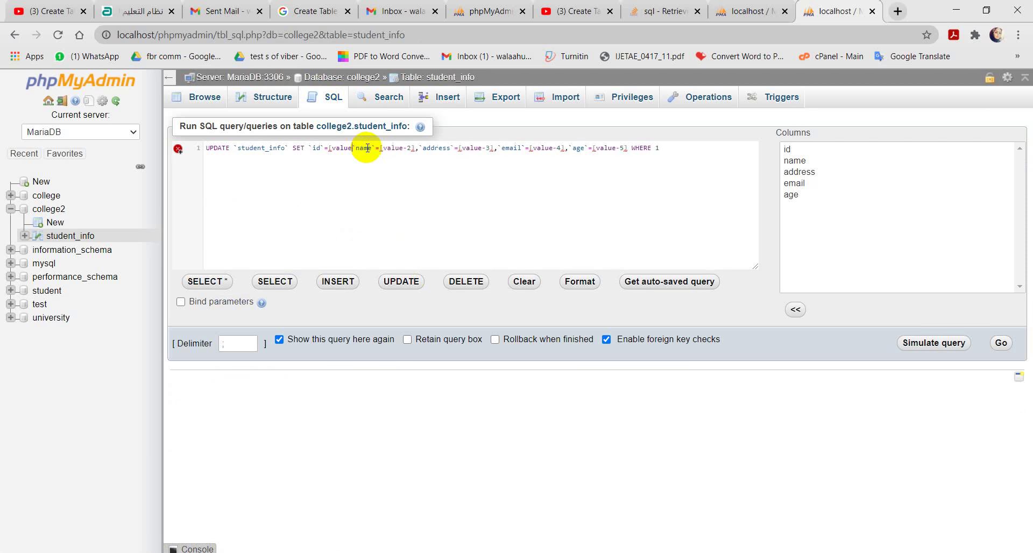
{"action": "key", "text": "BackSpace"}
{"action": "key", "text": "BackSpace"}
{"action": "key", "text": "BackSpace"}
{"action": "key", "text": "BackSpace"}
{"action": "key", "text": "BackSpace"}
{"action": "key", "text": "BackSpace"}
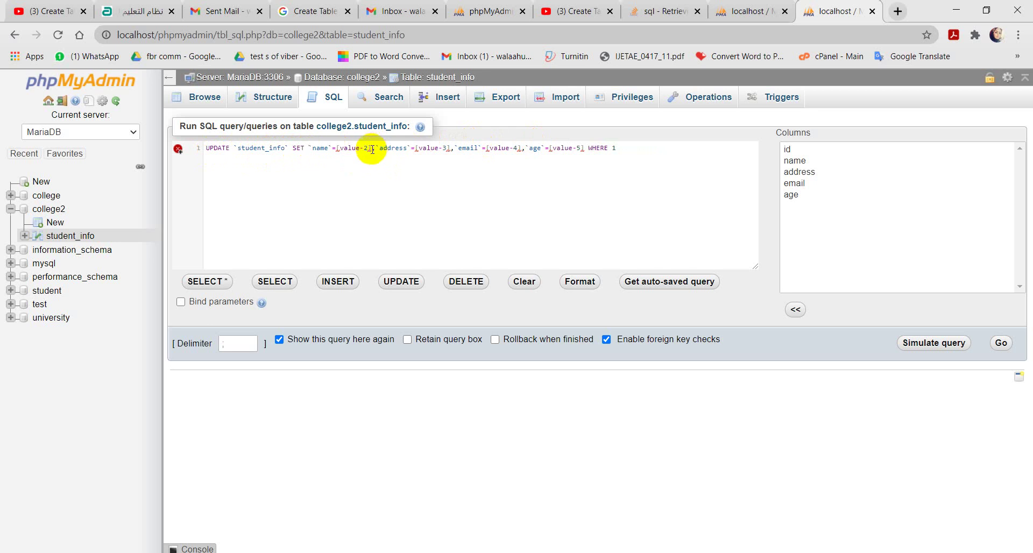
Step: Replace the name and address placeholders with the new quoted name and address
{"action": "mouse_move", "coordinate": [371, 150]}
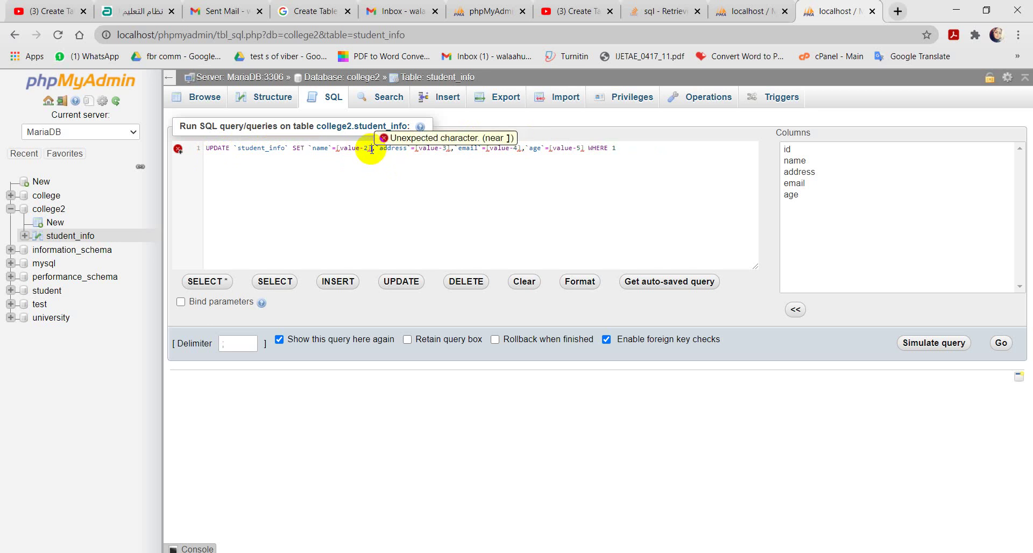
{"action": "left_click", "coordinate": [371, 150]}
{"action": "key", "text": "BackSpace"}
{"action": "key", "text": "BackSpace"}
{"action": "key", "text": "BackSpace"}
{"action": "key", "text": "BackSpace"}
{"action": "key", "text": "BackSpace"}
{"action": "key", "text": "BackSpace"}
{"action": "key", "text": "BackSpace"}
{"action": "key", "text": "BackSpace"}
{"action": "key", "text": "BackSpace"}
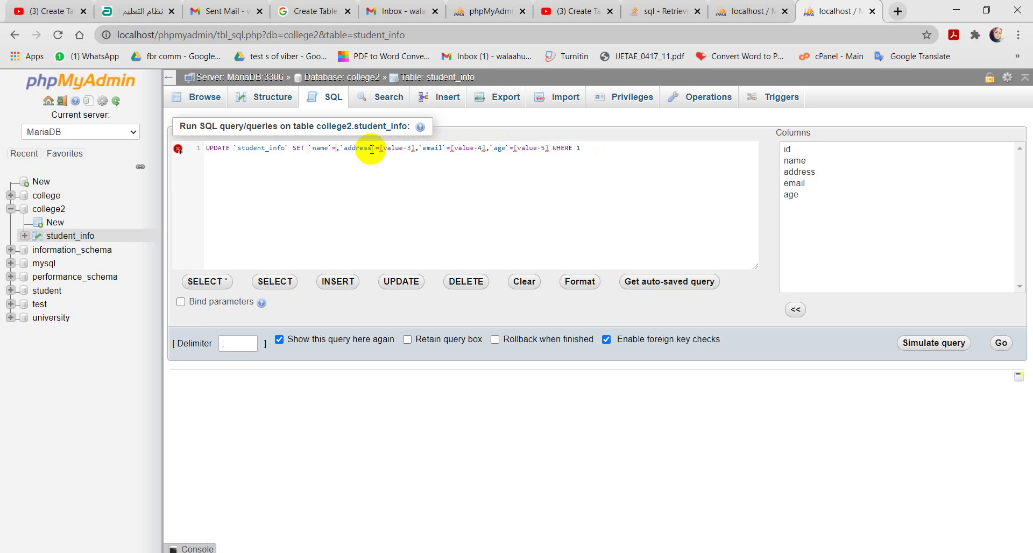
{"action": "type", "text": "'"}
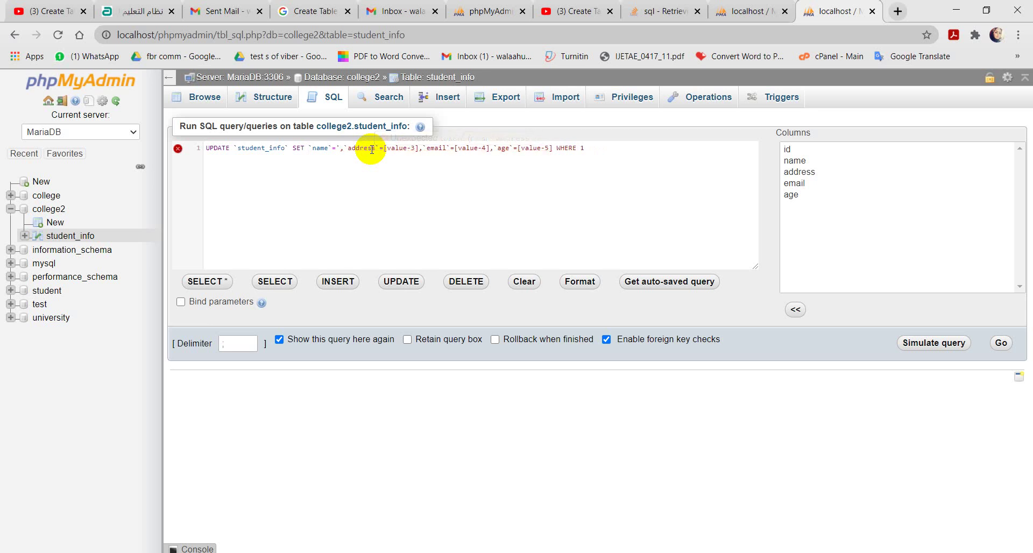
{"action": "type", "text": "kalid"}
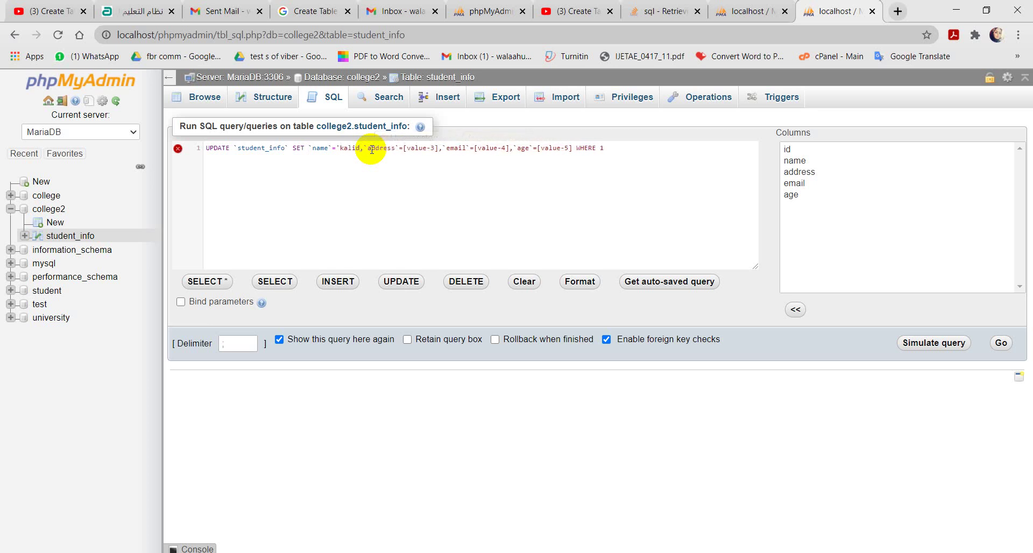
{"action": "type", "text": "'"}
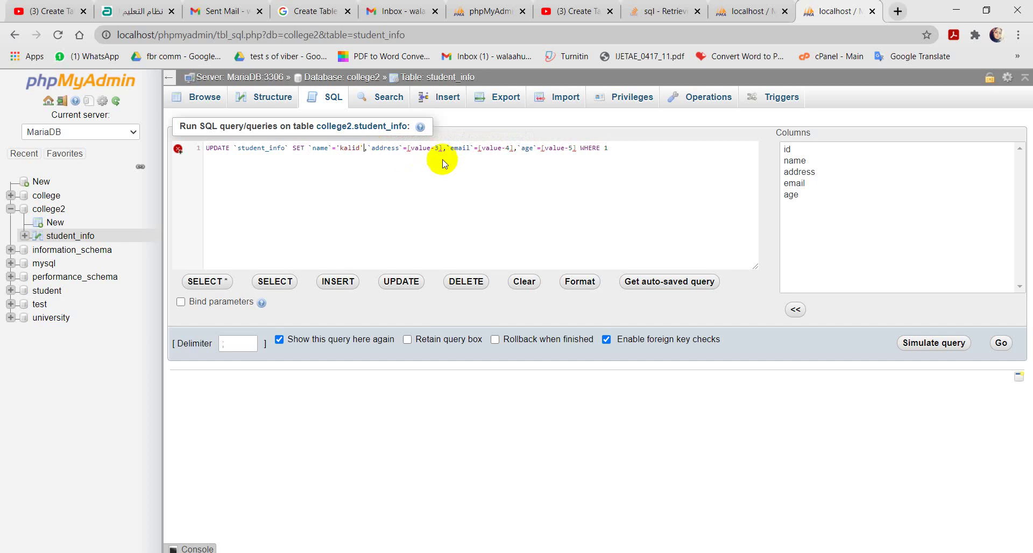
{"action": "left_click", "coordinate": [442, 148]}
{"action": "key", "text": "BackSpace"}
{"action": "key", "text": "BackSpace"}
{"action": "key", "text": "BackSpace"}
{"action": "key", "text": "BackSpace"}
{"action": "key", "text": "BackSpace"}
{"action": "key", "text": "BackSpace"}
{"action": "key", "text": "BackSpace"}
{"action": "key", "text": "BackSpace"}
{"action": "key", "text": "BackSpace"}
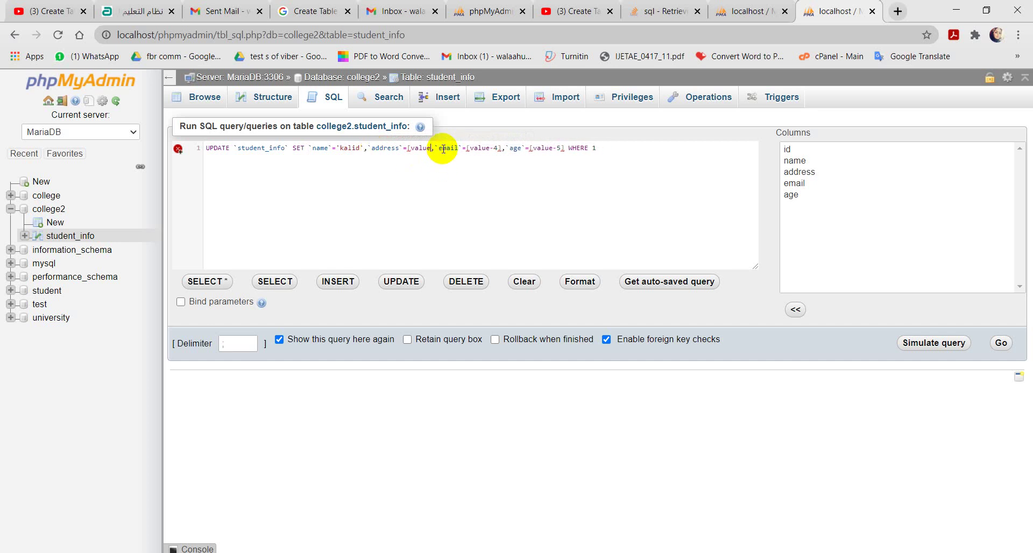
{"action": "type", "text": "'"}
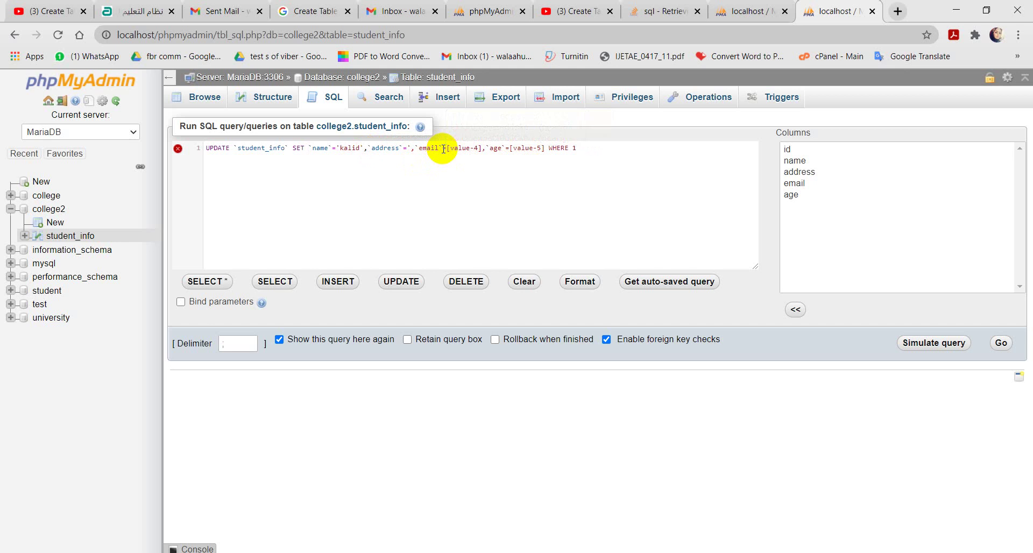
{"action": "type", "text": "lond"}
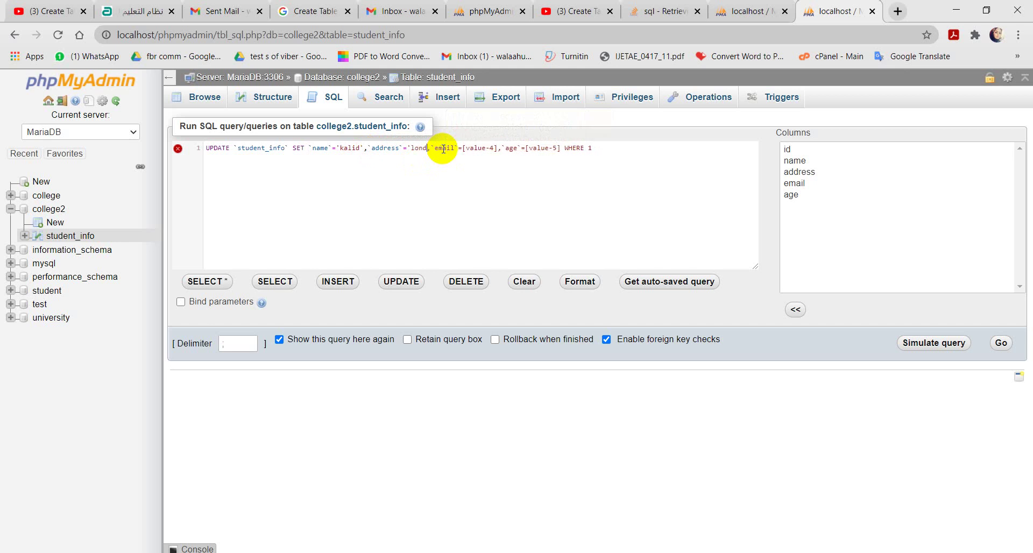
{"action": "type", "text": "on"}
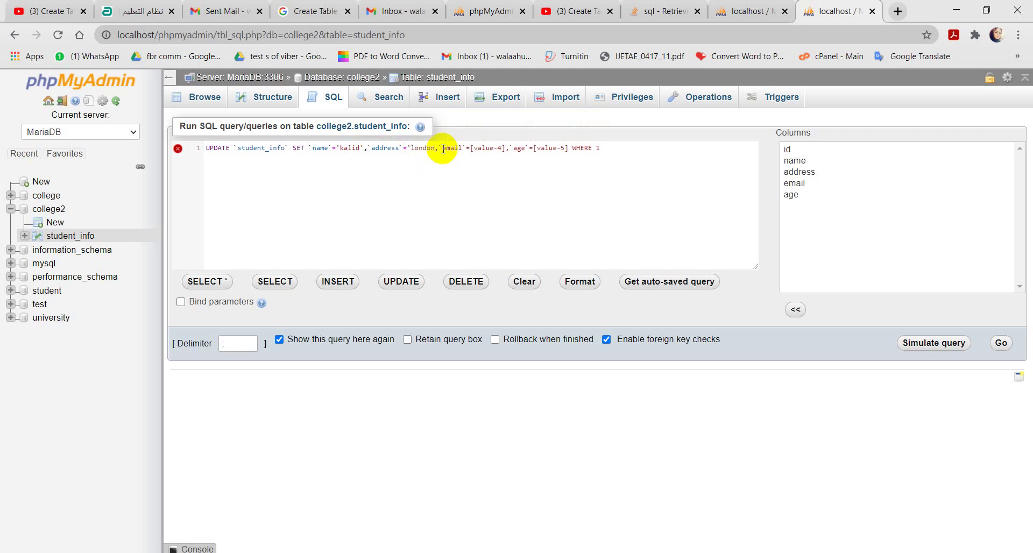
{"action": "type", "text": "'"}
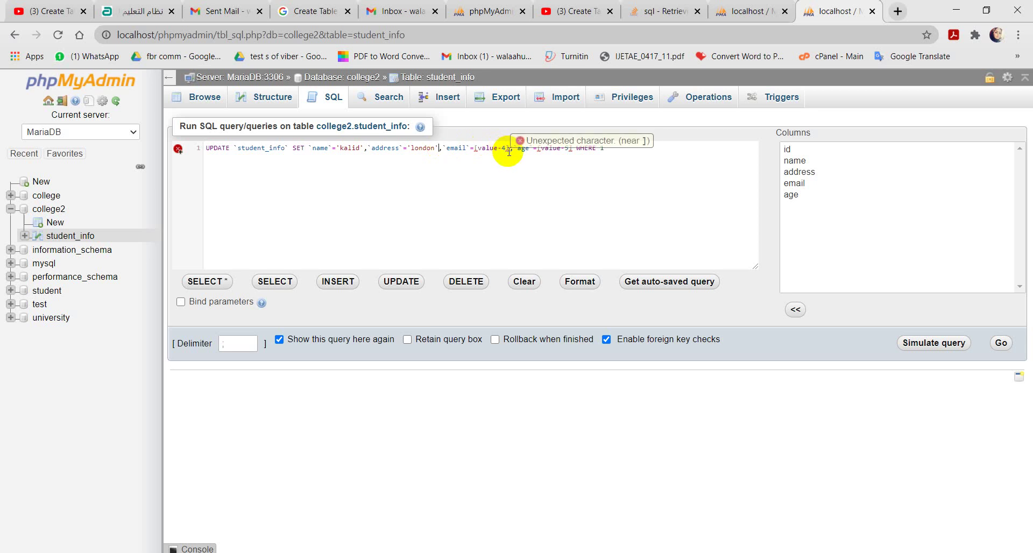
Step: Replace the email placeholder with the new quoted e-mail and set age to 40
{"action": "left_click", "coordinate": [508, 148]}
{"action": "key", "text": "BackSpace"}
{"action": "key", "text": "BackSpace"}
{"action": "key", "text": "BackSpace"}
{"action": "key", "text": "BackSpace"}
{"action": "key", "text": "BackSpace"}
{"action": "key", "text": "BackSpace"}
{"action": "key", "text": "BackSpace"}
{"action": "key", "text": "BackSpace"}
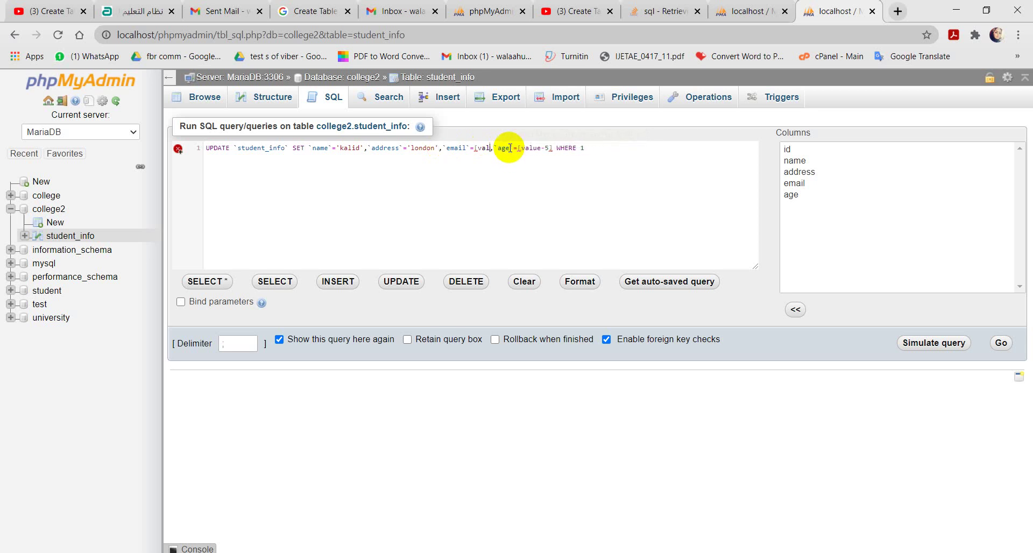
{"action": "key", "text": "BackSpace"}
{"action": "type", "text": "'"}
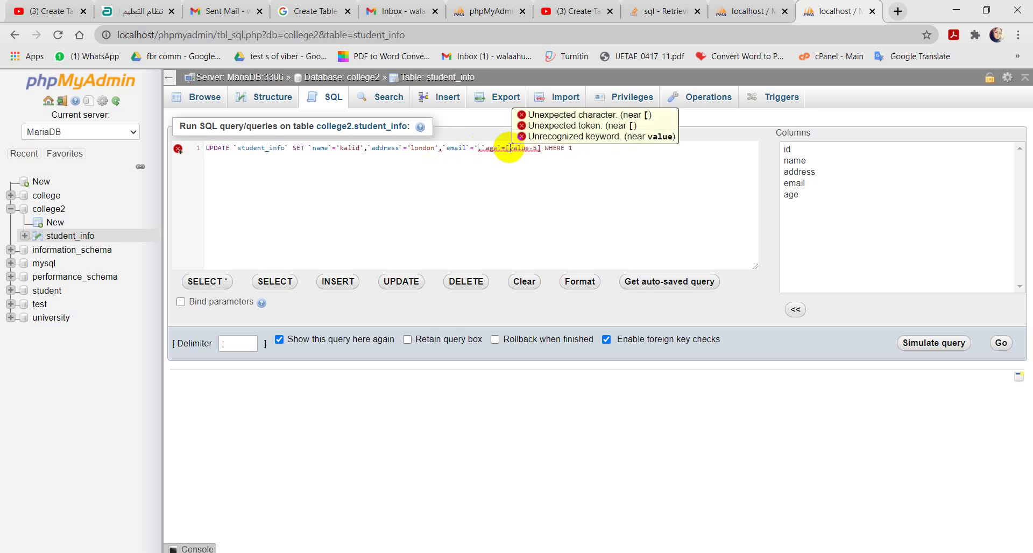
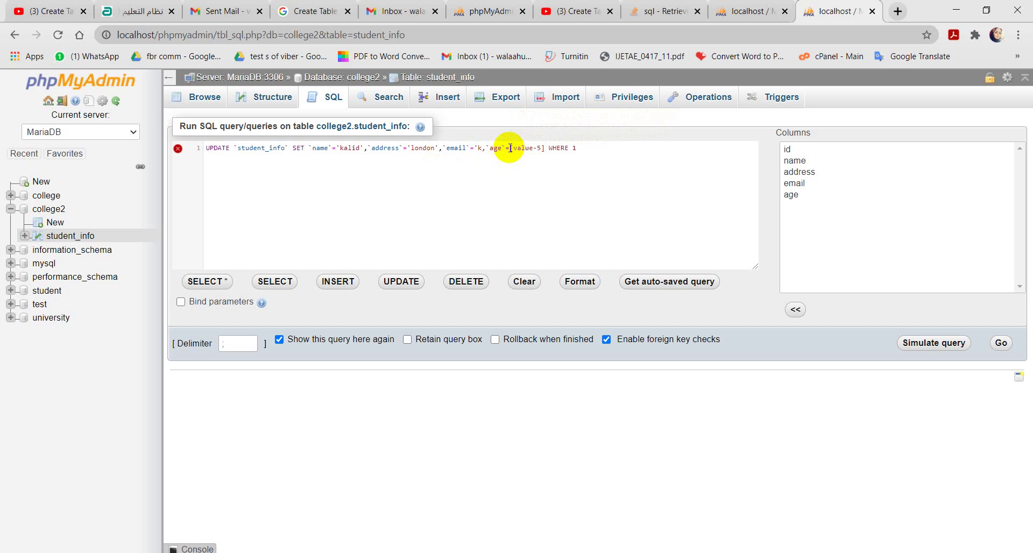
{"action": "left_click", "coordinate": [588, 149]}
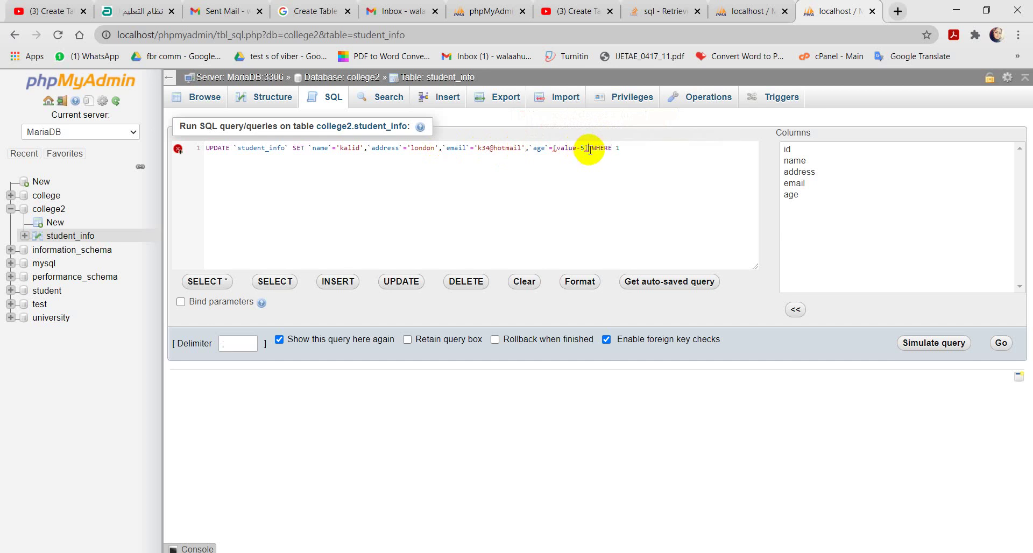
{"action": "key", "text": "BackSpace"}
{"action": "key", "text": "BackSpace"}
{"action": "key", "text": "BackSpace"}
{"action": "key", "text": "BackSpace"}
{"action": "key", "text": "BackSpace"}
{"action": "key", "text": "BackSpace"}
{"action": "key", "text": "BackSpace"}
{"action": "key", "text": "BackSpace"}
{"action": "key", "text": "BackSpace"}
{"action": "type", "text": "40"}
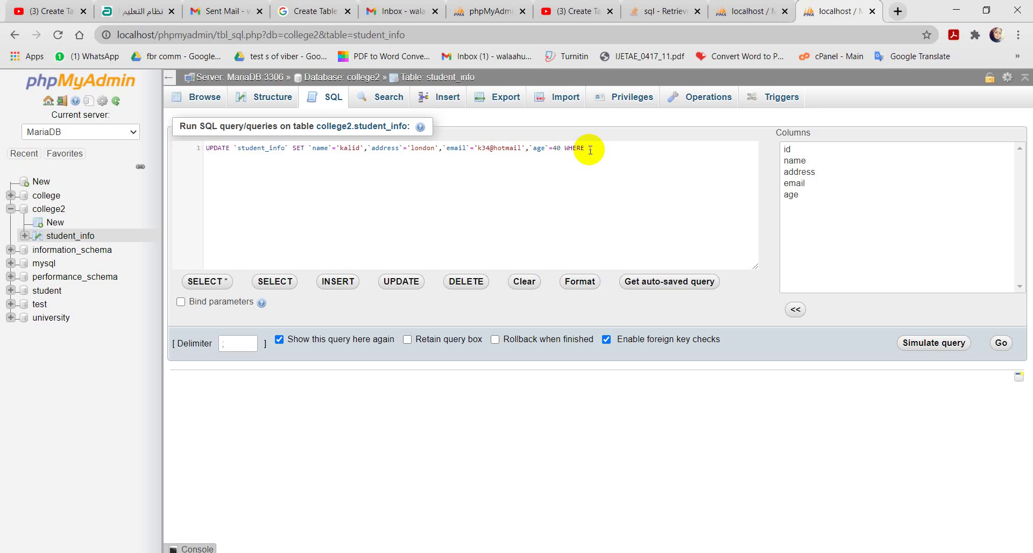